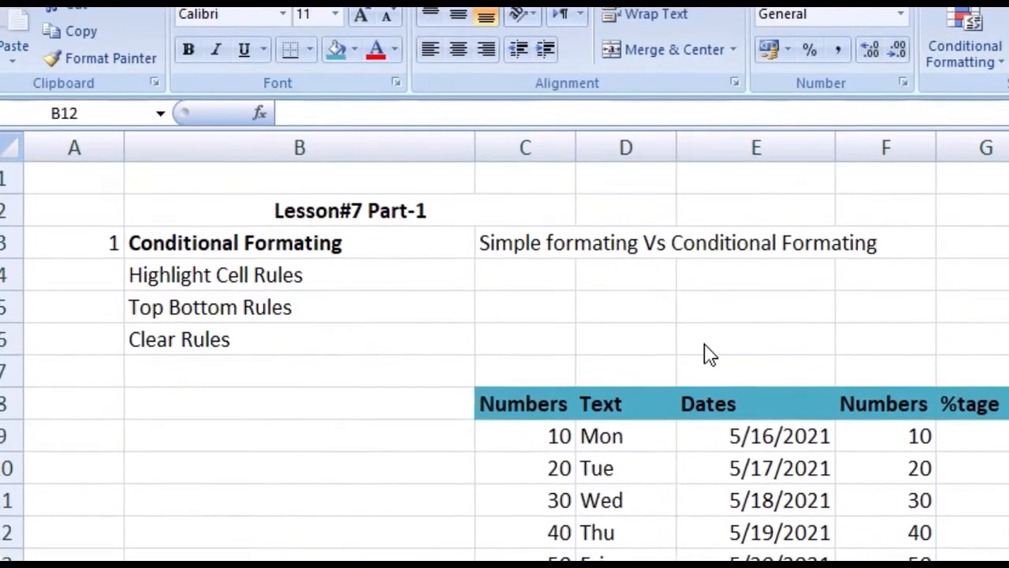
Apply the Bad cell style to the Mon entry in cell D9
{"action": "left_click", "coordinate": [697, 340]}
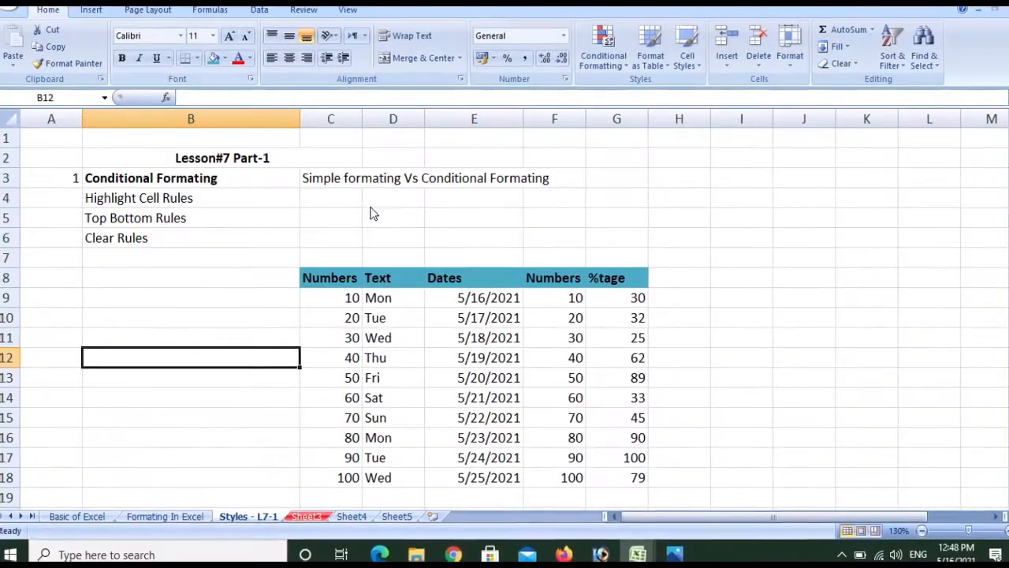
{"action": "left_click", "coordinate": [386, 306]}
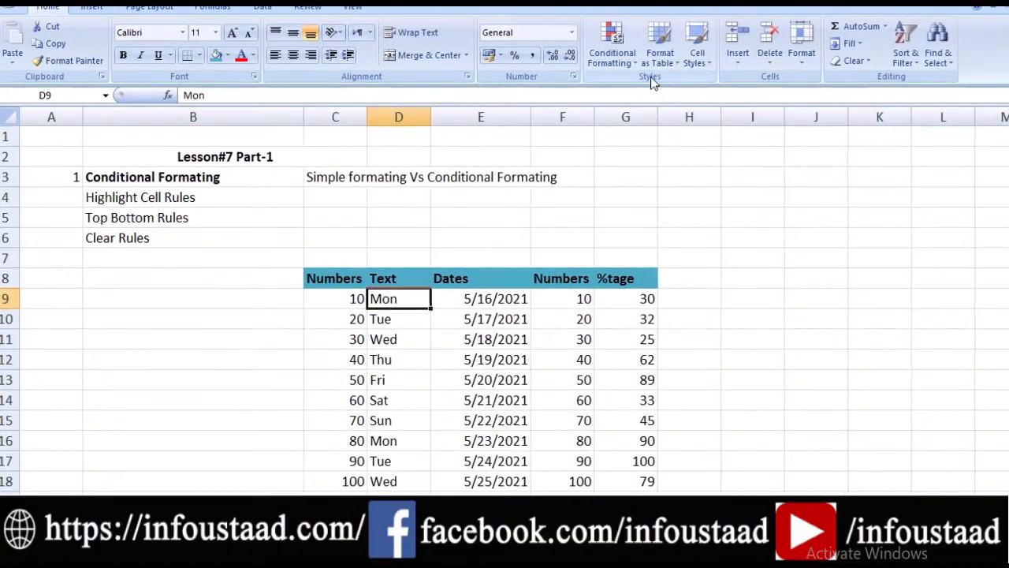
{"action": "left_click", "coordinate": [714, 61]}
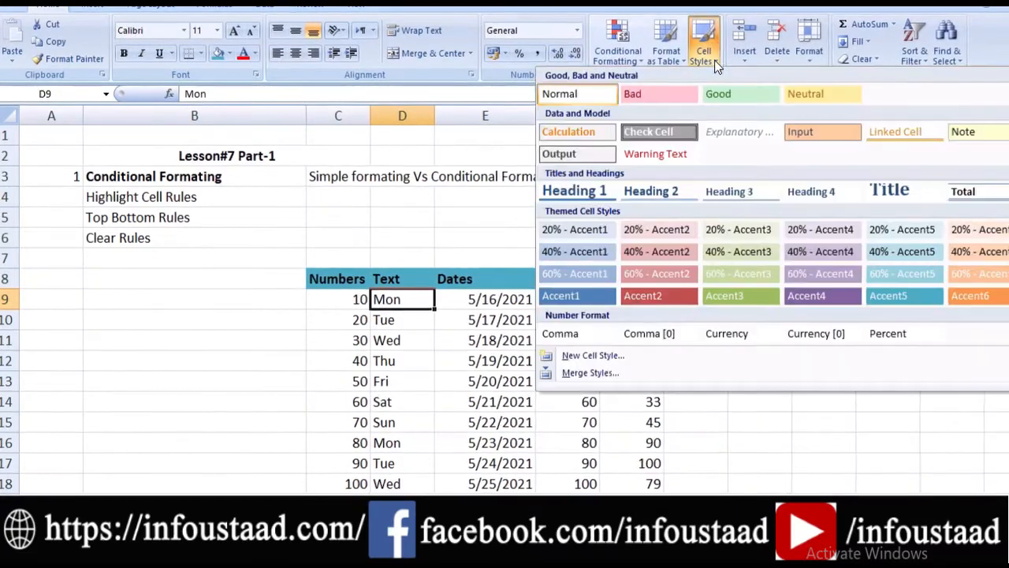
{"action": "left_click", "coordinate": [675, 95]}
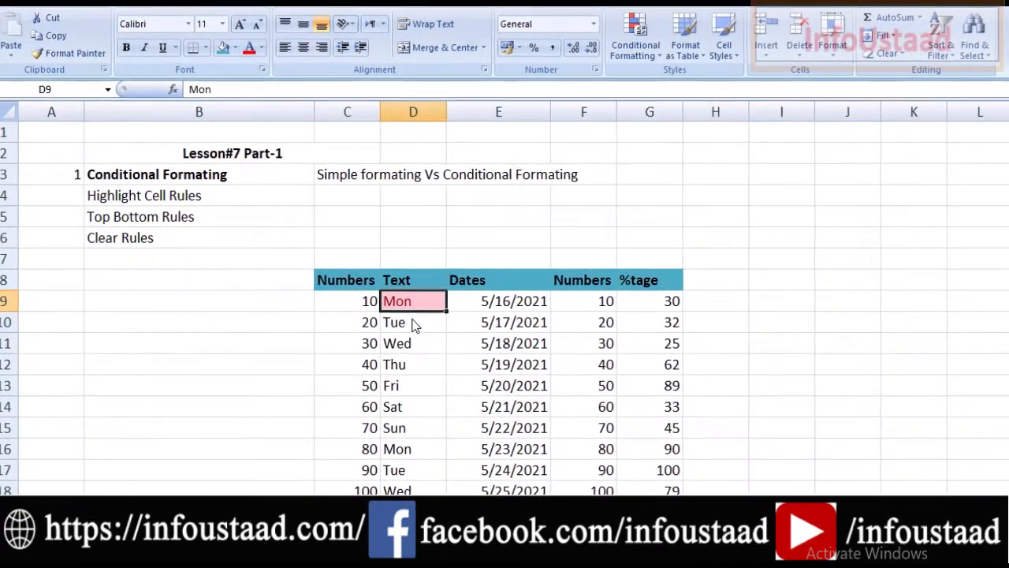
{"action": "left_click", "coordinate": [420, 372]}
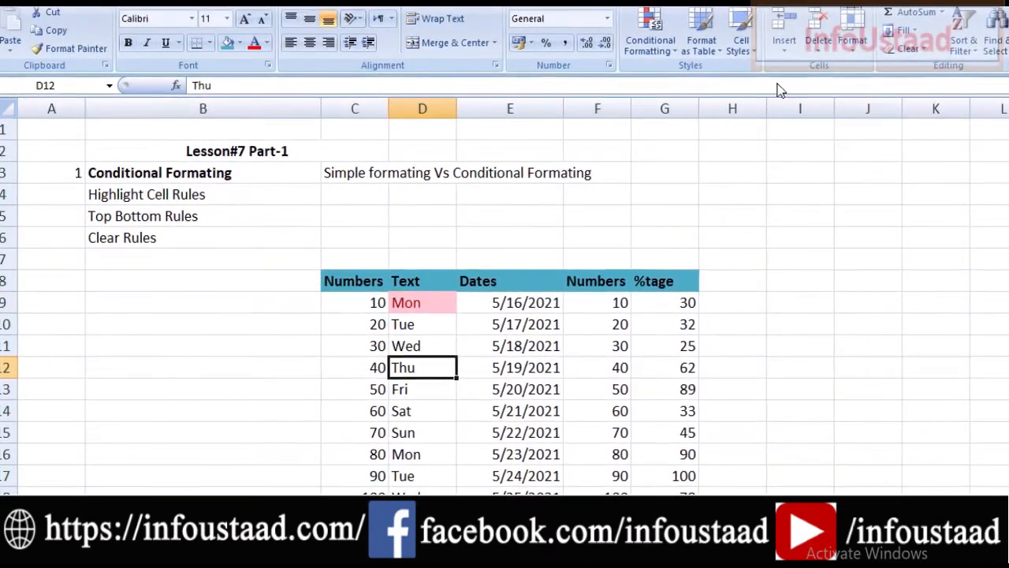
{"action": "left_click", "coordinate": [753, 55]}
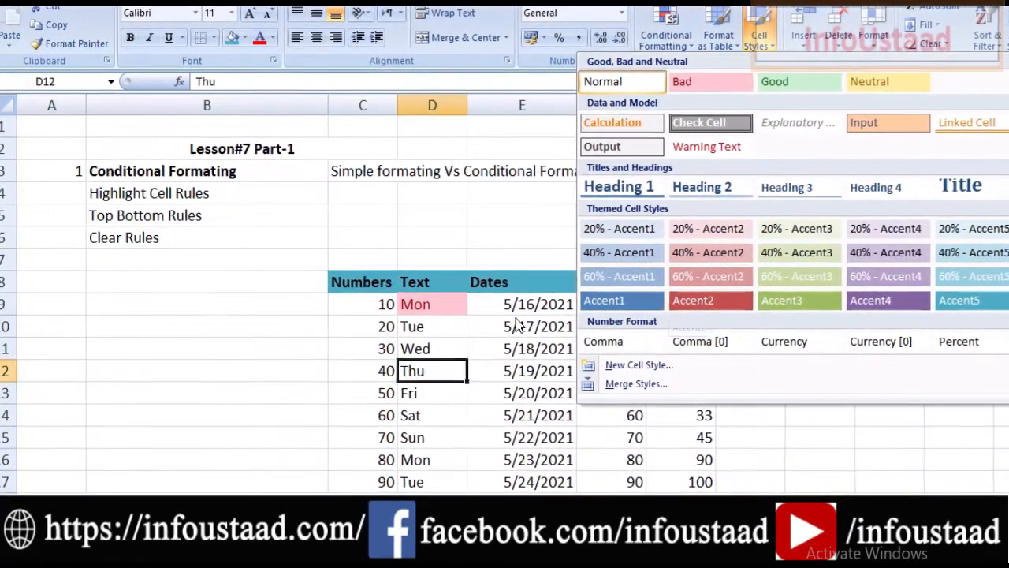
{"action": "left_click", "coordinate": [459, 314]}
{"action": "left_click", "coordinate": [460, 307]}
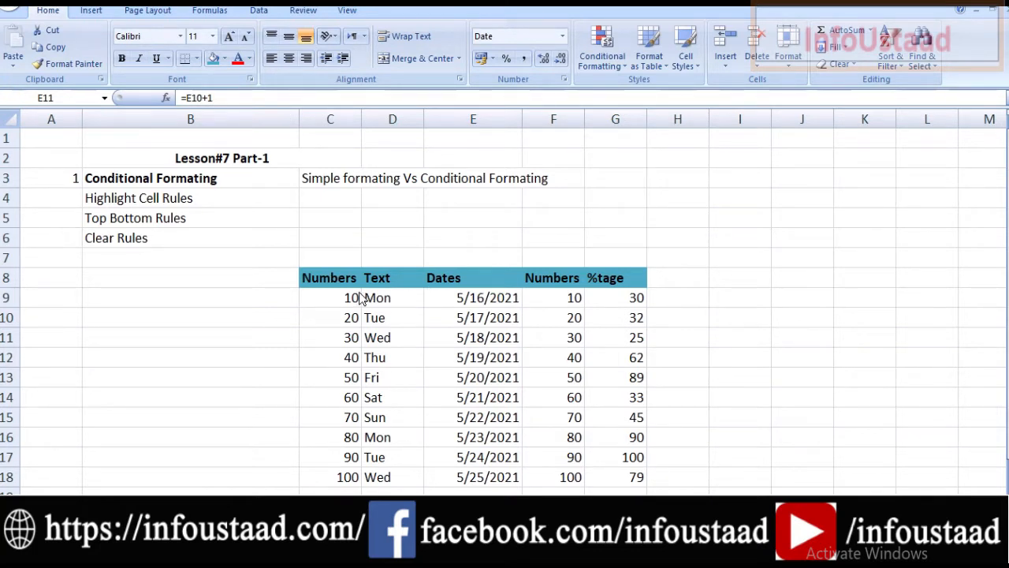
{"action": "mouse_move", "coordinate": [360, 291]}
{"action": "left_mouse_down"}
{"action": "mouse_move", "coordinate": [410, 350]}
{"action": "mouse_move", "coordinate": [413, 455]}
{"action": "mouse_move", "coordinate": [427, 492]}
{"action": "left_mouse_up"}
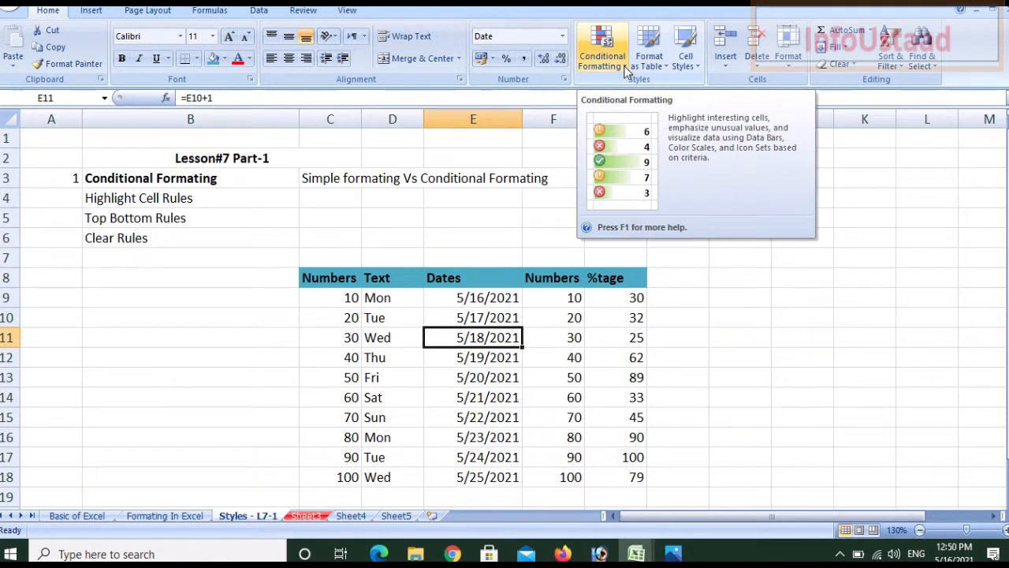
{"action": "left_click", "coordinate": [627, 69]}
{"action": "mouse_move", "coordinate": [648, 99]}
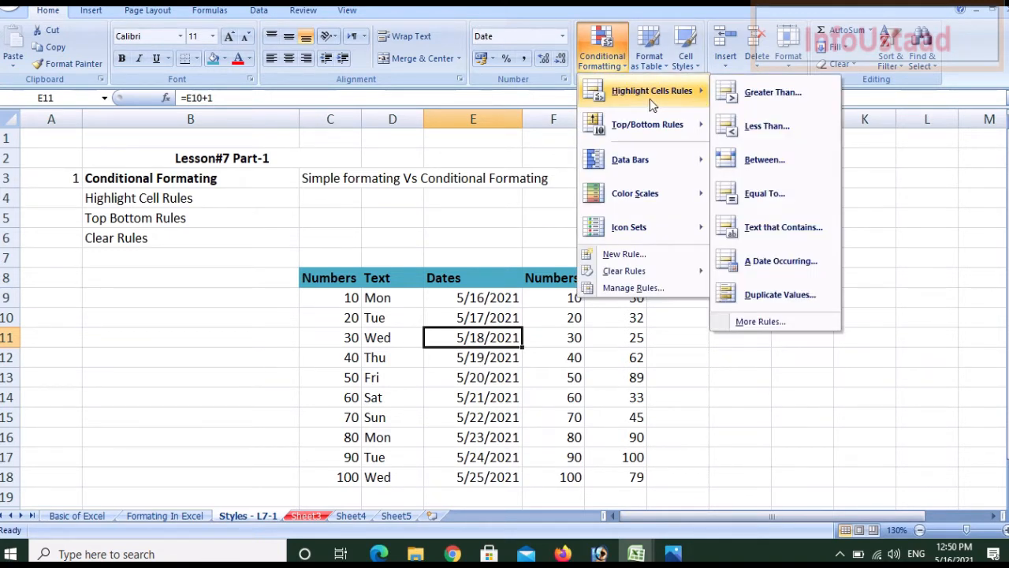
{"action": "left_click", "coordinate": [755, 96]}
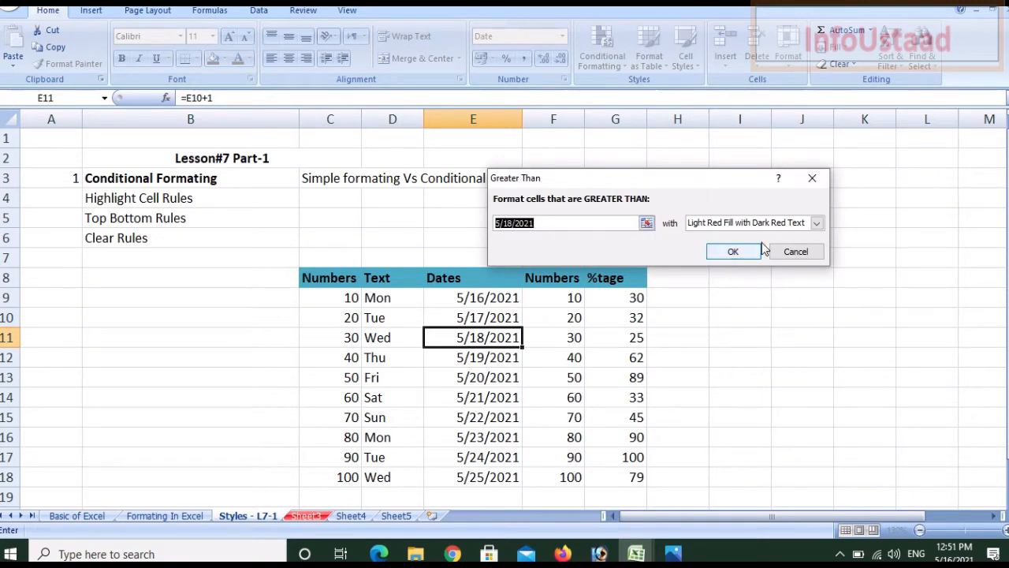
{"action": "left_click", "coordinate": [796, 252]}
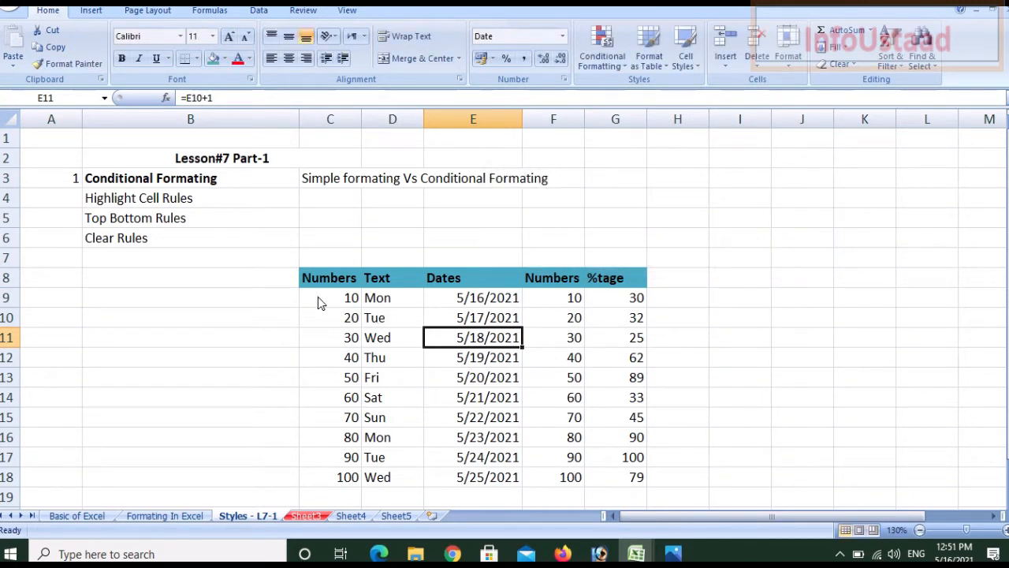
Set up a Greater Than highlight rule on the numbers in C9:C18 with a threshold of 70
{"action": "left_click_drag", "start_coordinate": [320, 304], "coordinate": [343, 483]}
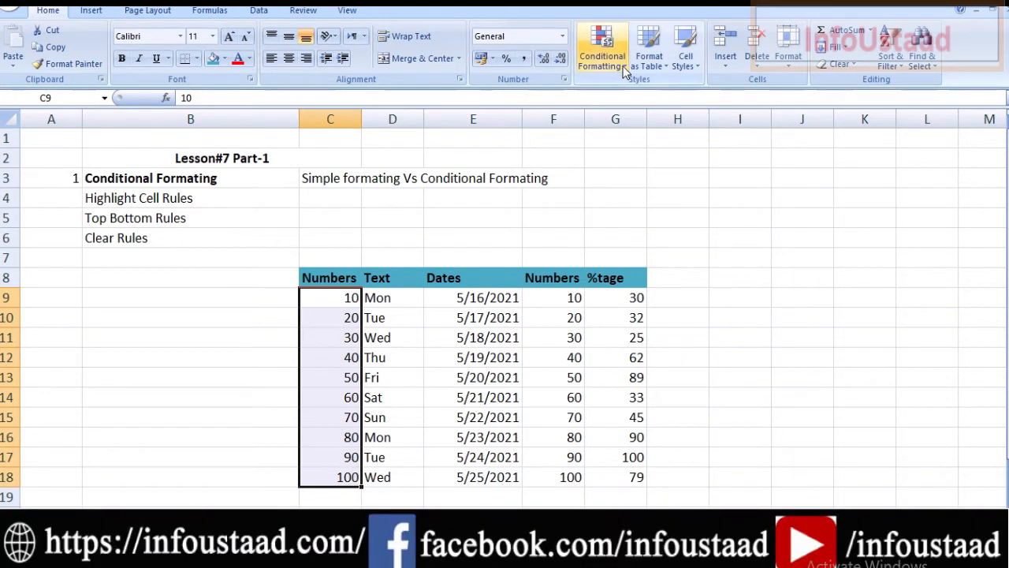
{"action": "left_click", "coordinate": [623, 67]}
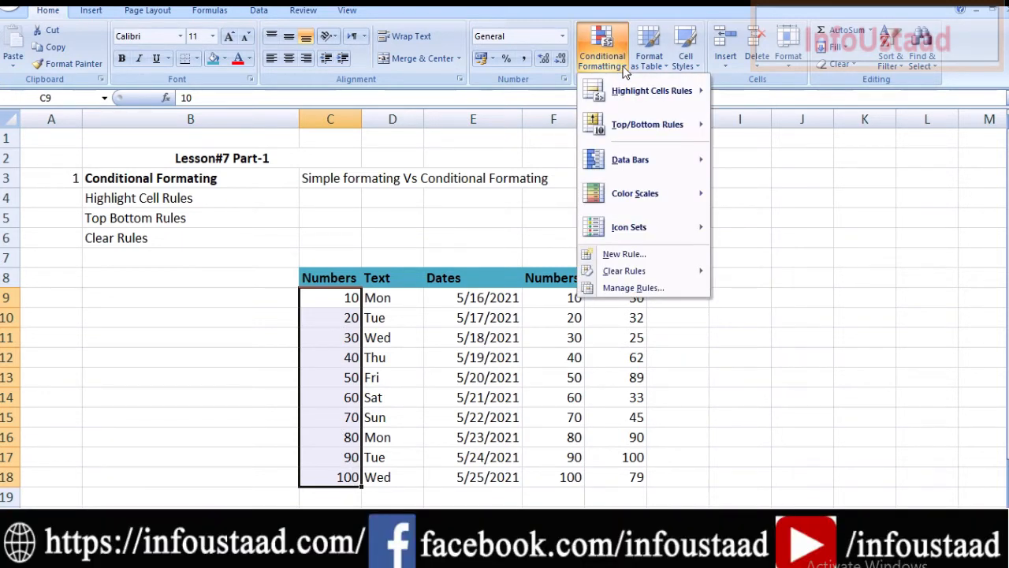
{"action": "left_click", "coordinate": [804, 226]}
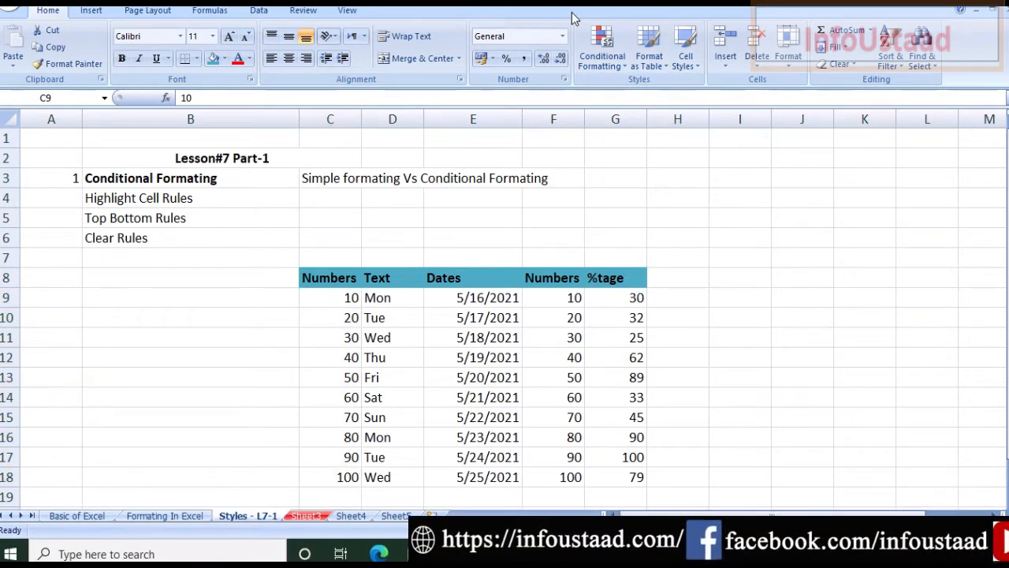
{"action": "mouse_move", "coordinate": [572, 19]}
{"action": "left_mouse_down"}
{"action": "mouse_move", "coordinate": [737, 102]}
{"action": "mouse_move", "coordinate": [709, 88]}
{"action": "left_mouse_up"}
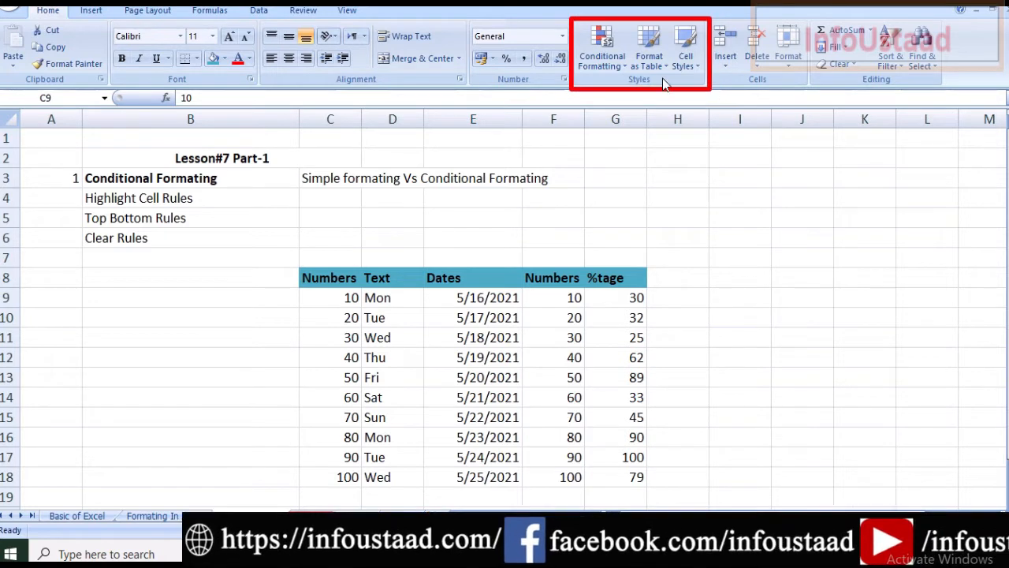
{"action": "key", "text": "Escape"}
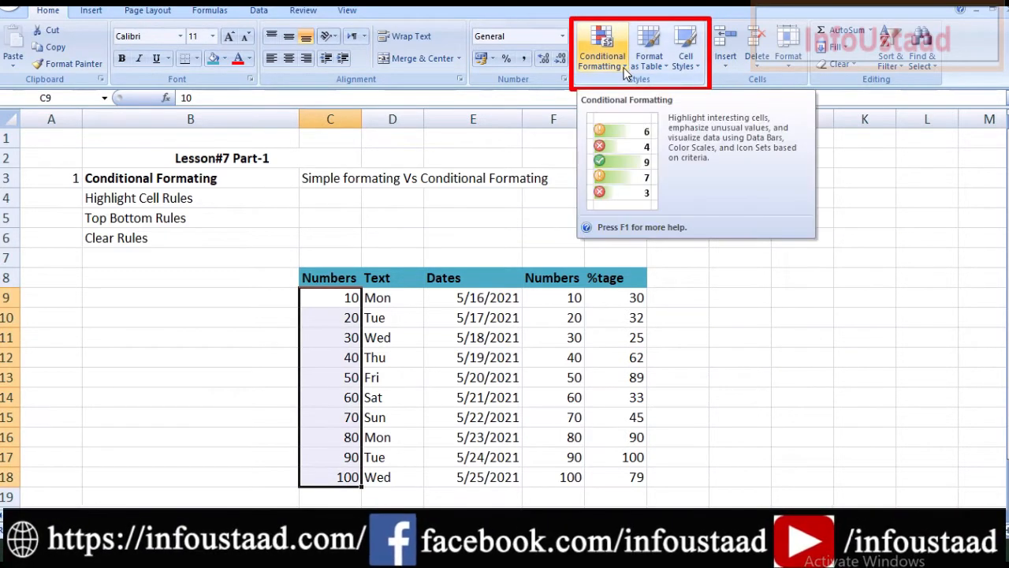
{"action": "left_click", "coordinate": [623, 70]}
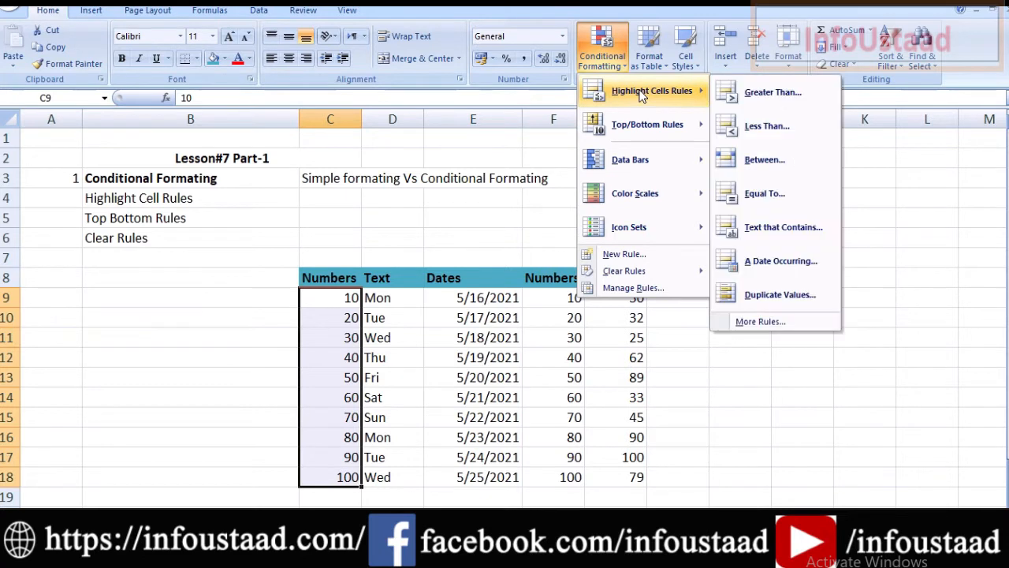
{"action": "left_click", "coordinate": [758, 100]}
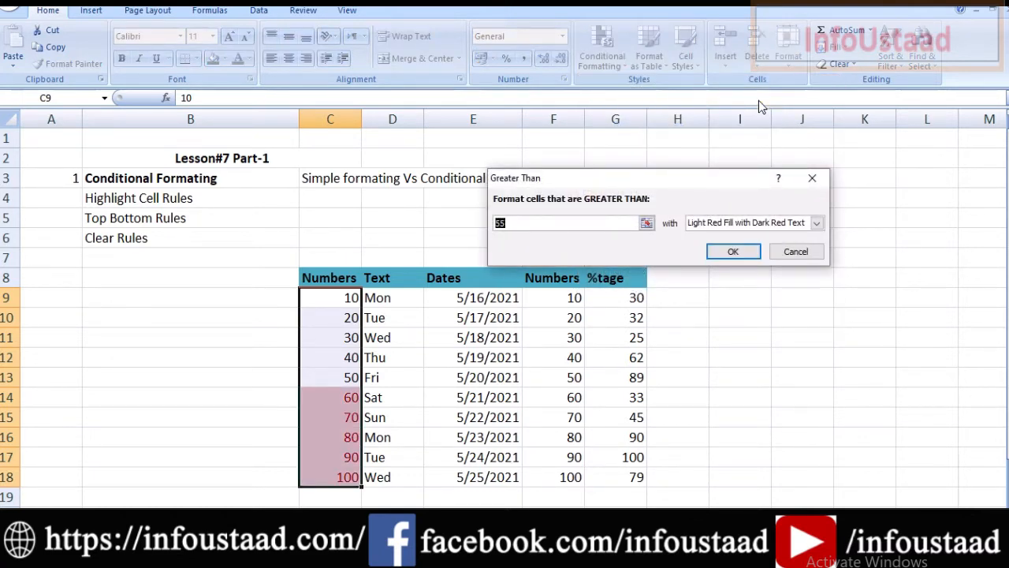
{"action": "left_click", "coordinate": [514, 229]}
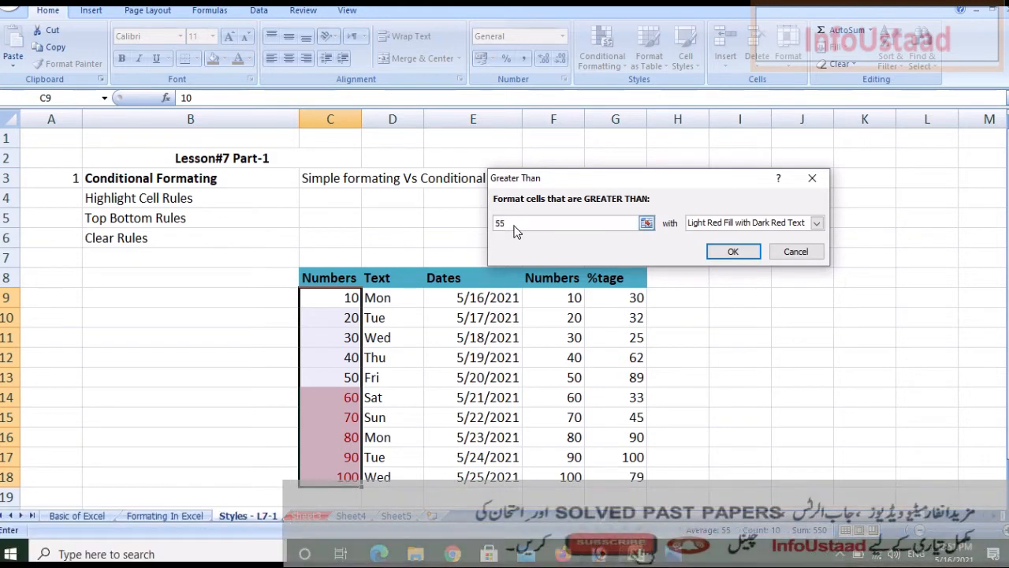
{"action": "left_click_drag", "start_coordinate": [512, 227], "coordinate": [484, 227]}
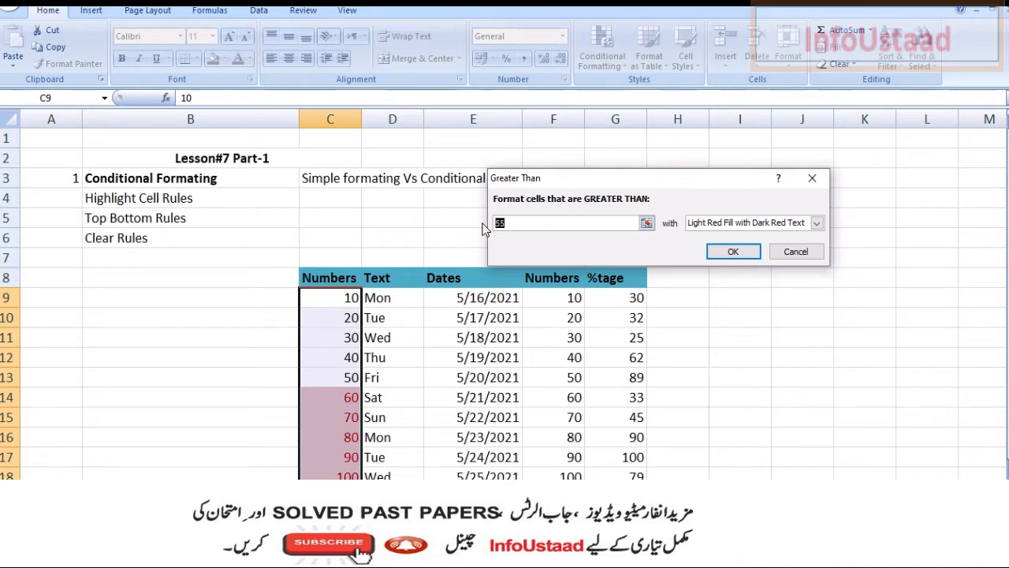
{"action": "type", "text": "70"}
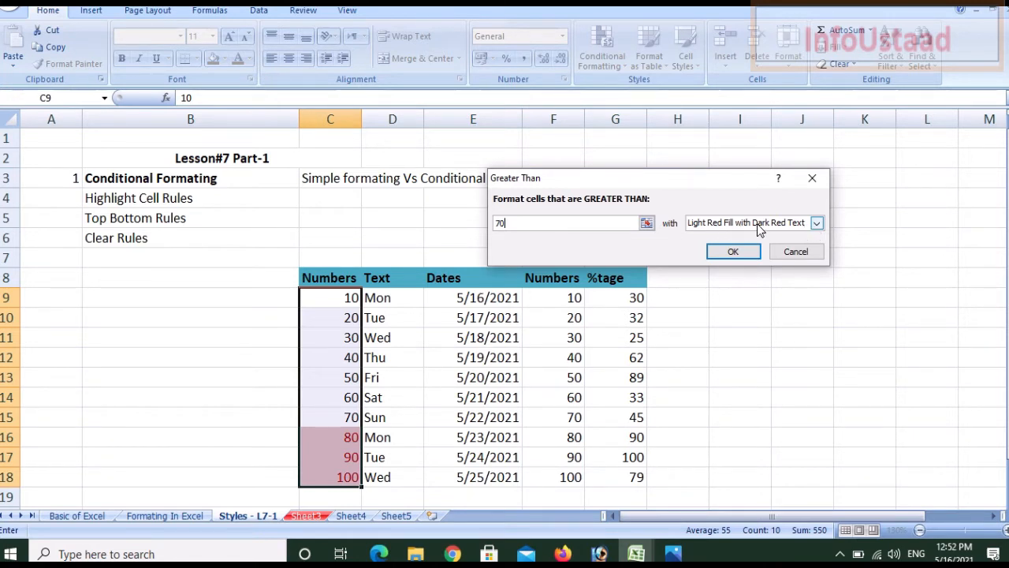
Examine the number, font, border and fill options available for a custom format in the highlight rule
{"action": "left_click", "coordinate": [817, 224]}
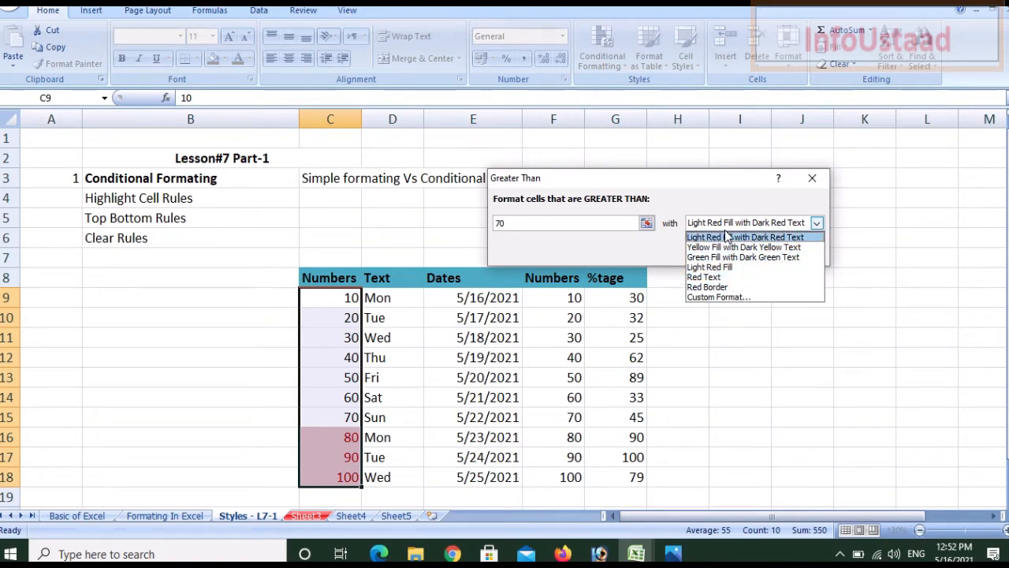
{"action": "left_click", "coordinate": [719, 297]}
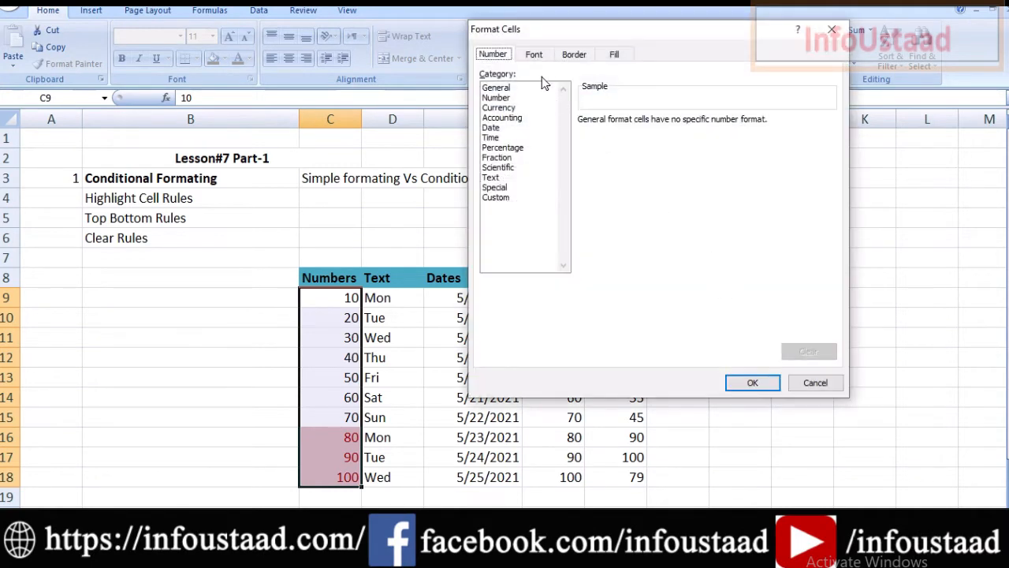
{"action": "left_click", "coordinate": [532, 55]}
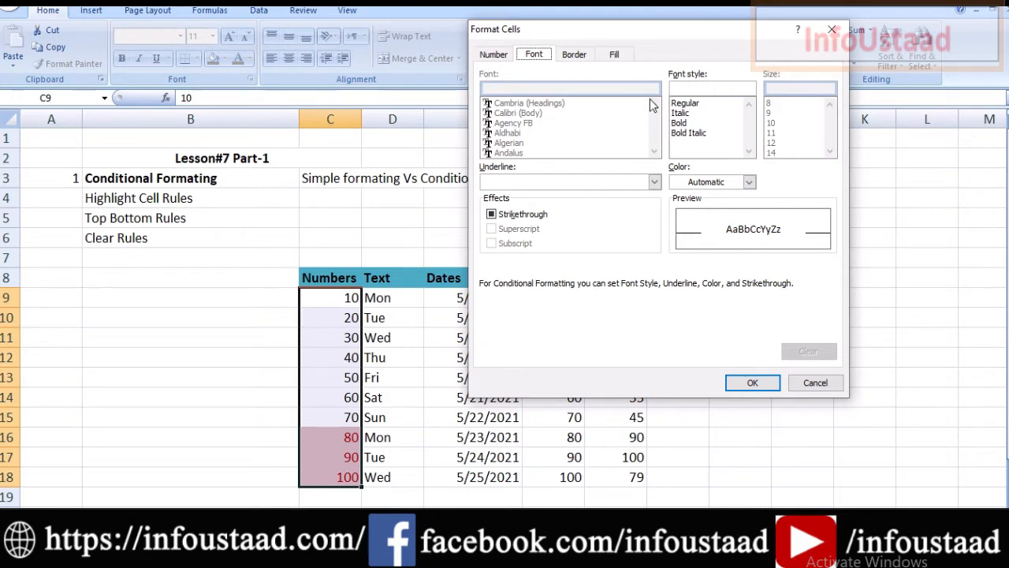
{"action": "left_click", "coordinate": [578, 55]}
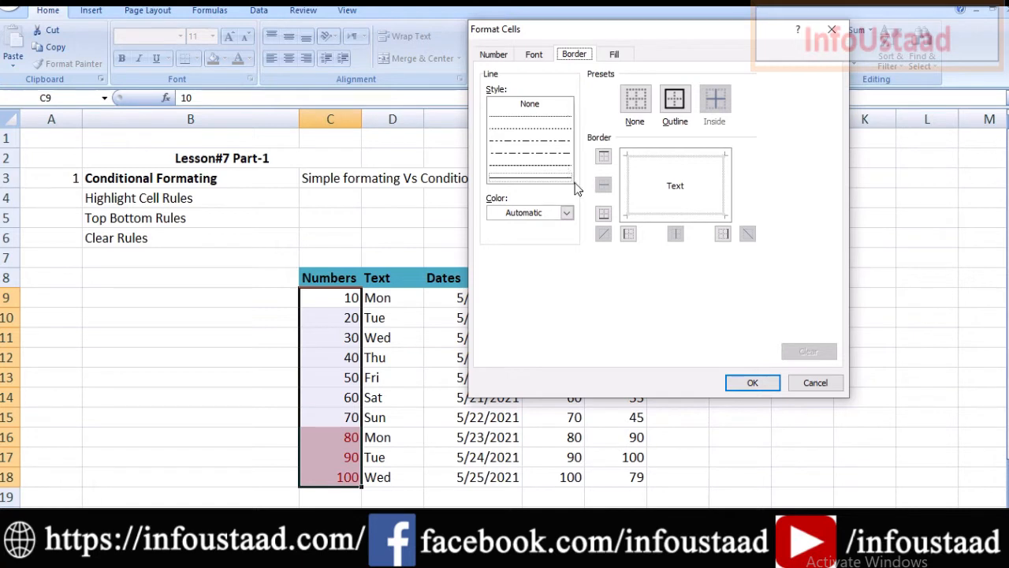
{"action": "left_click", "coordinate": [614, 55]}
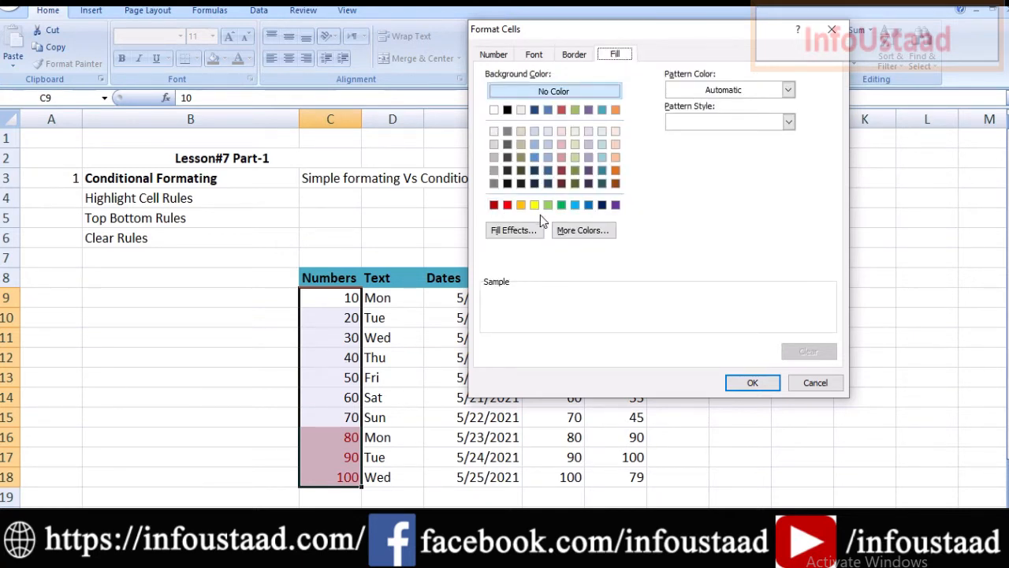
{"action": "left_click", "coordinate": [810, 384]}
Apply the Greater Than rule with Light Red Fill with Dark Red Text
{"action": "left_click", "coordinate": [818, 224]}
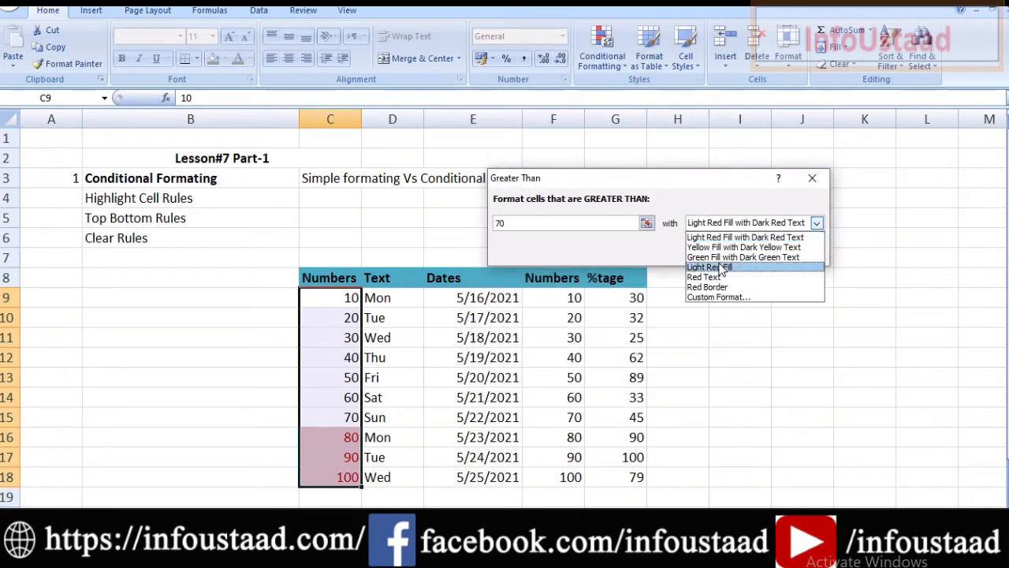
{"action": "left_click", "coordinate": [698, 208]}
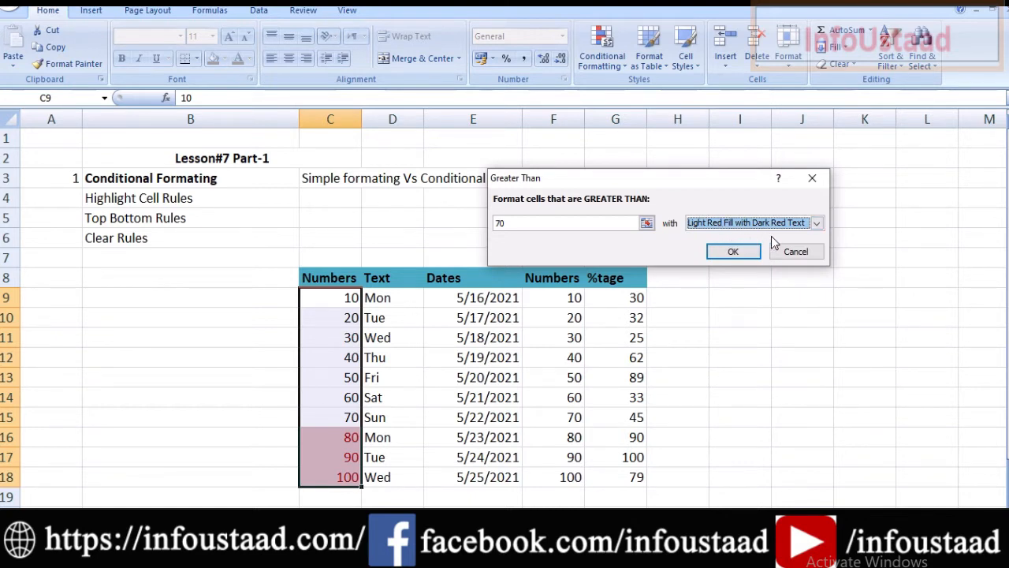
{"action": "left_click", "coordinate": [733, 253]}
{"action": "left_click", "coordinate": [695, 335]}
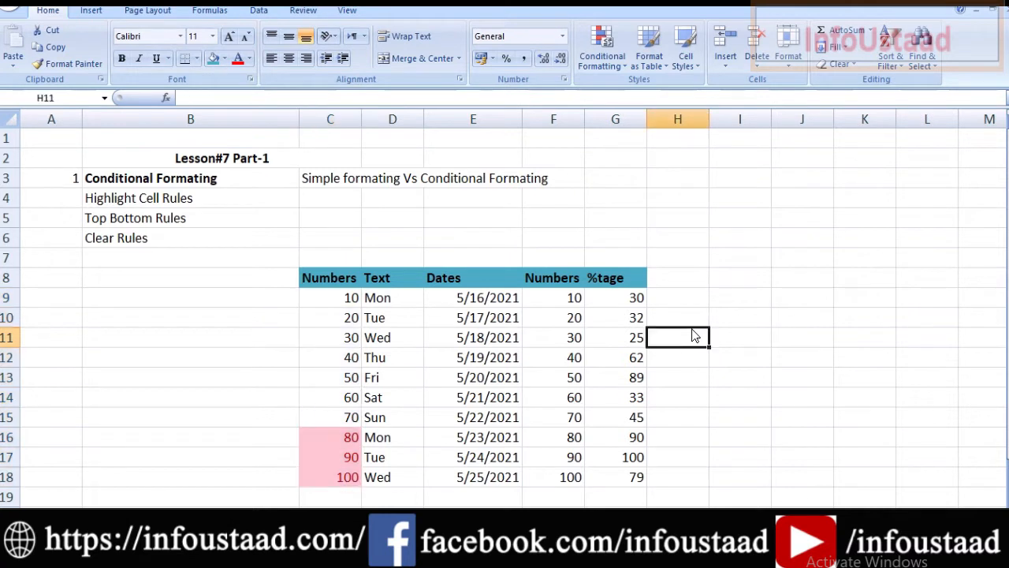
Change the number in cell C13, beside Fri, to 75
{"action": "left_click_drag", "start_coordinate": [305, 435], "coordinate": [347, 468]}
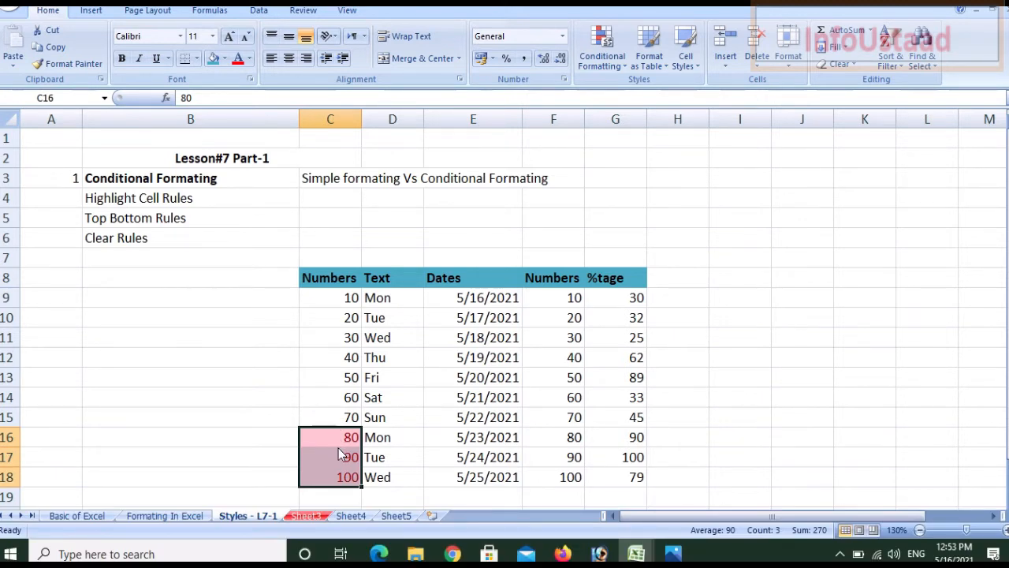
{"action": "left_click", "coordinate": [333, 379]}
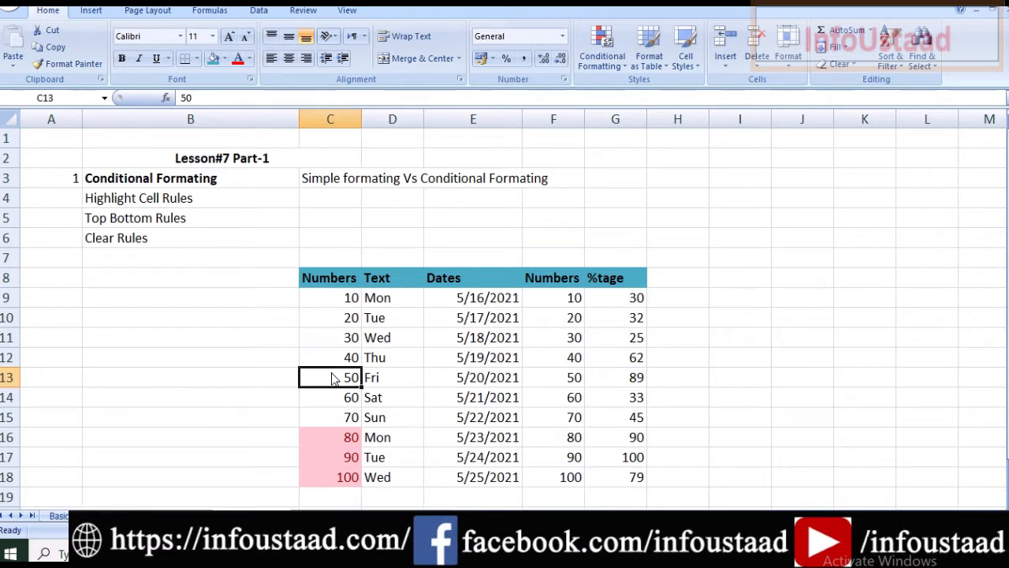
{"action": "type", "text": "75"}
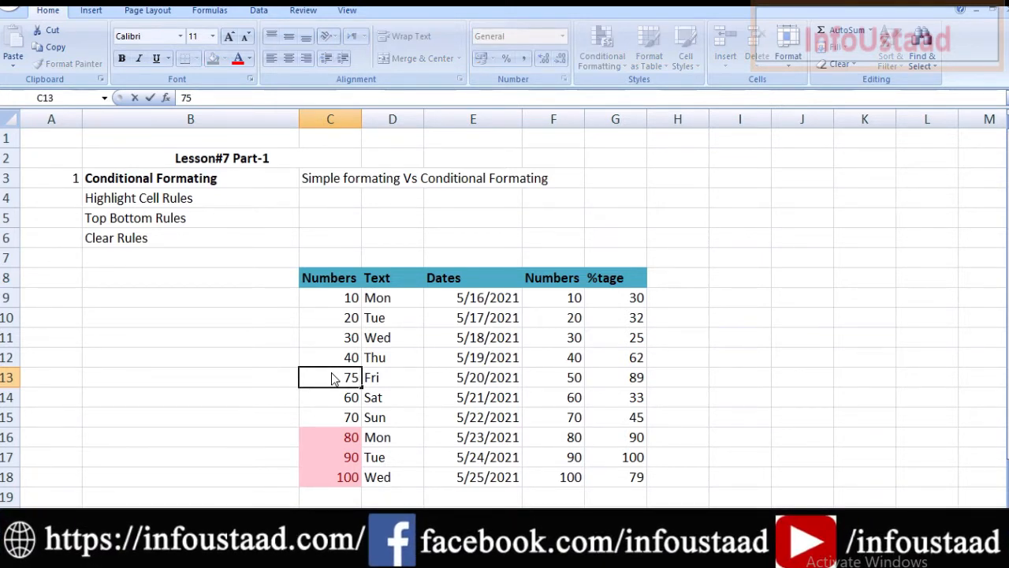
{"action": "key", "text": "Return"}
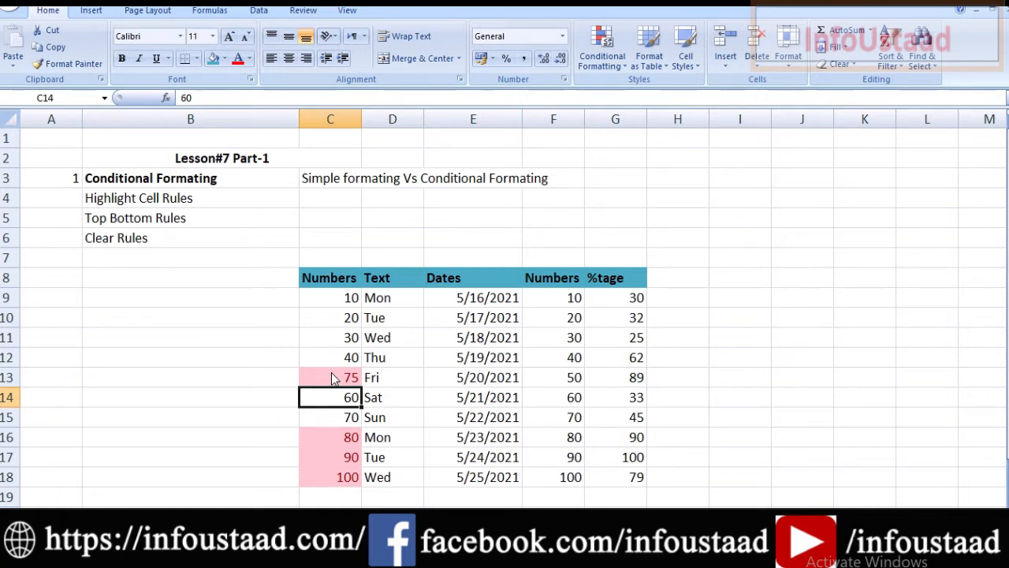
{"action": "left_click", "coordinate": [621, 69]}
{"action": "mouse_move", "coordinate": [662, 95]}
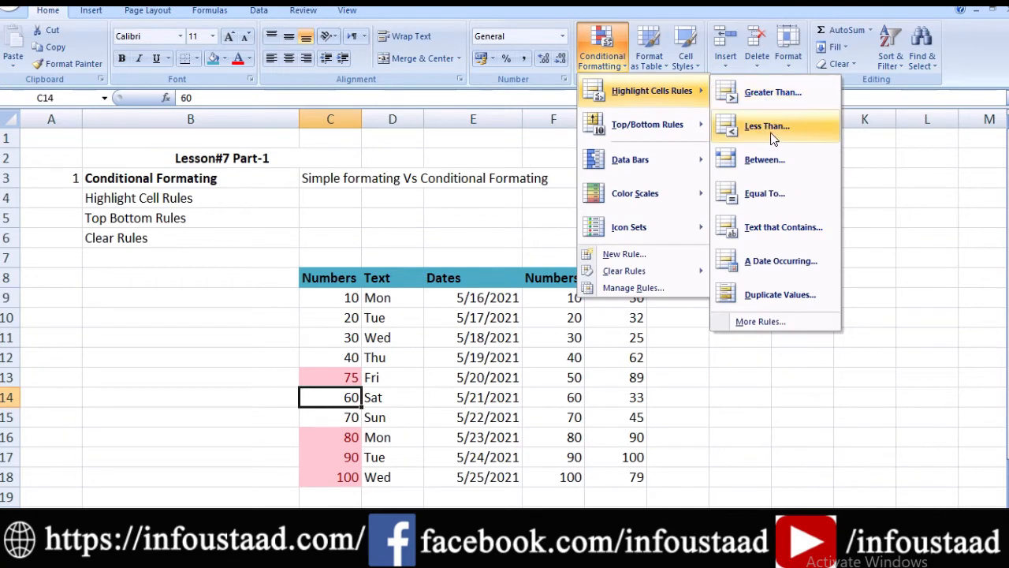
{"action": "left_click", "coordinate": [769, 128]}
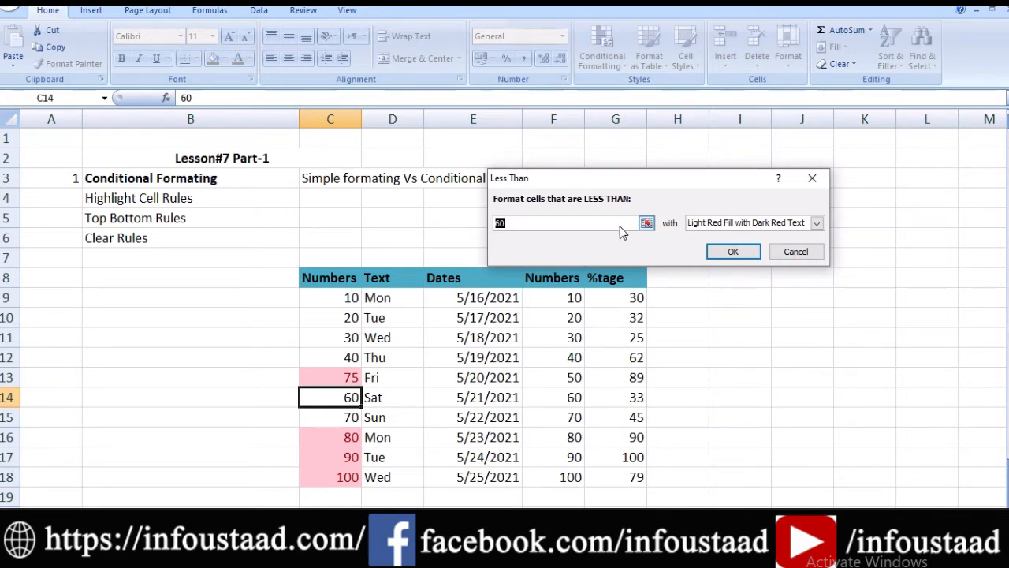
{"action": "left_click", "coordinate": [794, 253]}
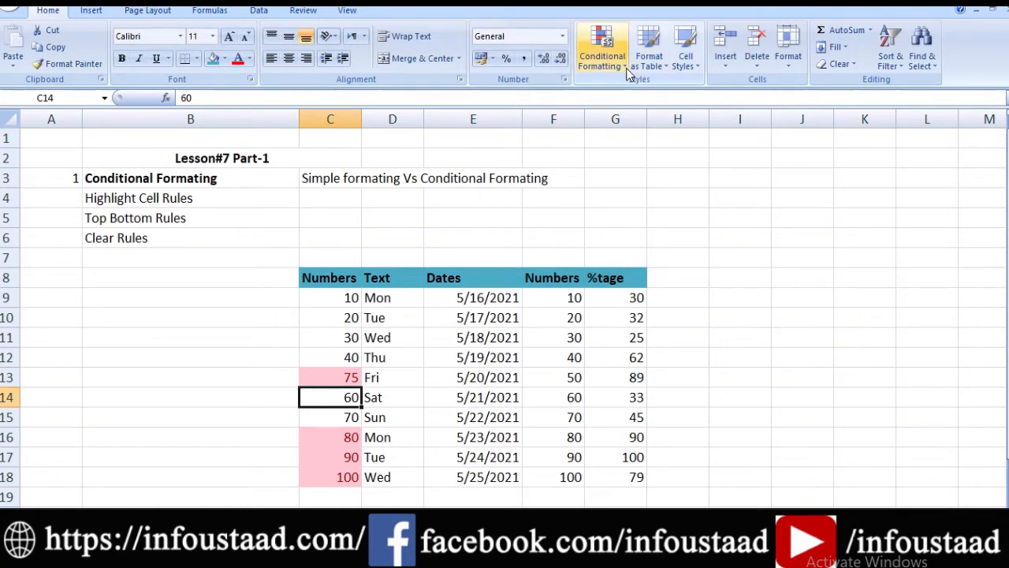
{"action": "left_click", "coordinate": [629, 73]}
{"action": "mouse_move", "coordinate": [691, 101]}
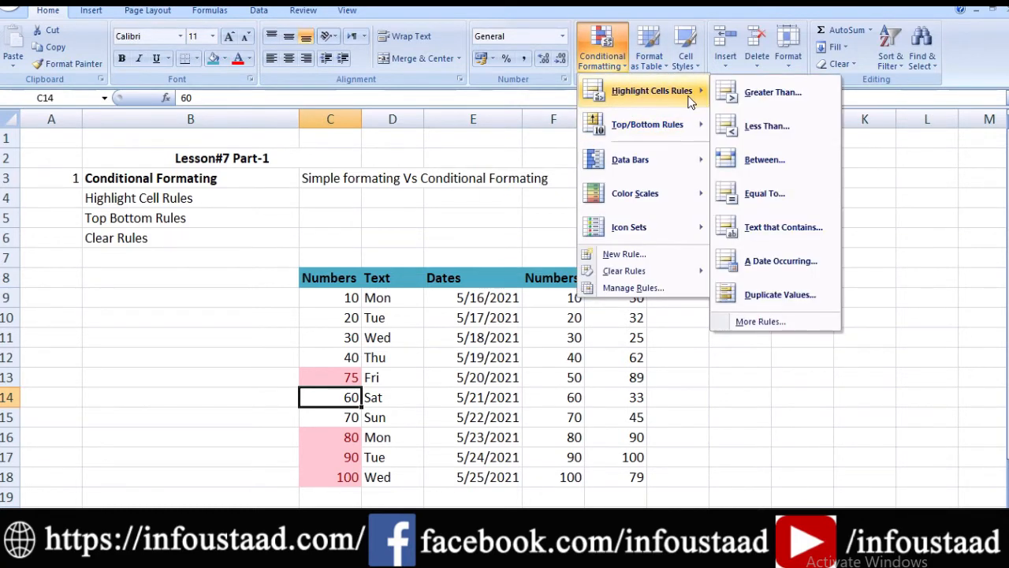
{"action": "left_click", "coordinate": [680, 377]}
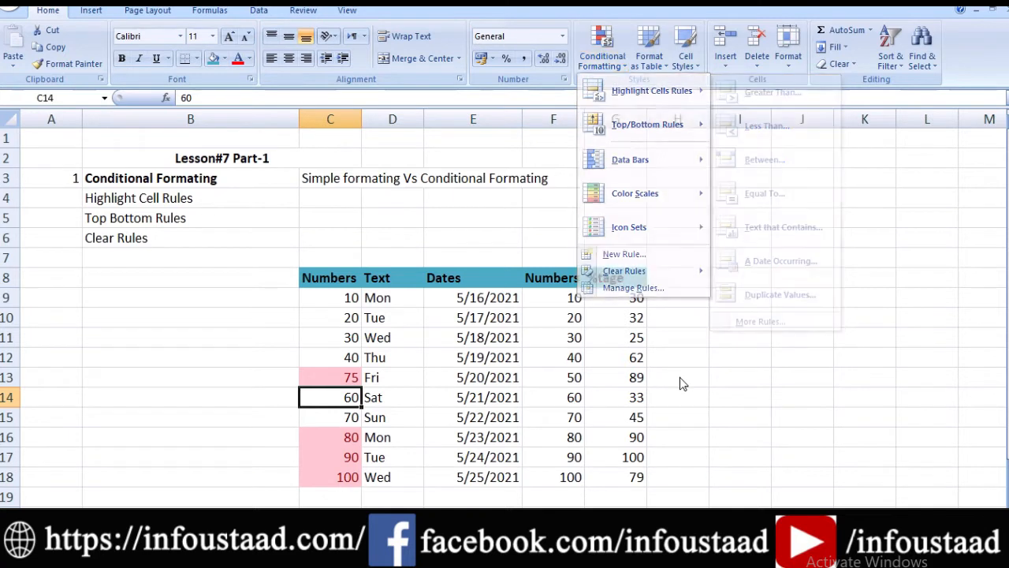
Apply a Between highlight rule to the numbers in C9:C18 for values from 60 to 80 with Light Red Fill with Dark Red Text
{"action": "left_click_drag", "start_coordinate": [326, 302], "coordinate": [337, 483]}
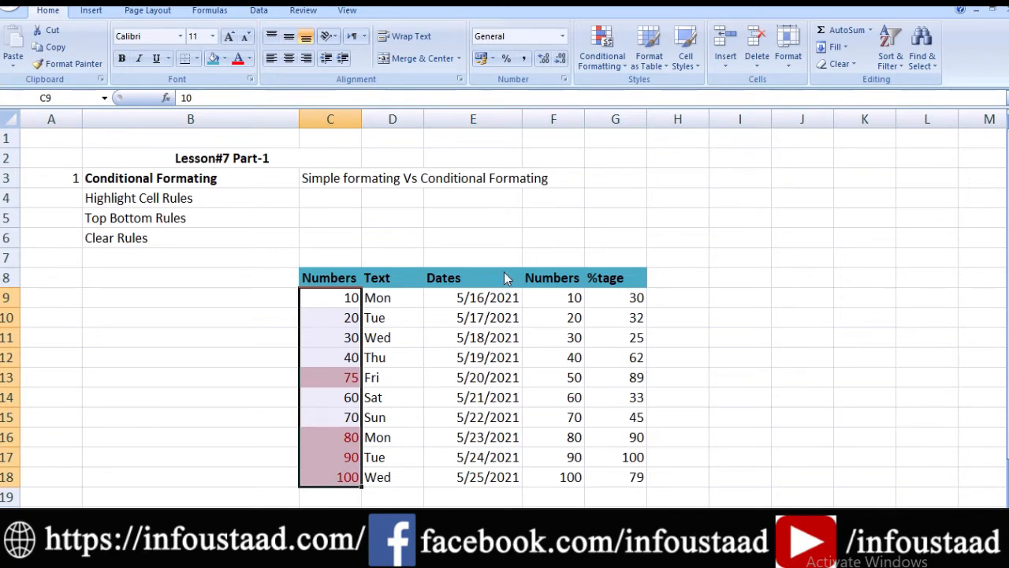
{"action": "left_click", "coordinate": [627, 72]}
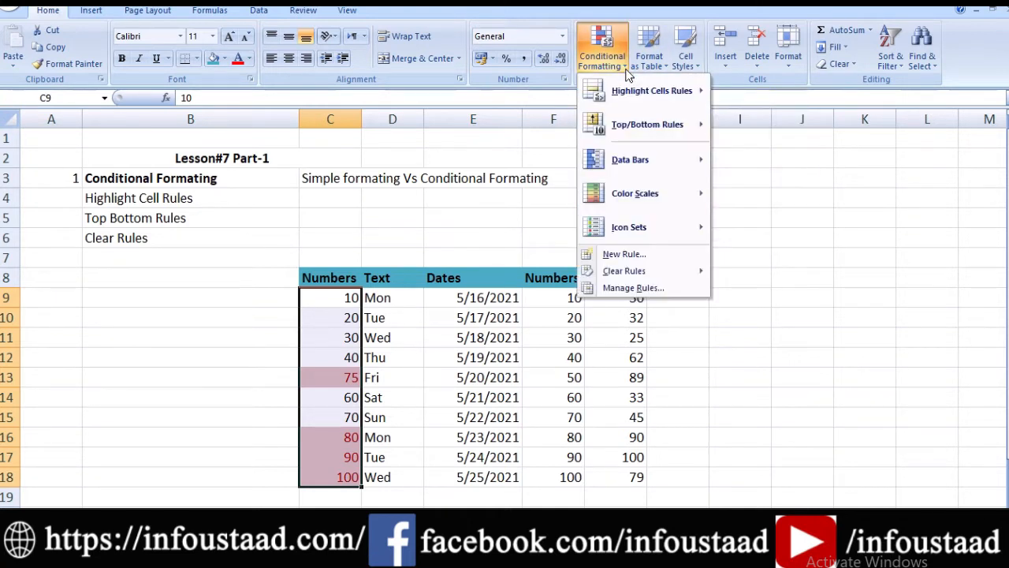
{"action": "mouse_move", "coordinate": [694, 91]}
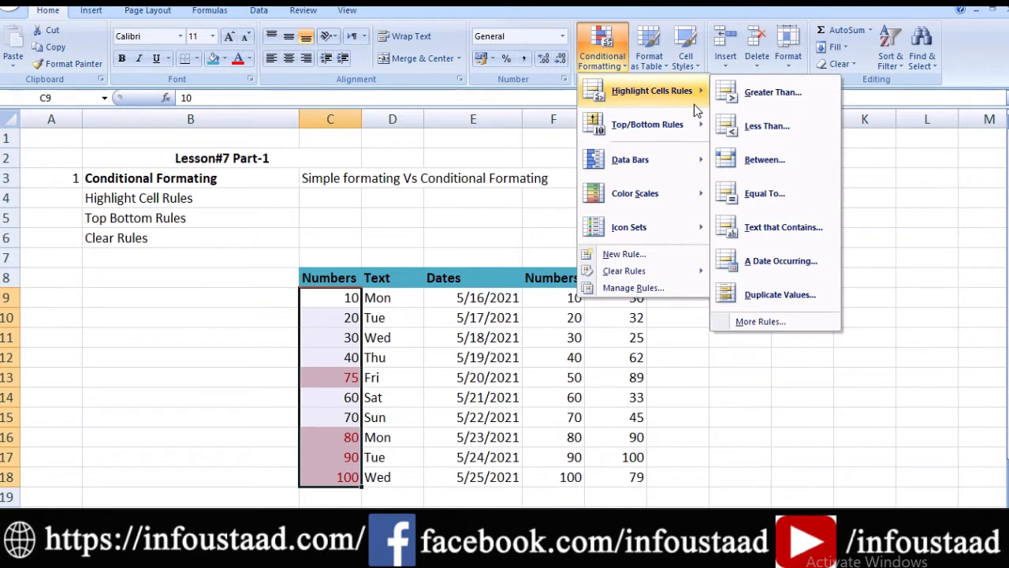
{"action": "left_click", "coordinate": [765, 161]}
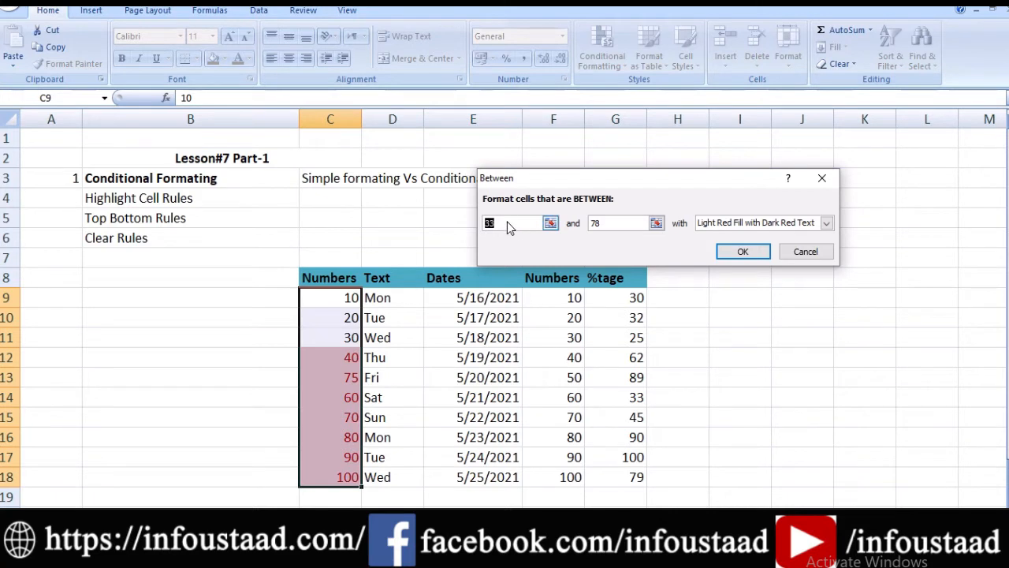
{"action": "type", "text": "60"}
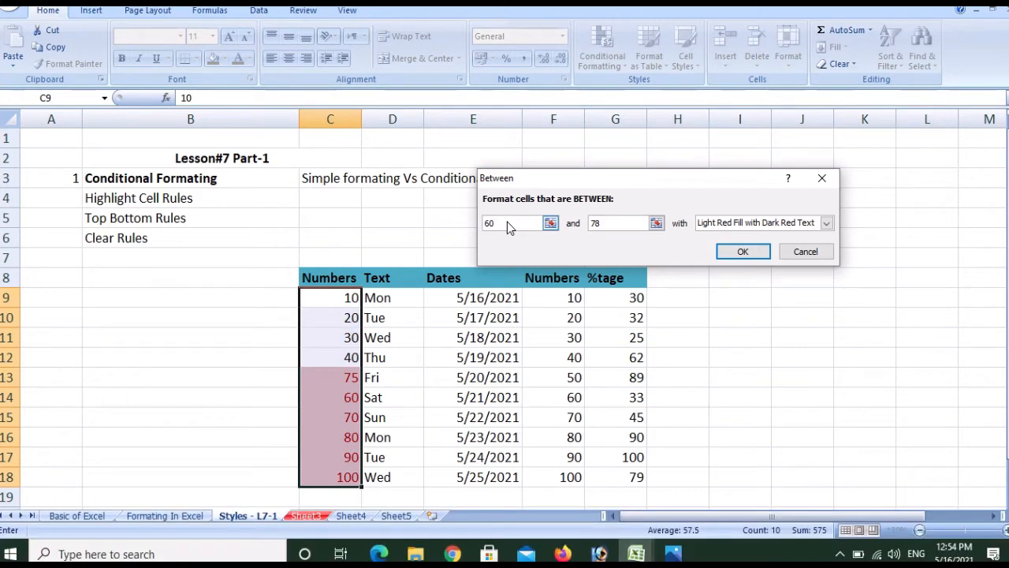
{"action": "double_click", "coordinate": [610, 224]}
{"action": "key", "text": "BackSpace"}
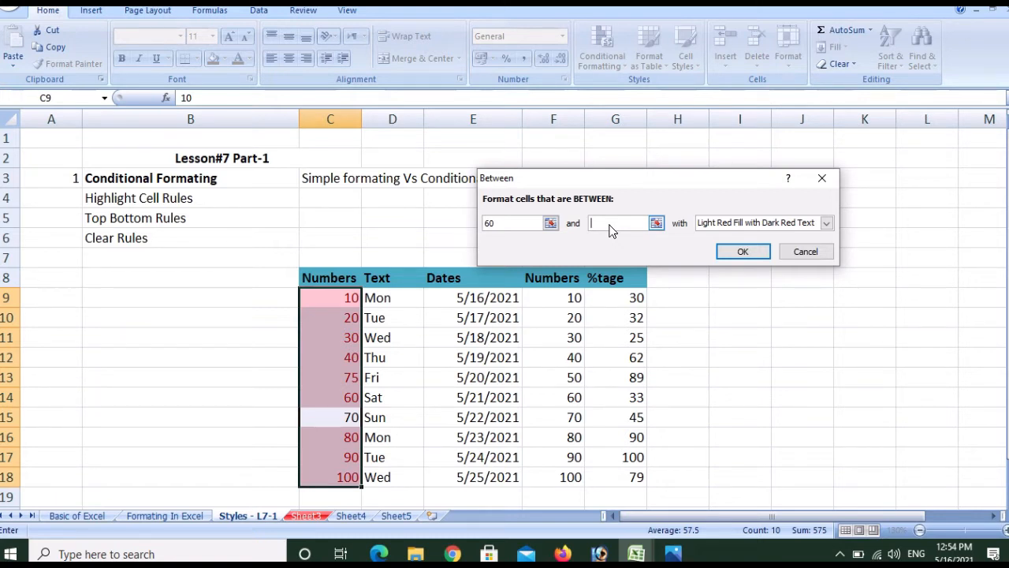
{"action": "type", "text": "80"}
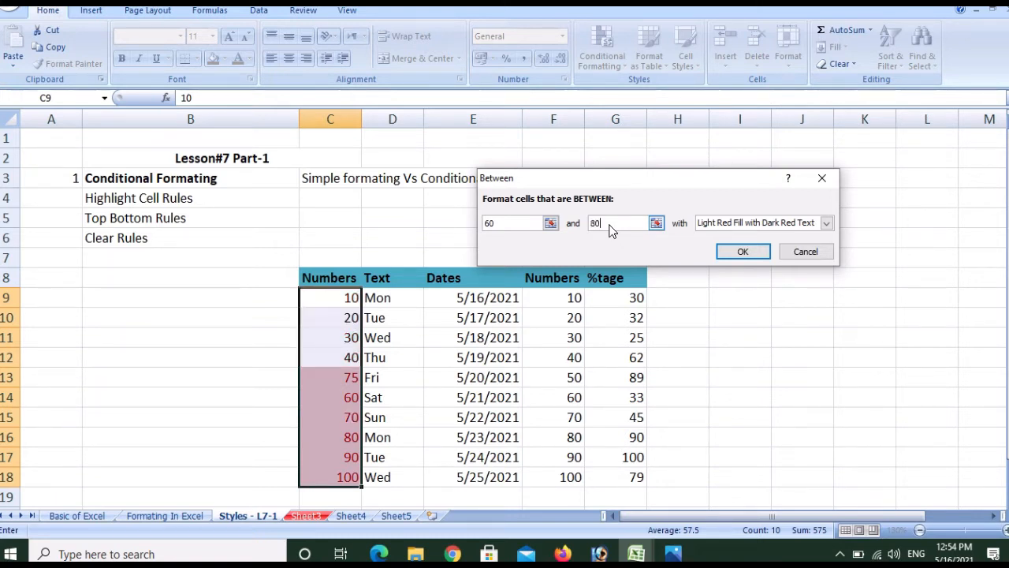
{"action": "left_click", "coordinate": [741, 252]}
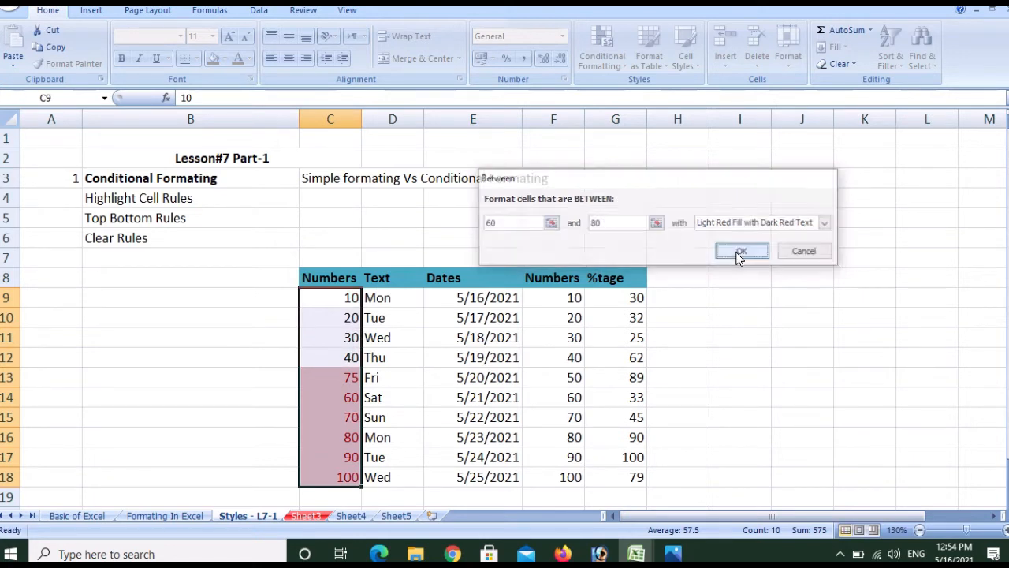
Examine which numbers in C13:C18 are highlighted by the combined Greater Than and Between rules
{"action": "left_click", "coordinate": [711, 378]}
{"action": "left_click", "coordinate": [316, 376]}
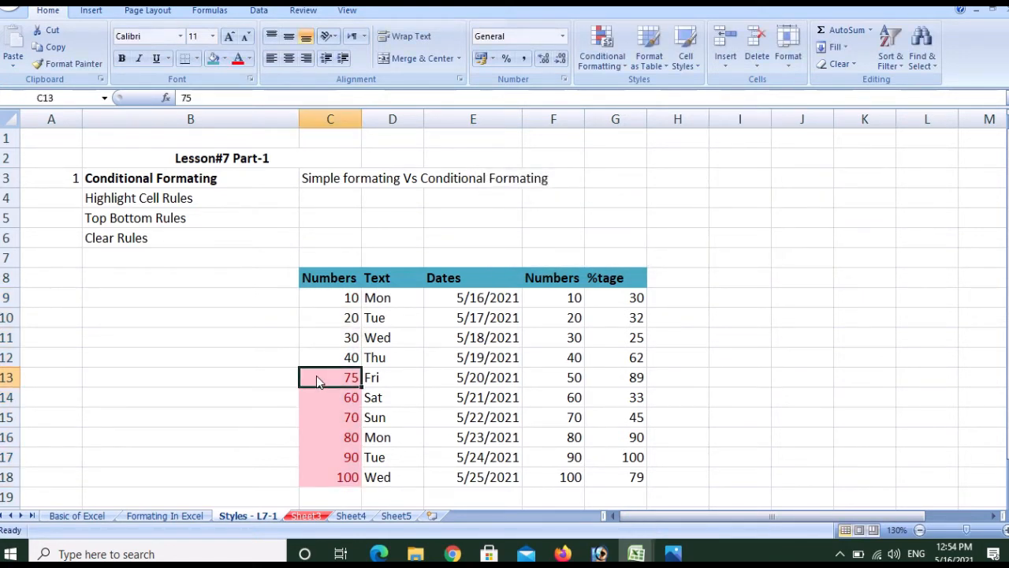
{"action": "left_click_drag", "start_coordinate": [316, 376], "coordinate": [347, 479]}
{"action": "left_click", "coordinate": [330, 399]}
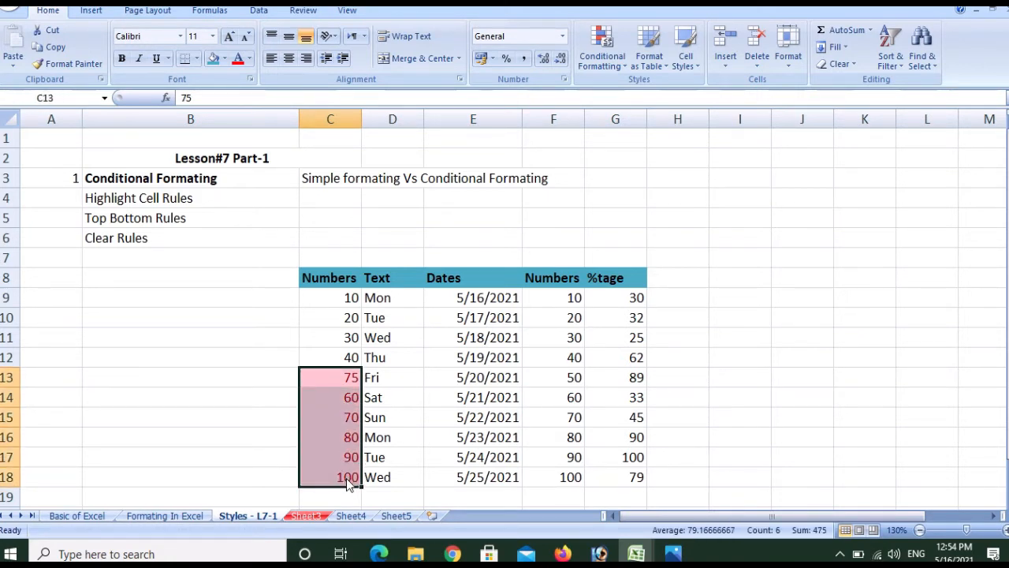
{"action": "left_click", "coordinate": [396, 439]}
{"action": "left_click_drag", "start_coordinate": [336, 376], "coordinate": [355, 440]}
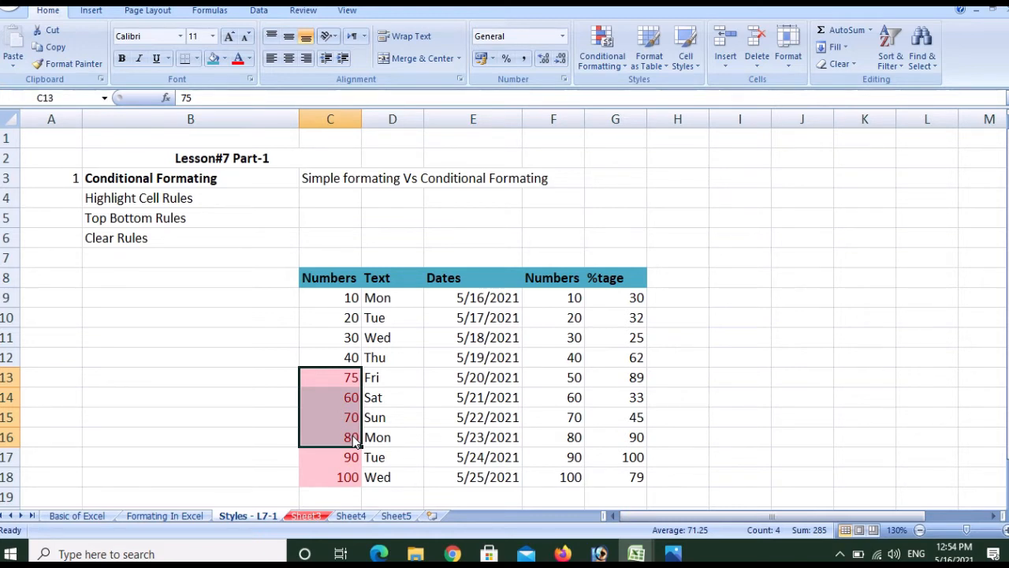
{"action": "left_click_drag", "start_coordinate": [309, 383], "coordinate": [329, 473]}
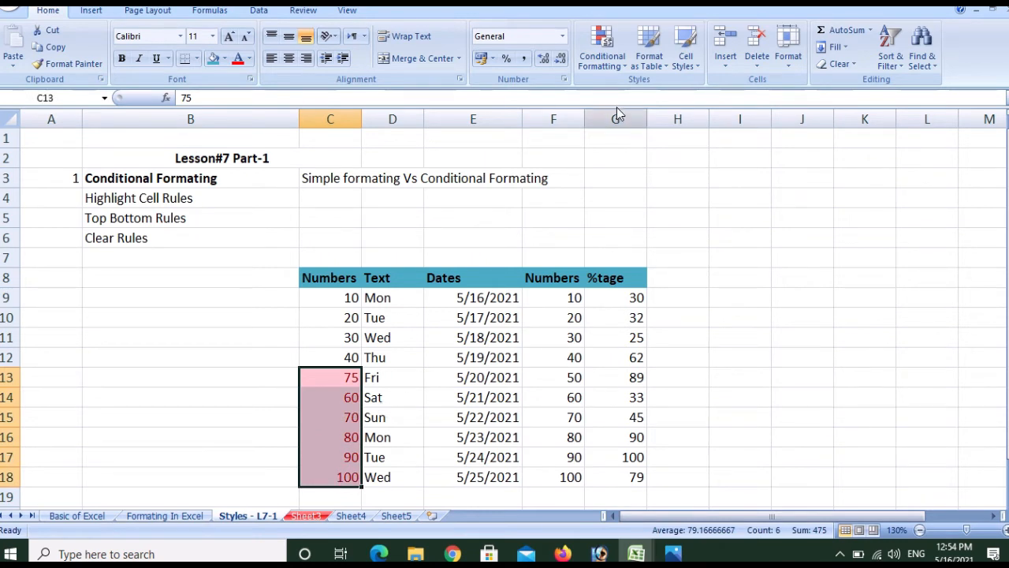
{"action": "left_click", "coordinate": [421, 282]}
Clear the conditional formatting rules from the entire sheet
{"action": "left_click_drag", "start_coordinate": [335, 299], "coordinate": [320, 485]}
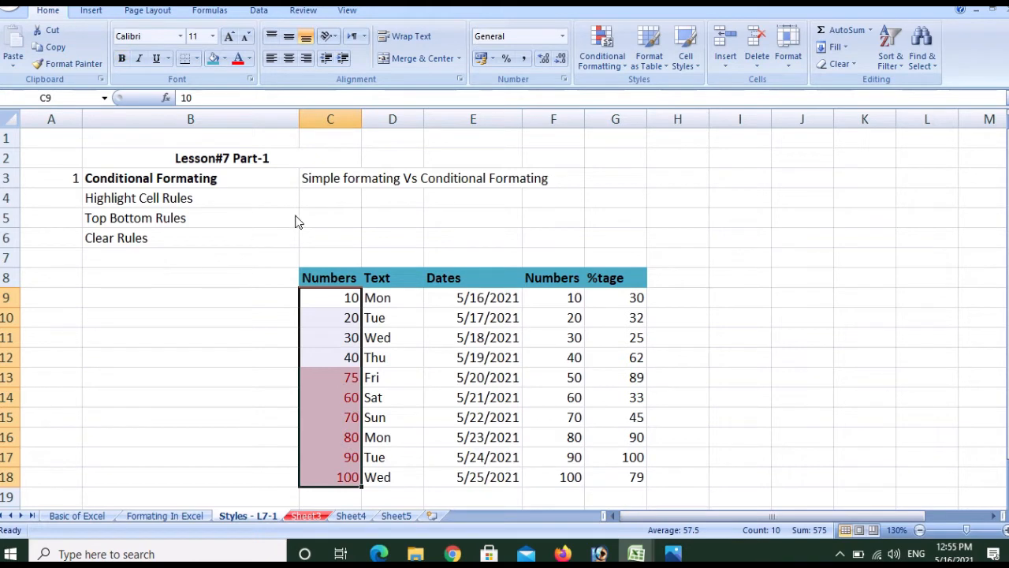
{"action": "left_click", "coordinate": [629, 68]}
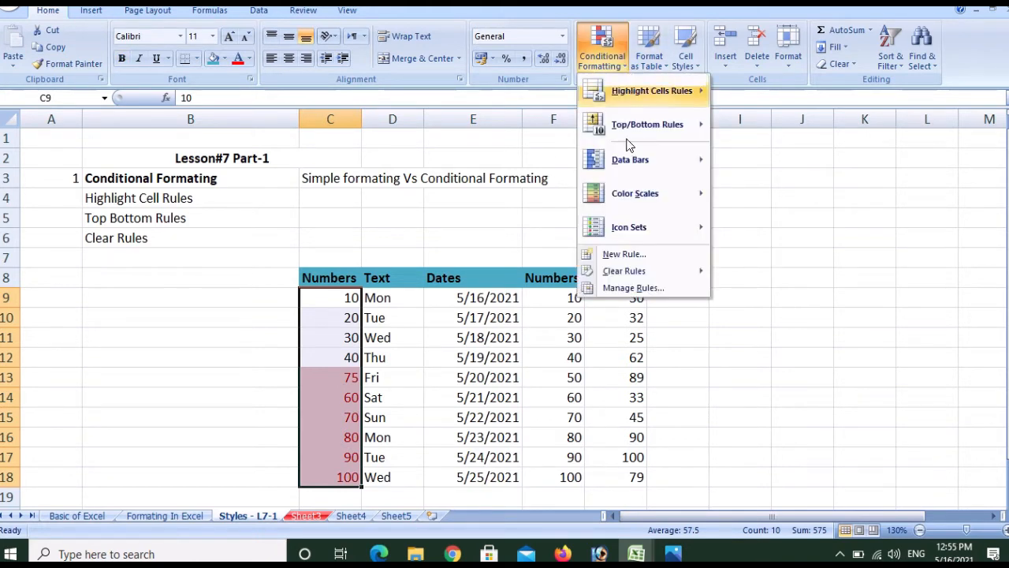
{"action": "mouse_move", "coordinate": [630, 279]}
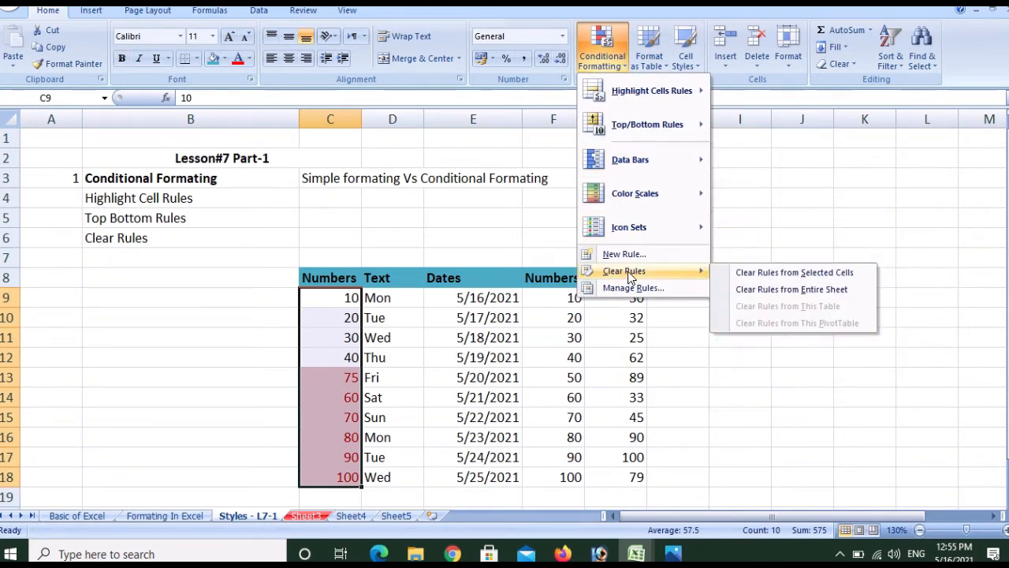
{"action": "left_click", "coordinate": [751, 291]}
{"action": "left_click", "coordinate": [526, 345]}
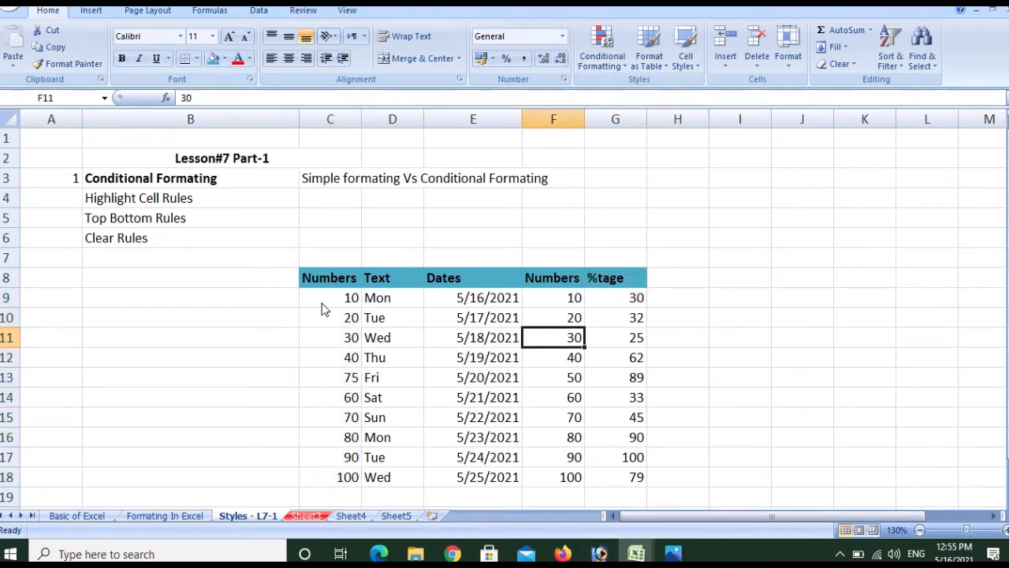
Set up a Between highlight rule on the numbers in C9:C18 with limits of 60 and 80
{"action": "left_click_drag", "start_coordinate": [319, 297], "coordinate": [341, 479]}
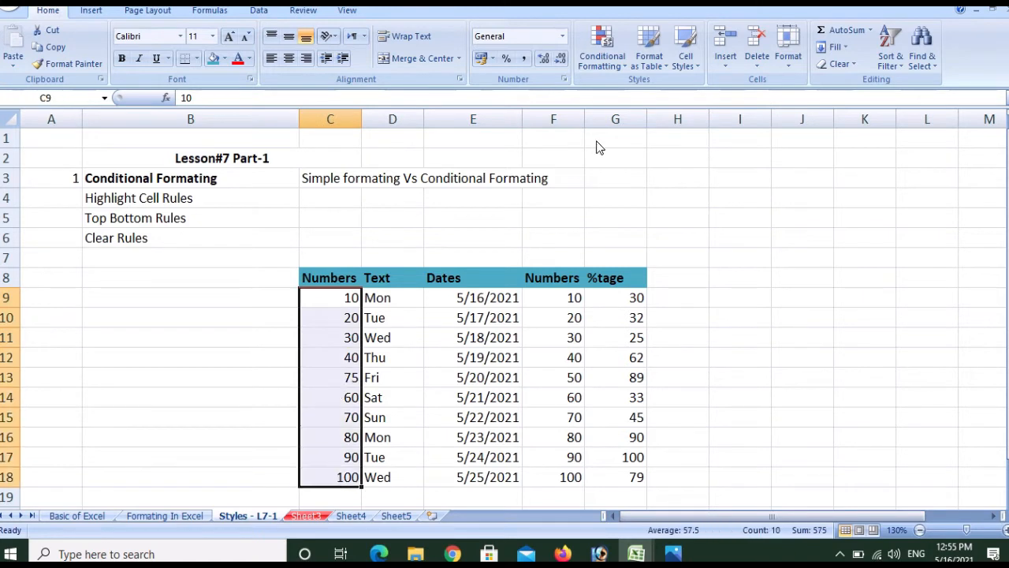
{"action": "left_click", "coordinate": [603, 48]}
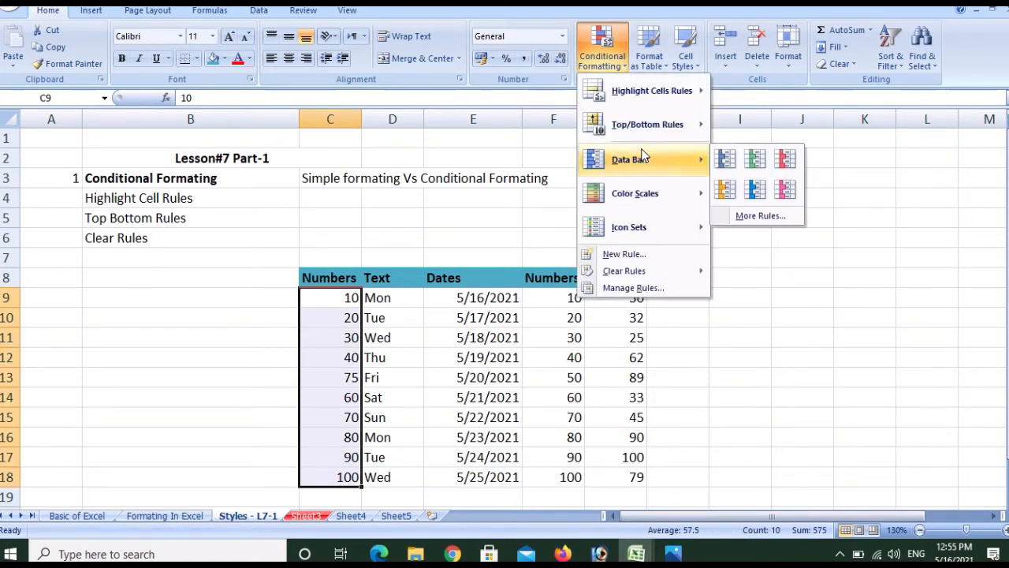
{"action": "mouse_move", "coordinate": [661, 104]}
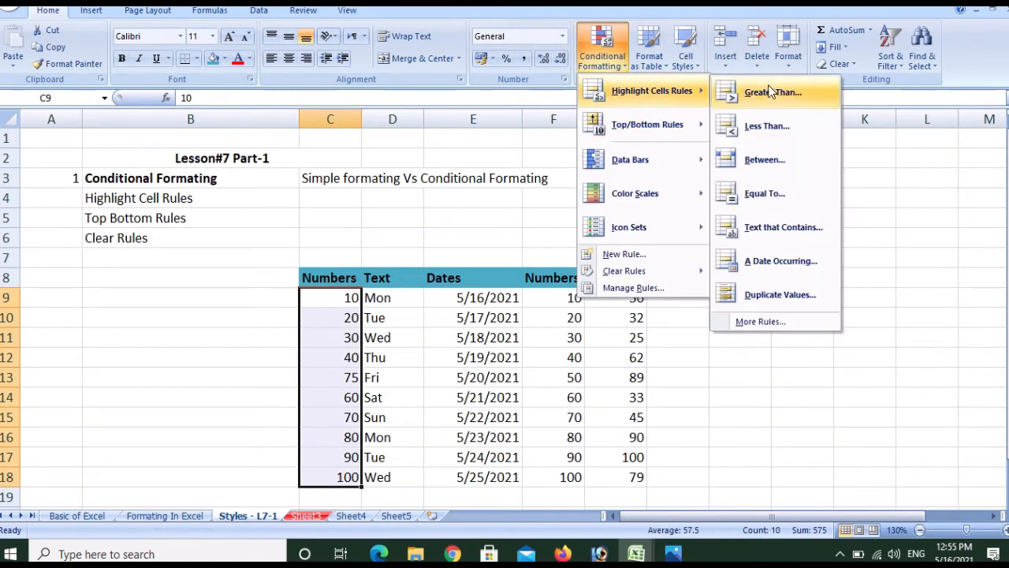
{"action": "left_click", "coordinate": [801, 161]}
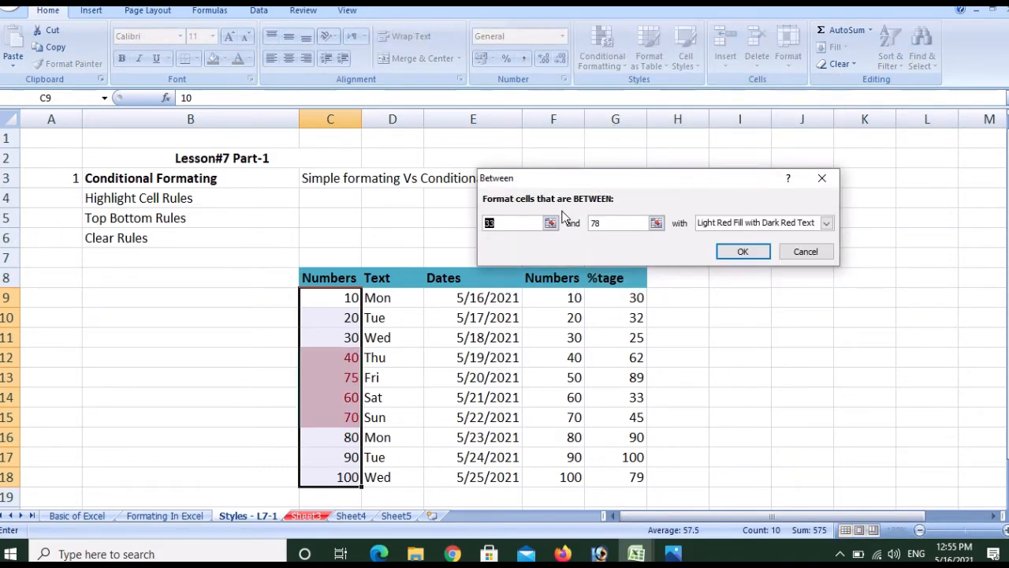
{"action": "left_click", "coordinate": [501, 228]}
{"action": "left_click_drag", "start_coordinate": [501, 227], "coordinate": [481, 227]}
{"action": "type", "text": "7"}
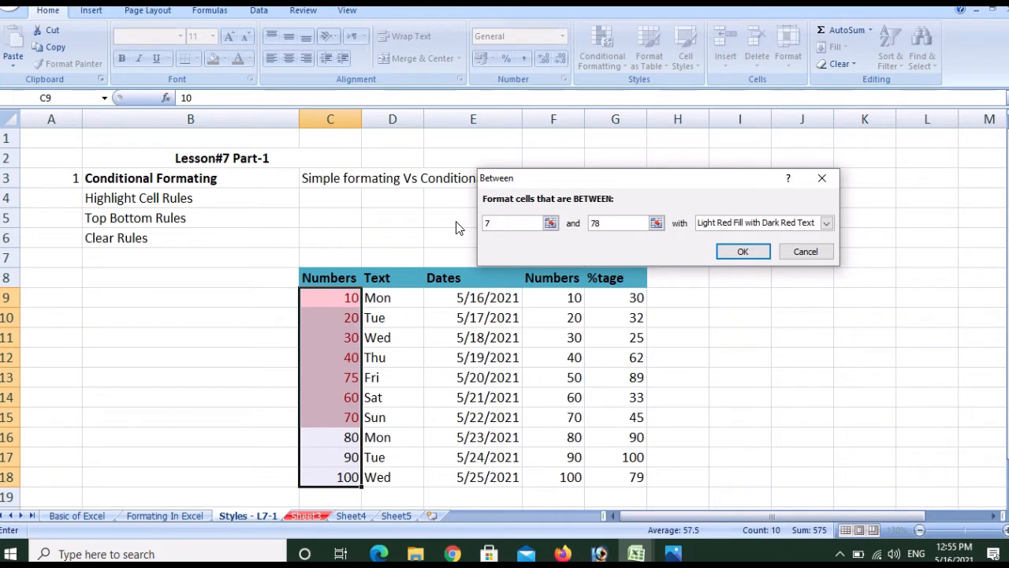
{"action": "key", "text": "BackSpace"}
{"action": "type", "text": "60"}
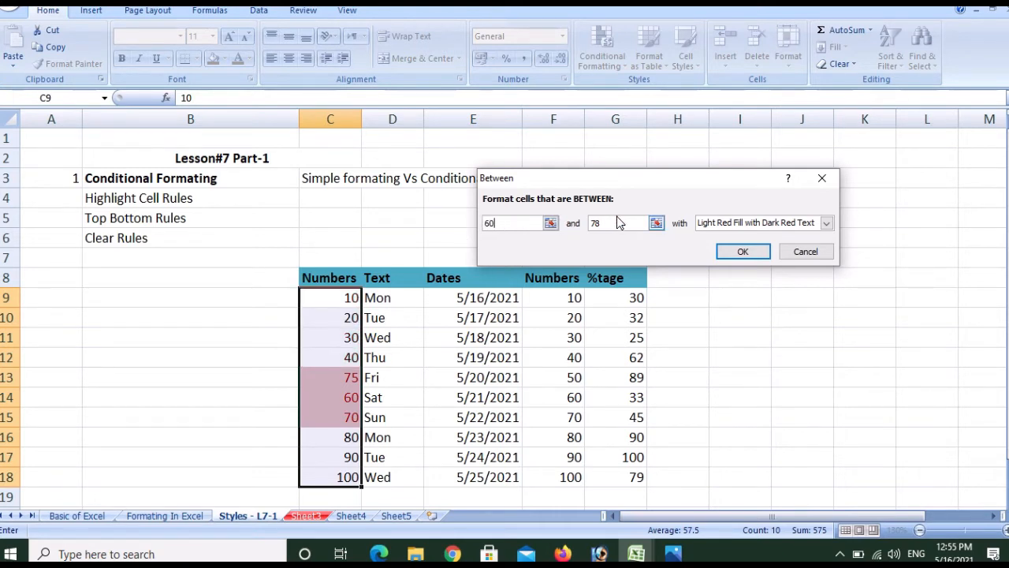
{"action": "left_click_drag", "start_coordinate": [620, 229], "coordinate": [578, 230]}
{"action": "type", "text": "80"}
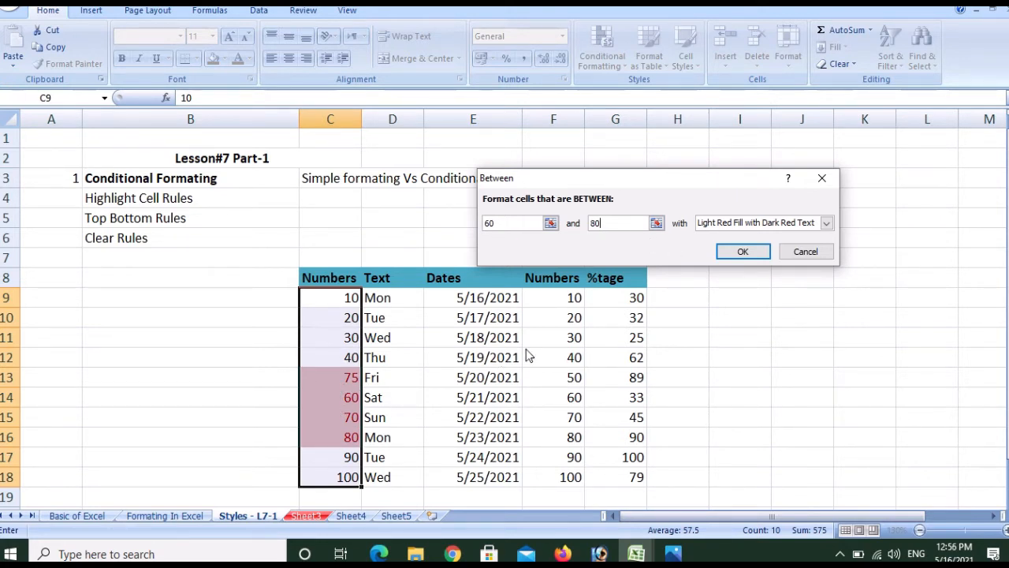
Preview Red Border, Red Text and Light Red Fill with Dark Red Text for the Between rule, and discard the rule
{"action": "left_click", "coordinate": [825, 224]}
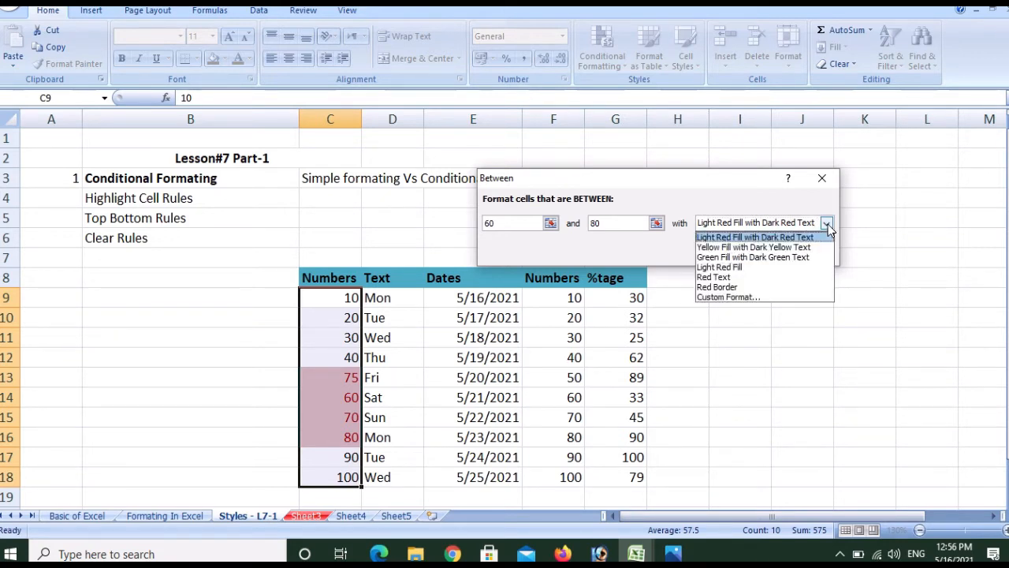
{"action": "left_click", "coordinate": [726, 287]}
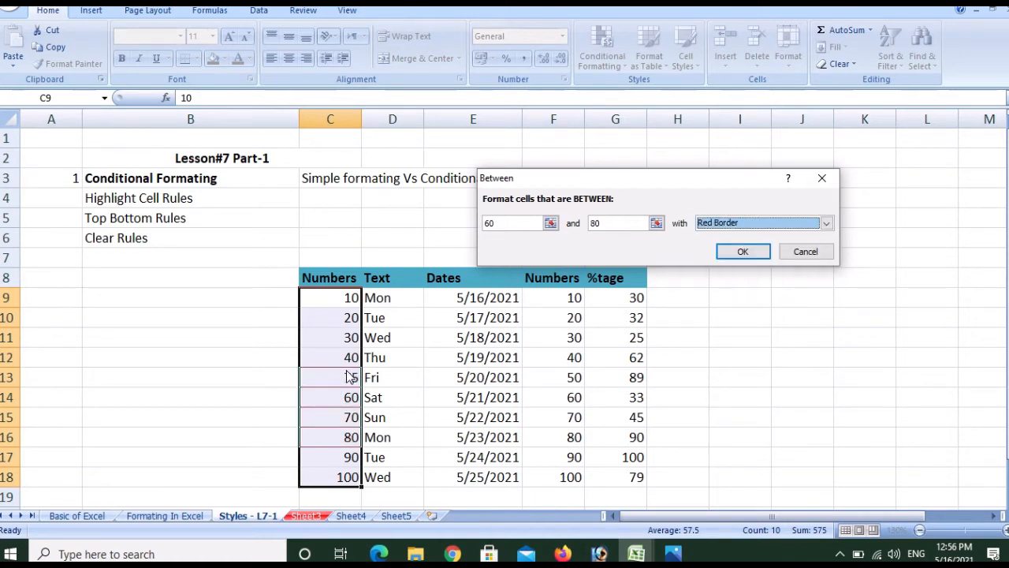
{"action": "left_click", "coordinate": [740, 224]}
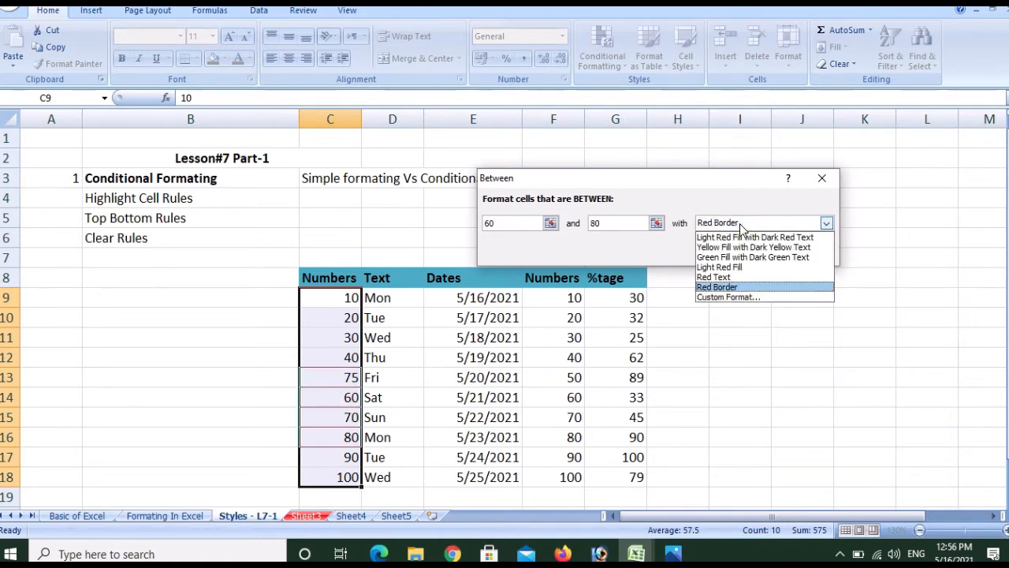
{"action": "left_click", "coordinate": [729, 277]}
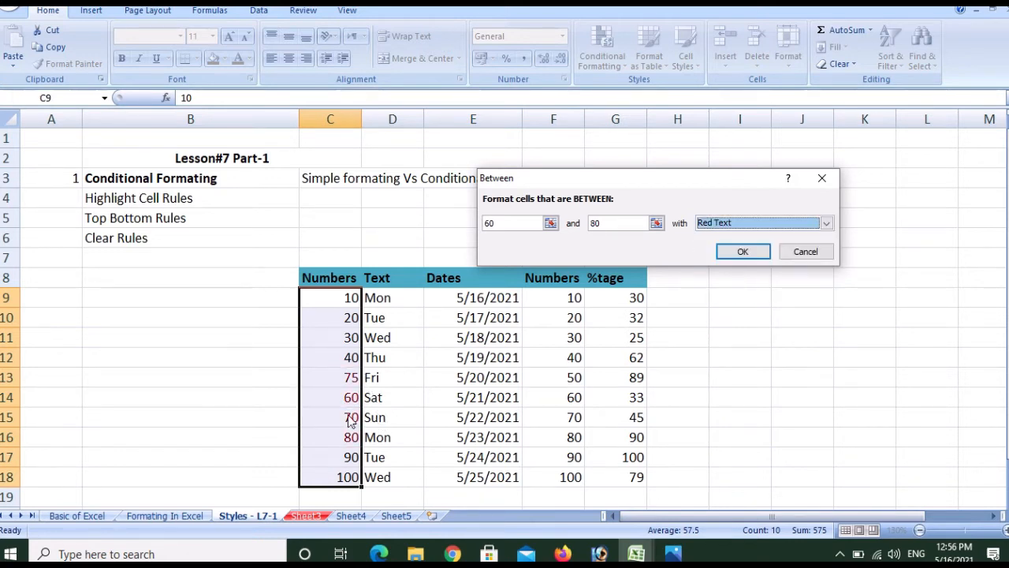
{"action": "left_click", "coordinate": [826, 223]}
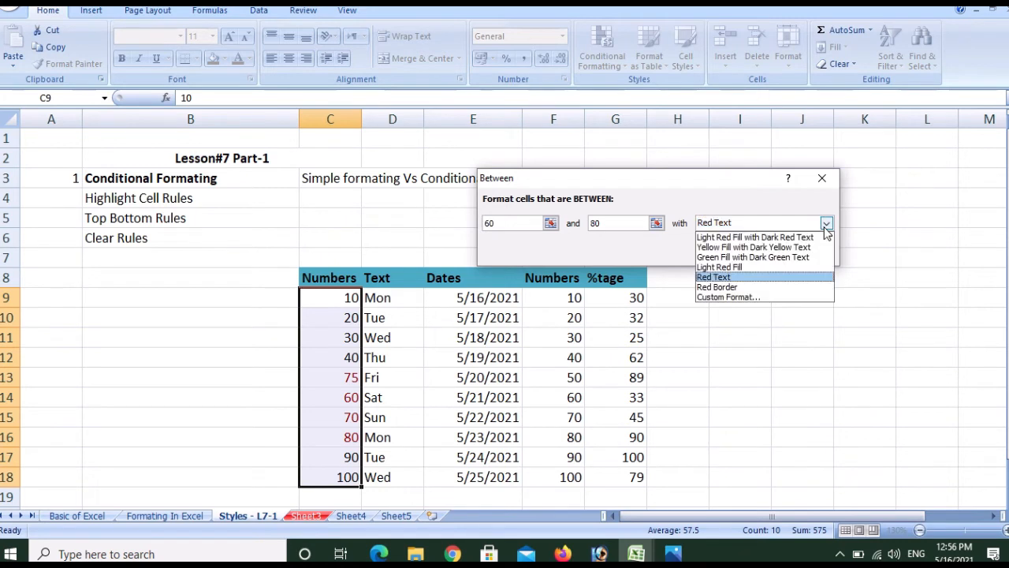
{"action": "left_click", "coordinate": [741, 238]}
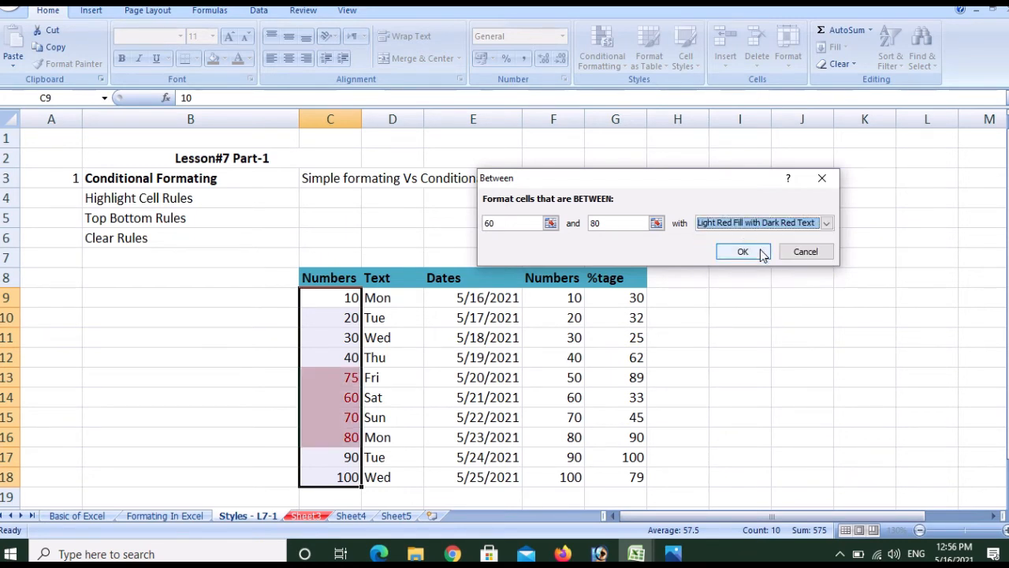
{"action": "left_click", "coordinate": [818, 252]}
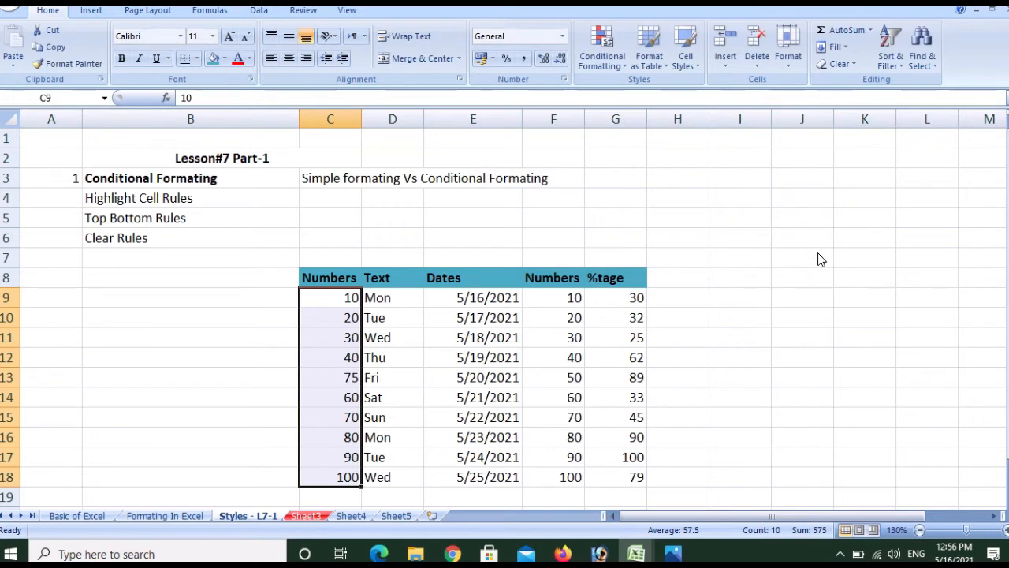
Apply an Equal To highlight rule for 80 with Light Red Fill with Dark Red Text to empty cell F7
{"action": "left_click", "coordinate": [535, 255]}
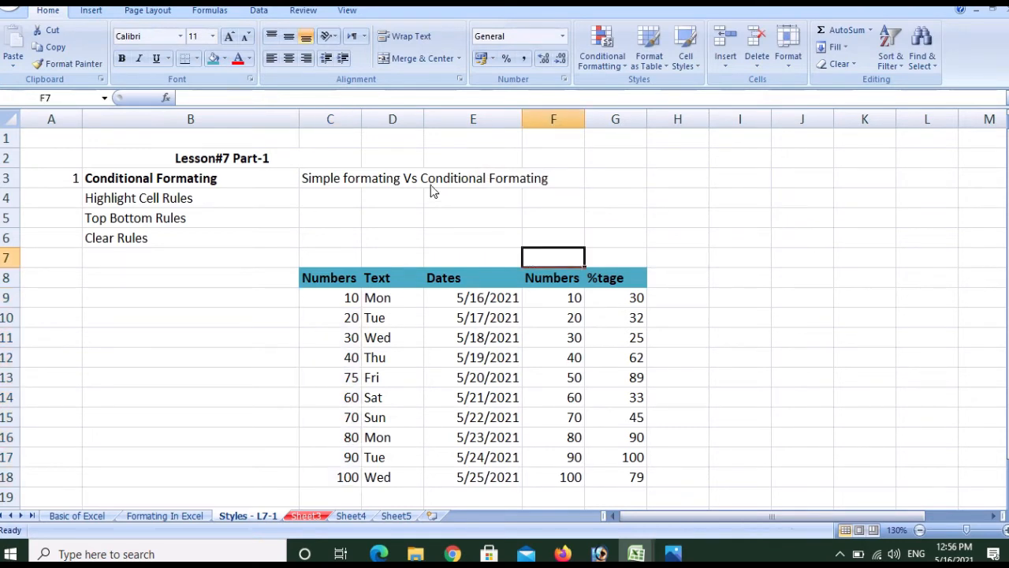
{"action": "left_click", "coordinate": [623, 63]}
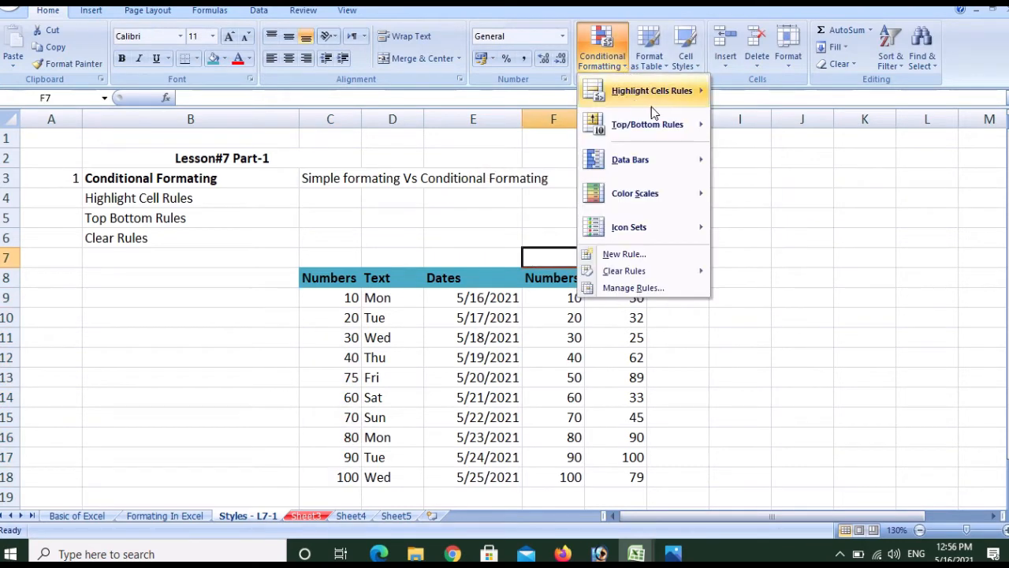
{"action": "mouse_move", "coordinate": [677, 101]}
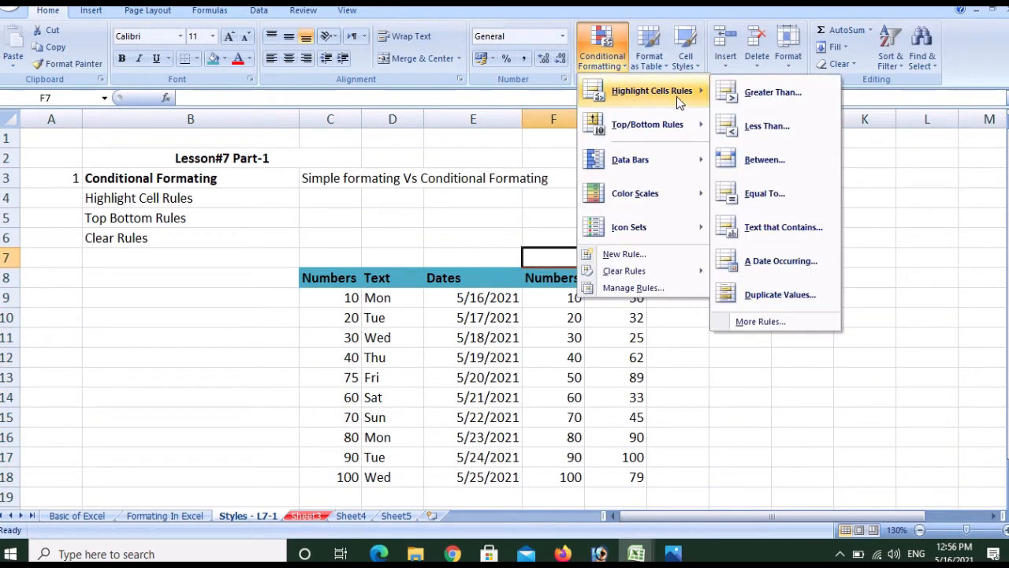
{"action": "left_click", "coordinate": [758, 204]}
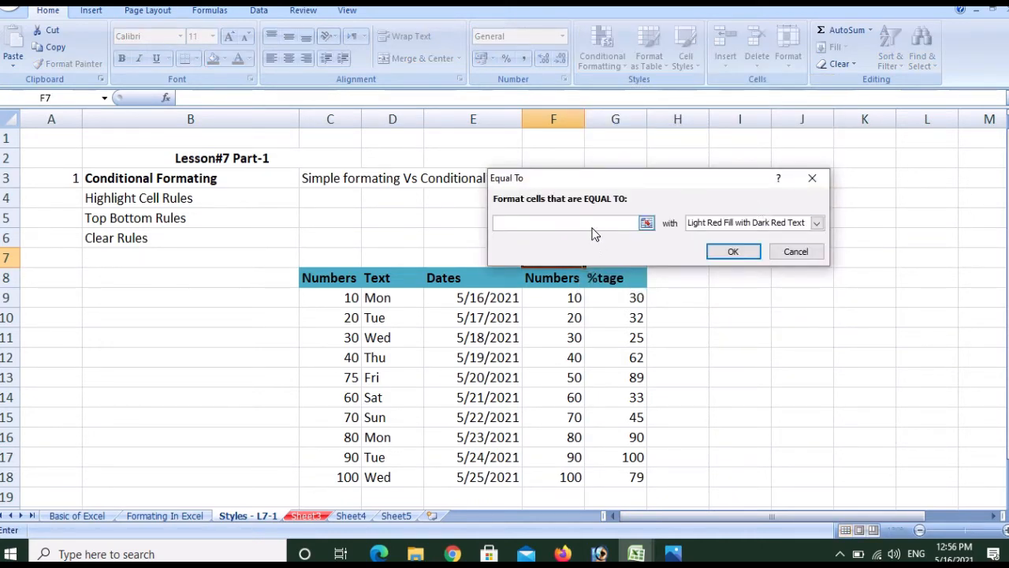
{"action": "type", "text": "80"}
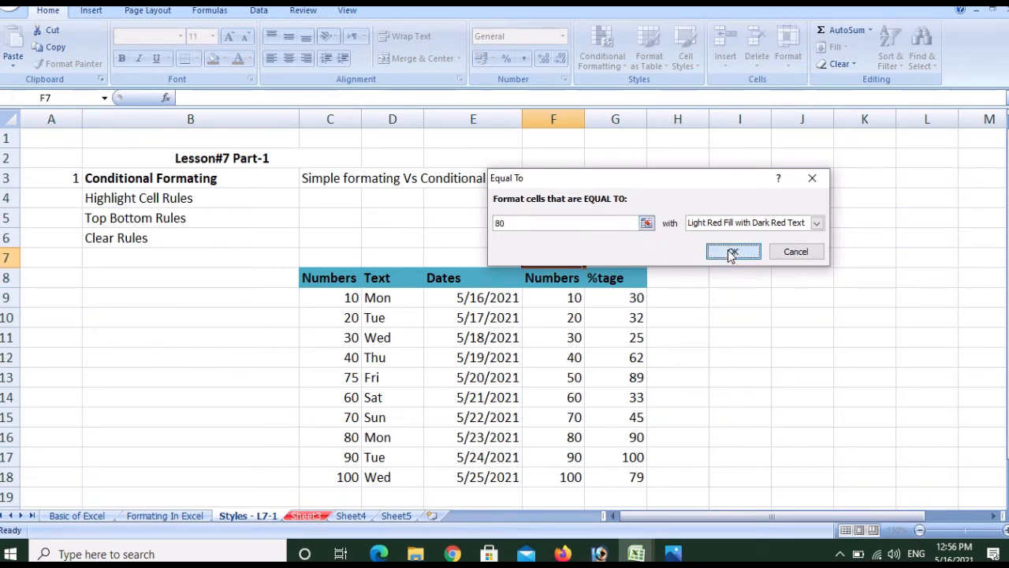
{"action": "left_click", "coordinate": [733, 252]}
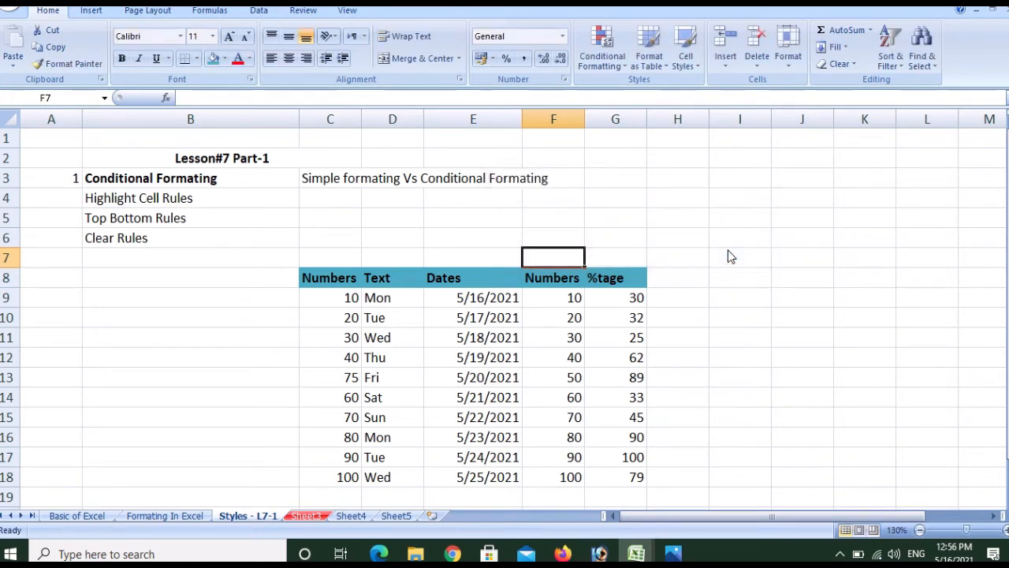
Preview an Equal To highlight rule for 80 on the numbers in C9:C18, and discard the rule
{"action": "left_click", "coordinate": [337, 302]}
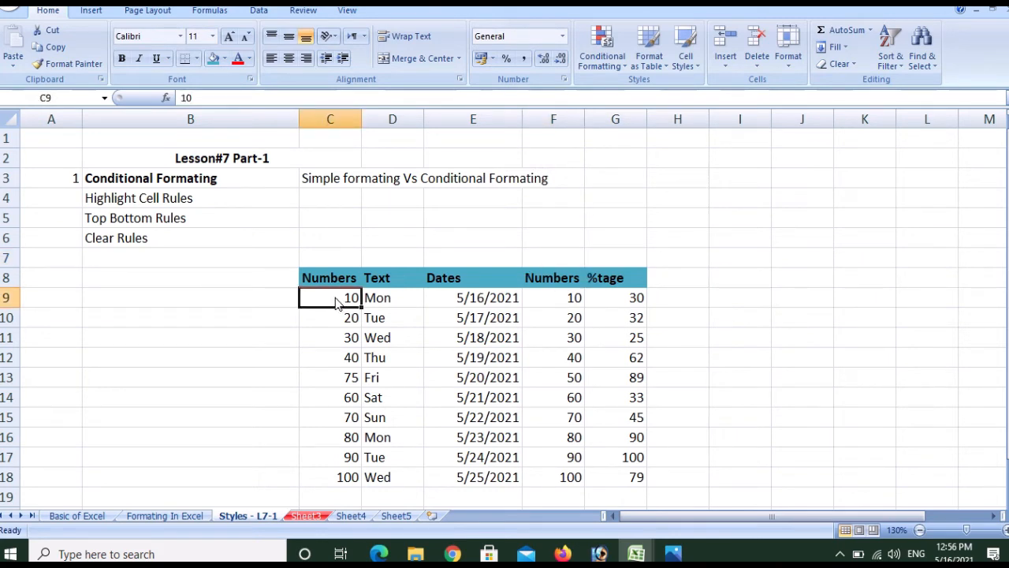
{"action": "left_click_drag", "start_coordinate": [338, 302], "coordinate": [344, 477]}
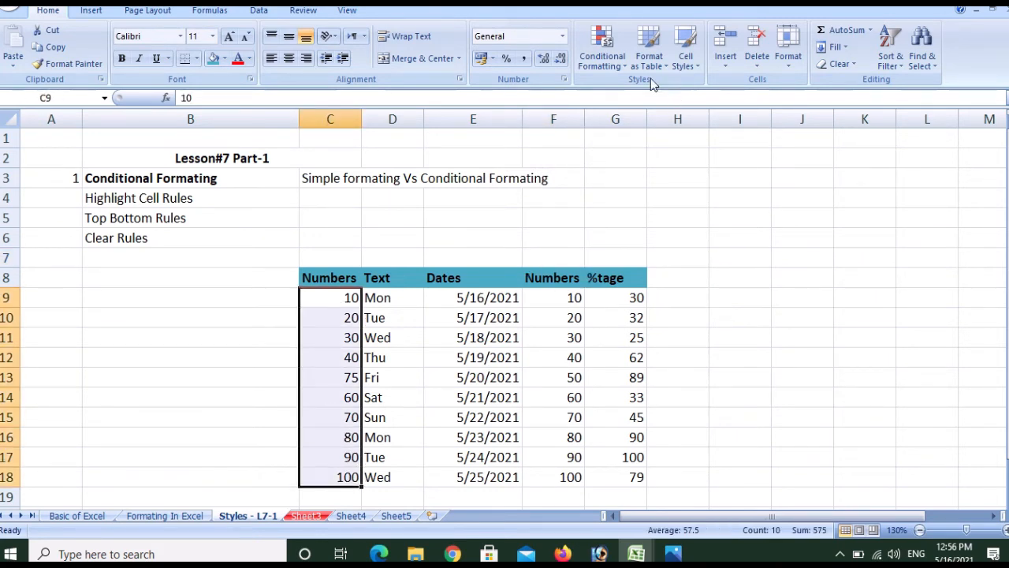
{"action": "left_click", "coordinate": [603, 49]}
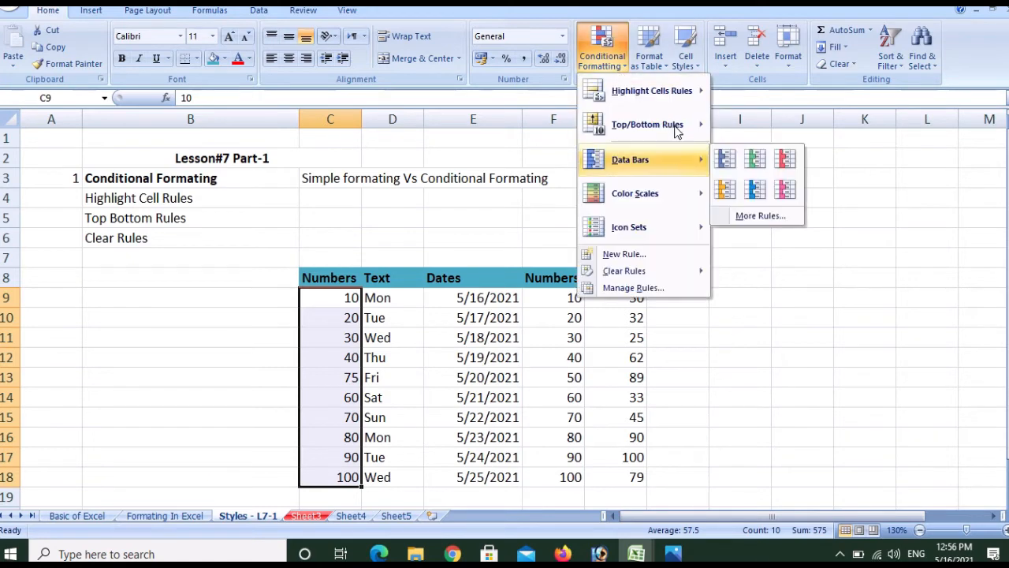
{"action": "mouse_move", "coordinate": [666, 95]}
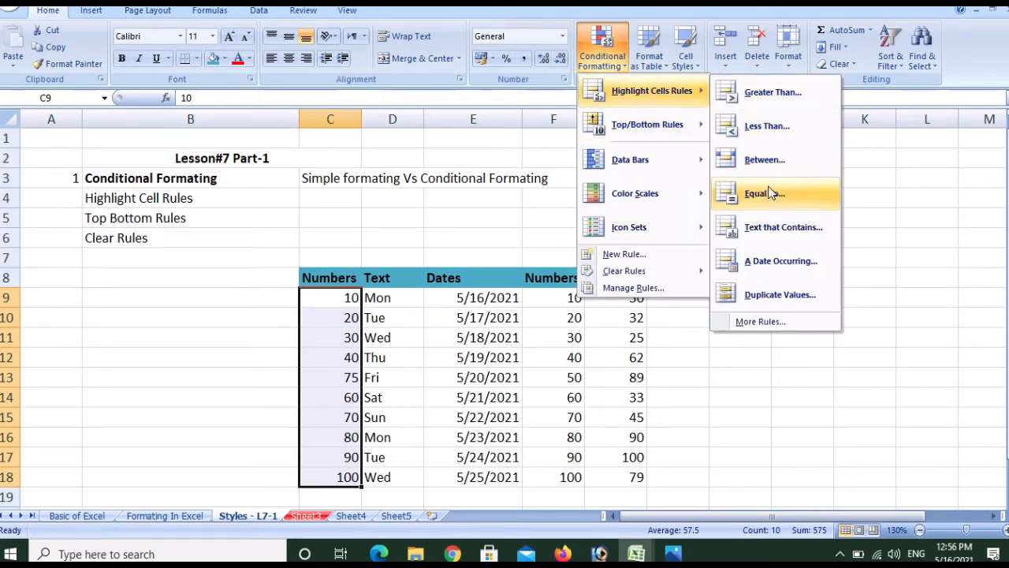
{"action": "left_click", "coordinate": [764, 193]}
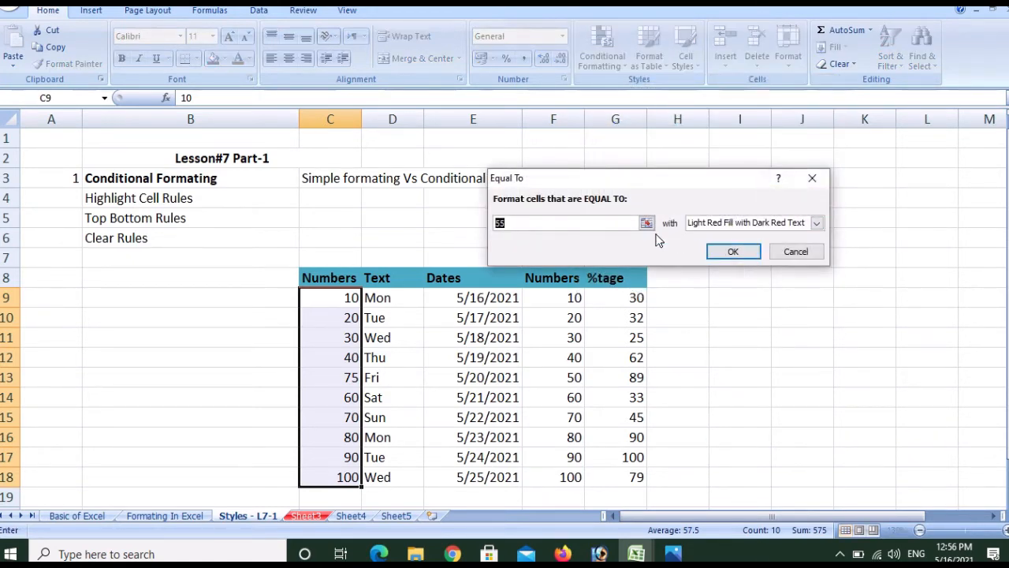
{"action": "type", "text": "80"}
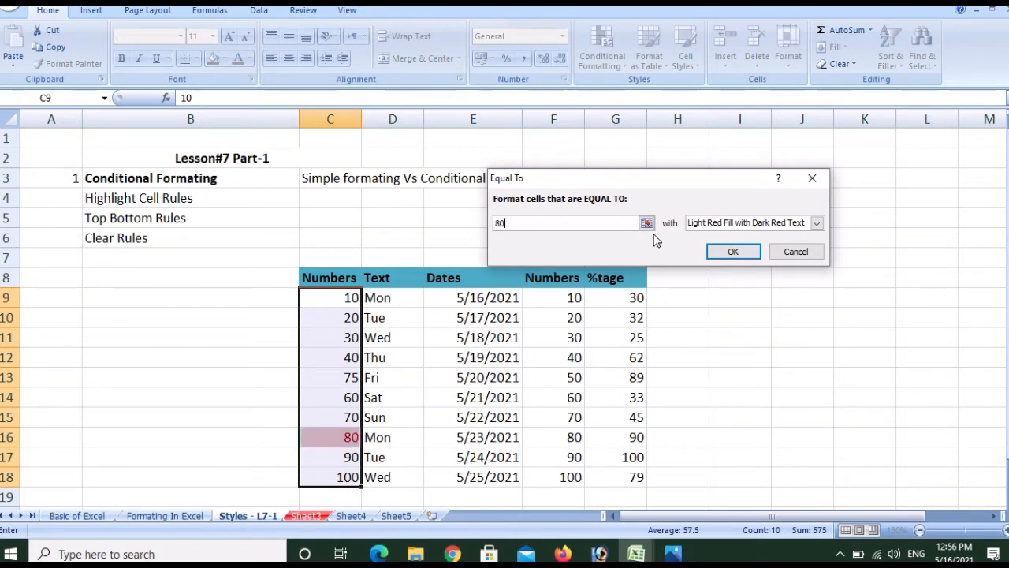
{"action": "left_click", "coordinate": [160, 4]}
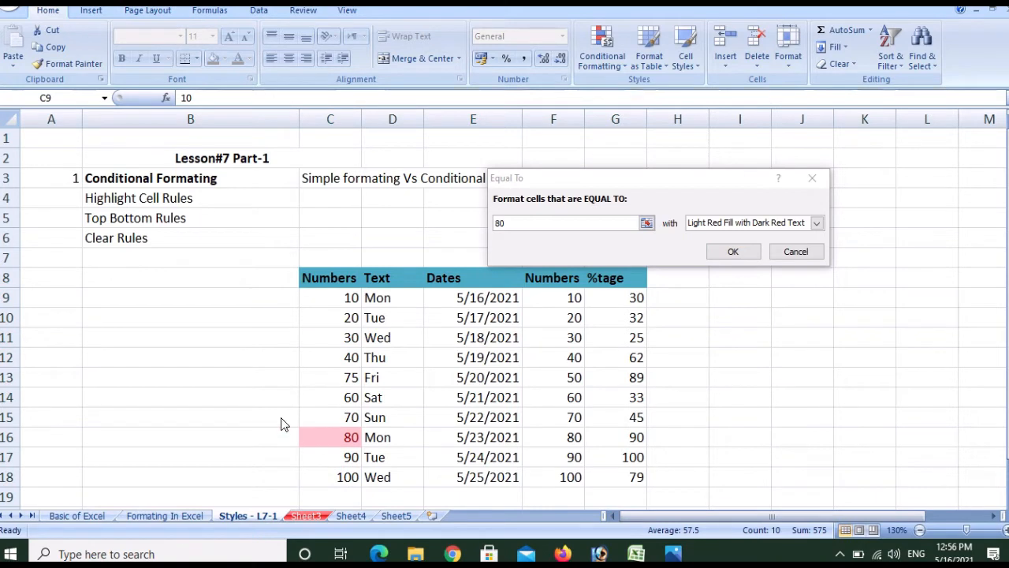
{"action": "left_click_drag", "start_coordinate": [280, 418], "coordinate": [380, 451]}
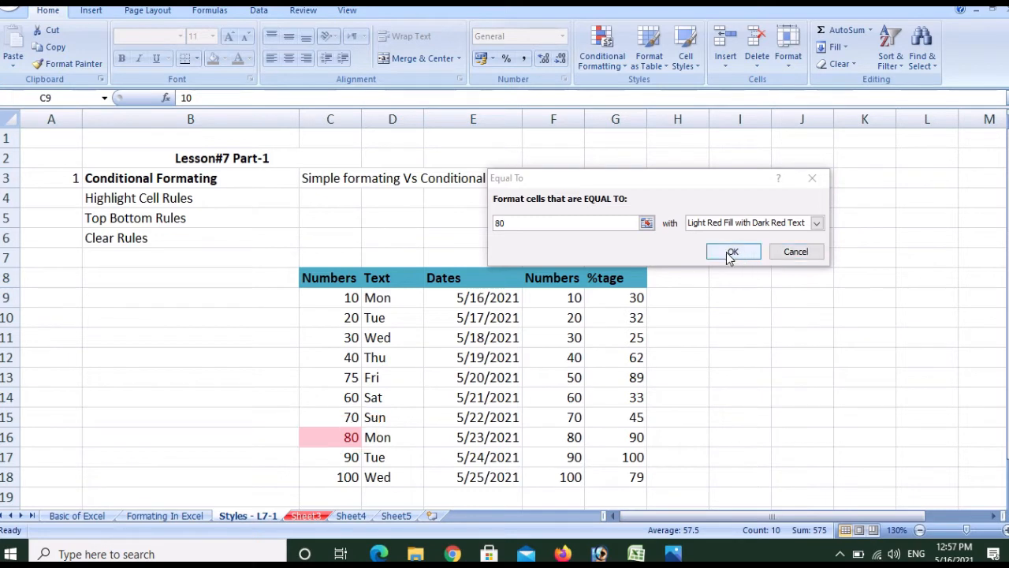
{"action": "left_click", "coordinate": [796, 252]}
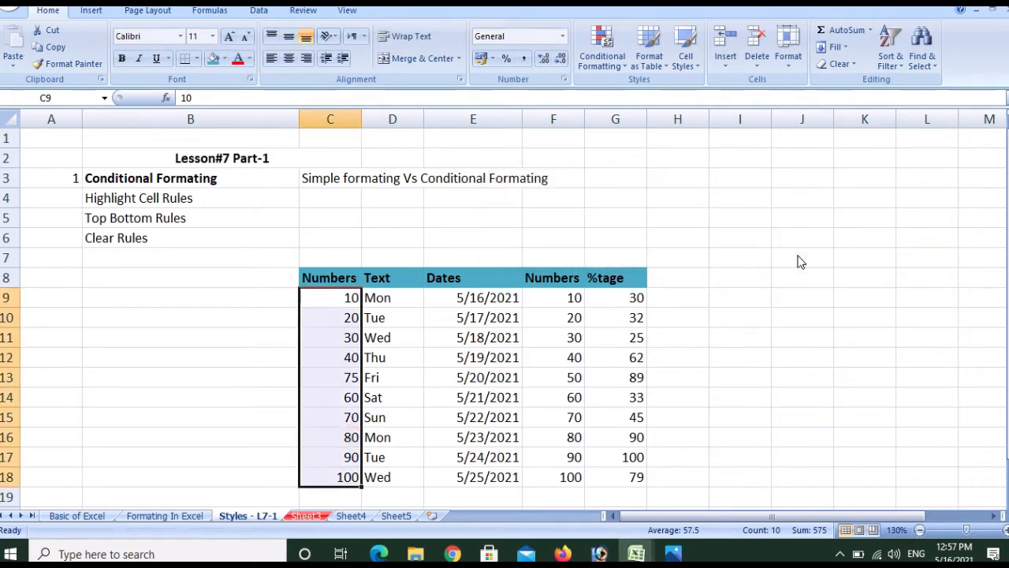
Preview a Text That Contains highlight rule for "wed" on the day names in D9:D18, and discard the rule
{"action": "left_click", "coordinate": [625, 64]}
{"action": "mouse_move", "coordinate": [678, 88]}
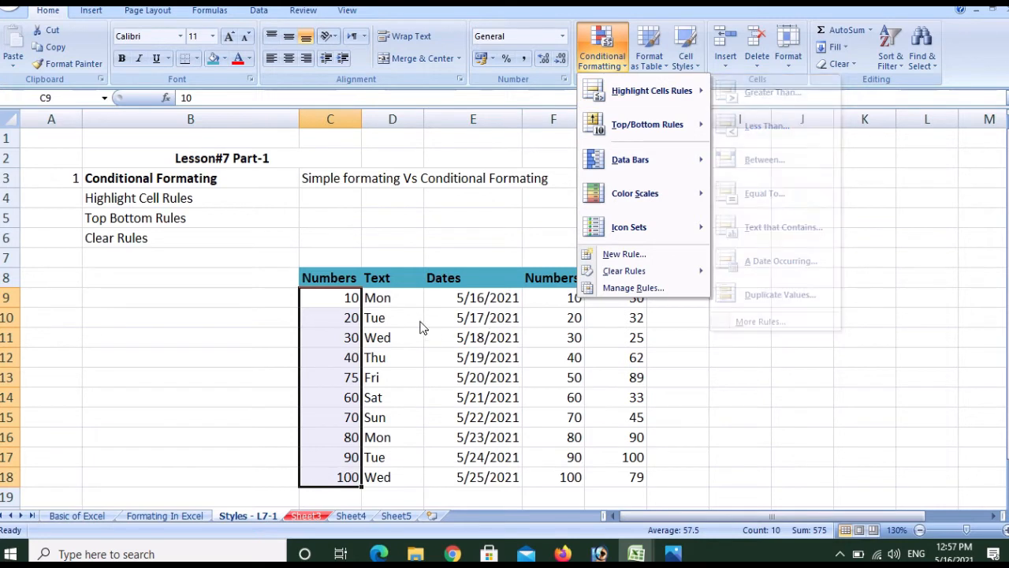
{"action": "left_click", "coordinate": [399, 306]}
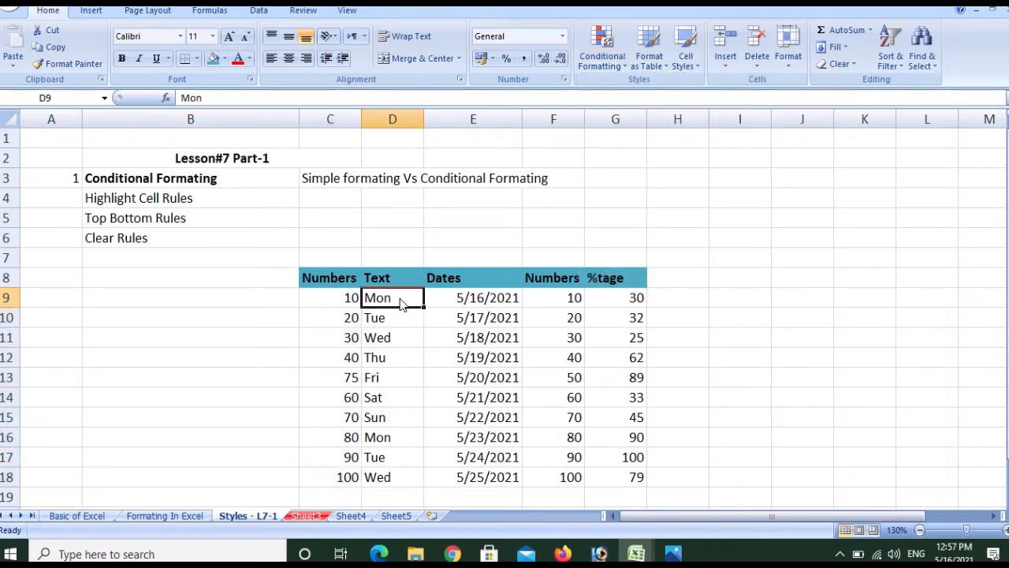
{"action": "left_click_drag", "start_coordinate": [399, 306], "coordinate": [401, 478]}
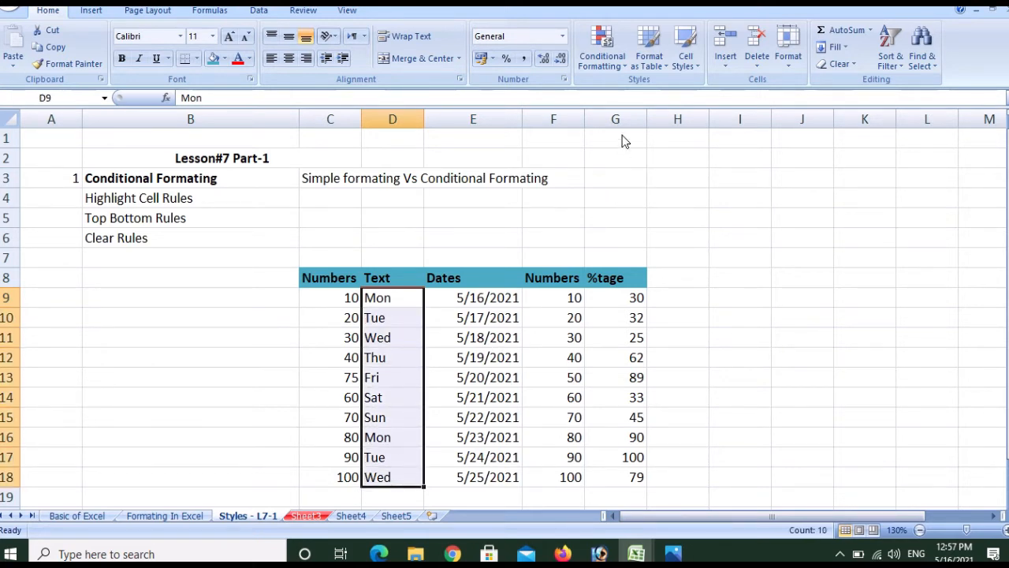
{"action": "left_click", "coordinate": [626, 68]}
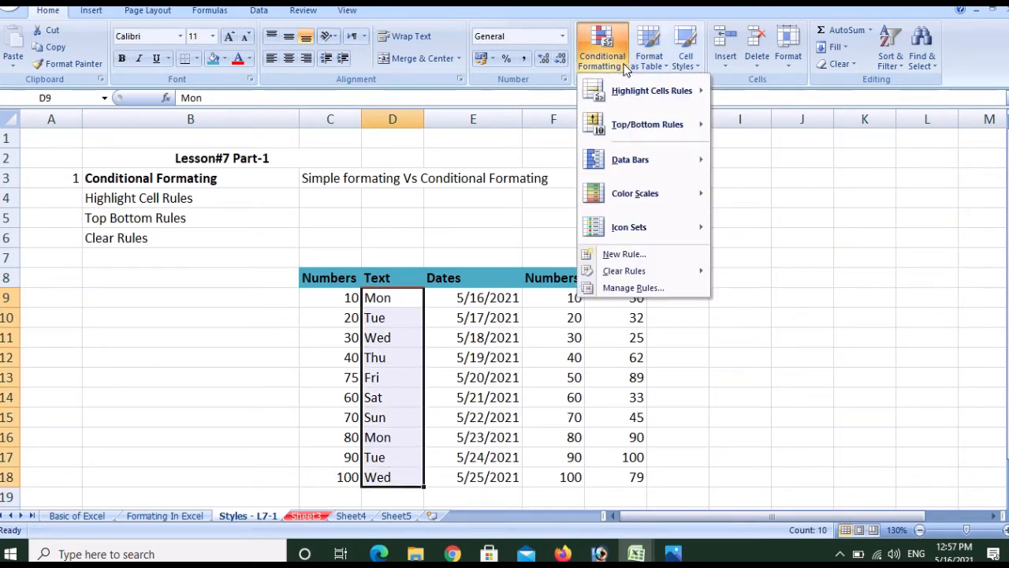
{"action": "mouse_move", "coordinate": [678, 98]}
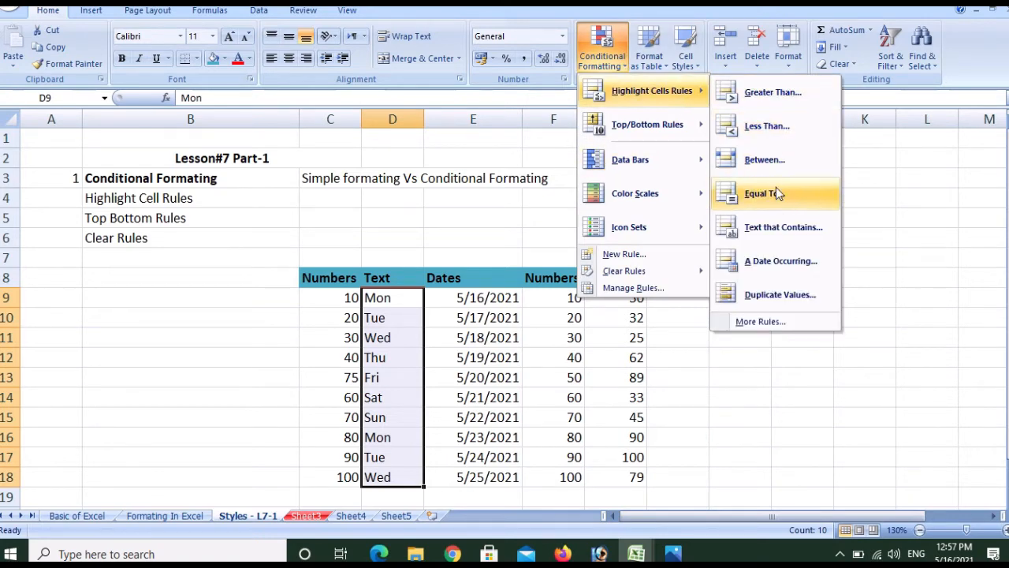
{"action": "left_click", "coordinate": [775, 229]}
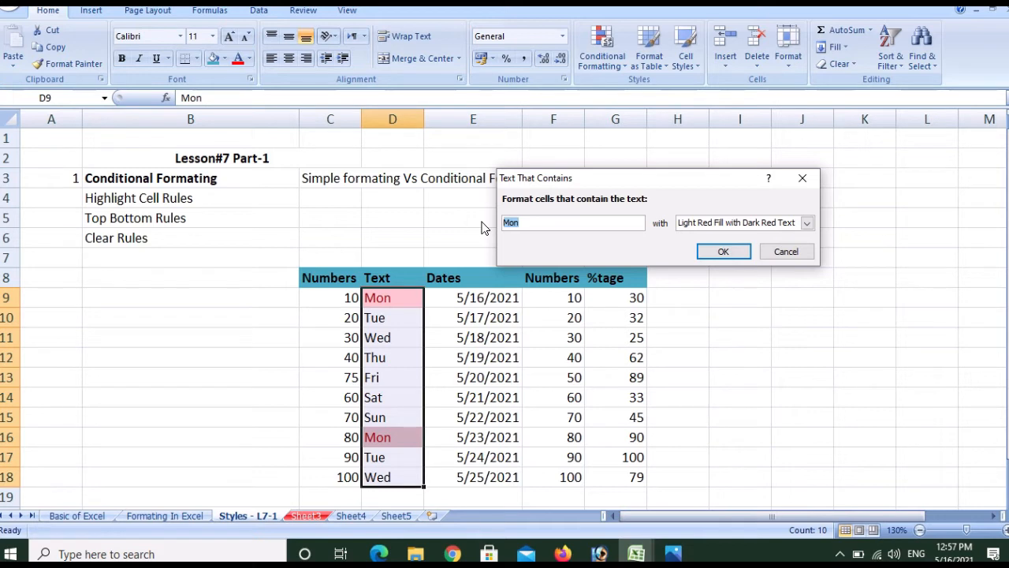
{"action": "type", "text": "we"}
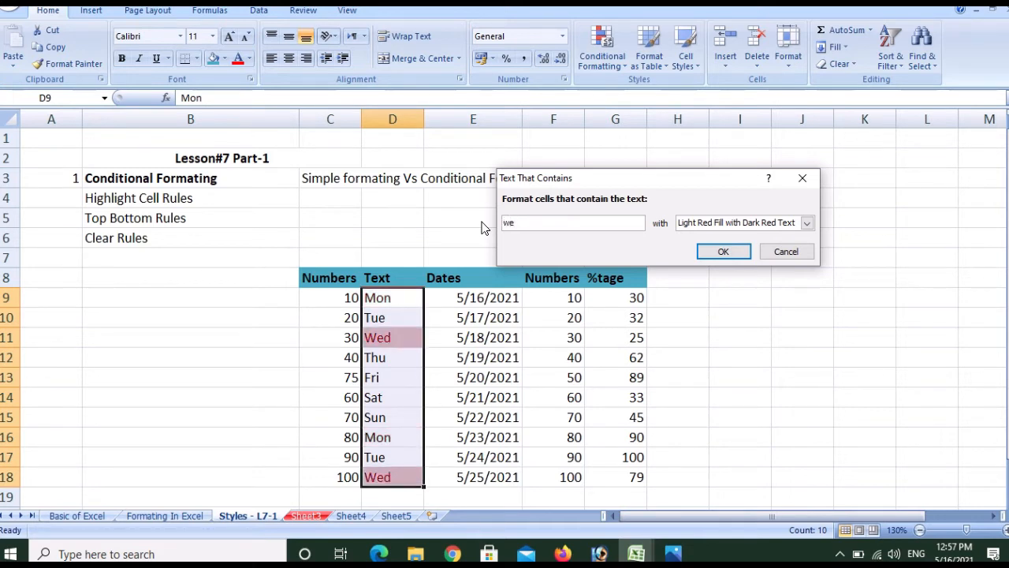
{"action": "type", "text": "d"}
{"action": "left_click", "coordinate": [773, 260]}
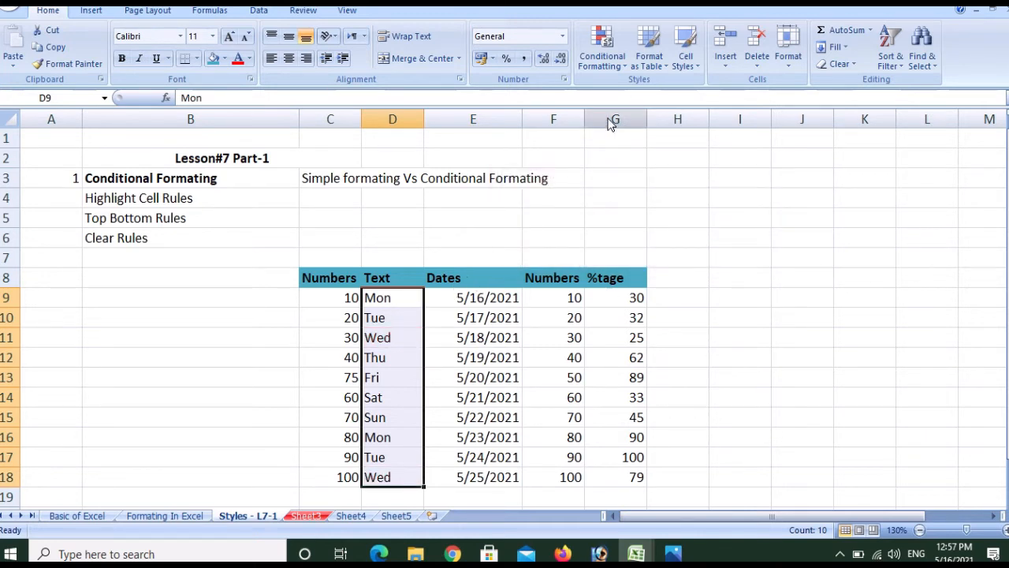
Highlight the day names in D9:D18 containing "wed" with Light Red Fill with Dark Red Text
{"action": "left_click", "coordinate": [603, 49]}
{"action": "mouse_move", "coordinate": [649, 90]}
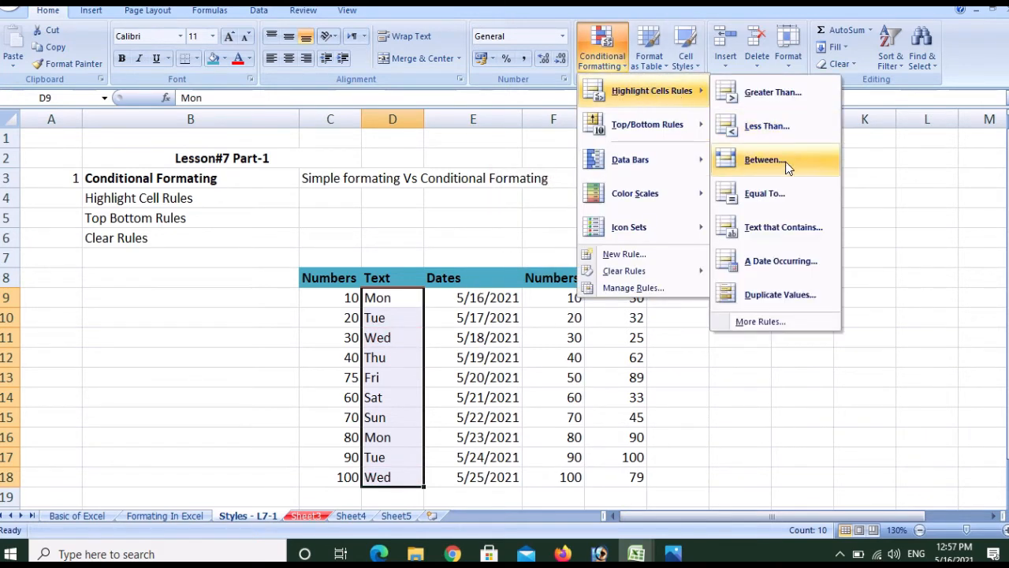
{"action": "left_click", "coordinate": [773, 229]}
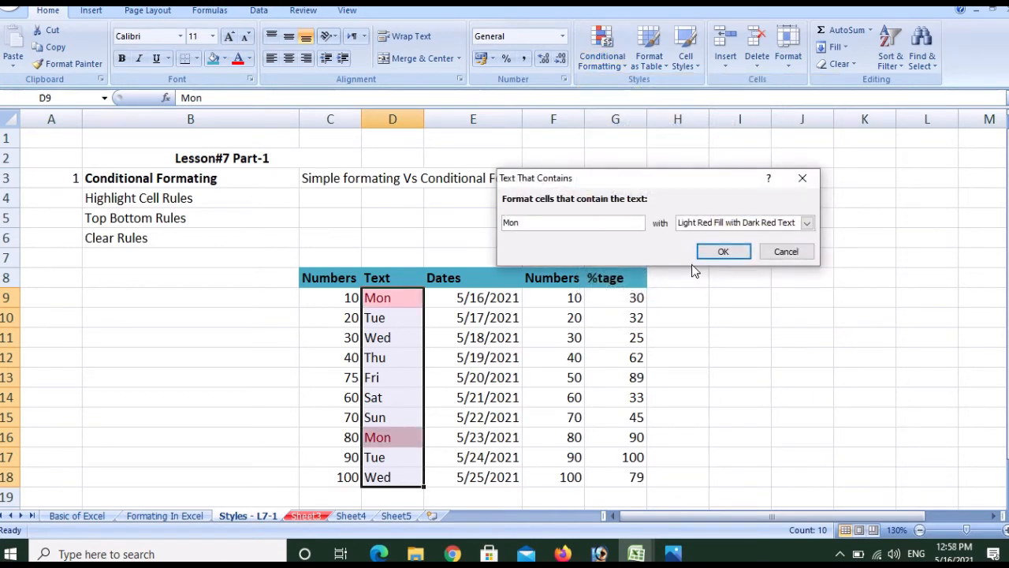
{"action": "left_click_drag", "start_coordinate": [556, 227], "coordinate": [426, 230]}
{"action": "type", "text": "wed"}
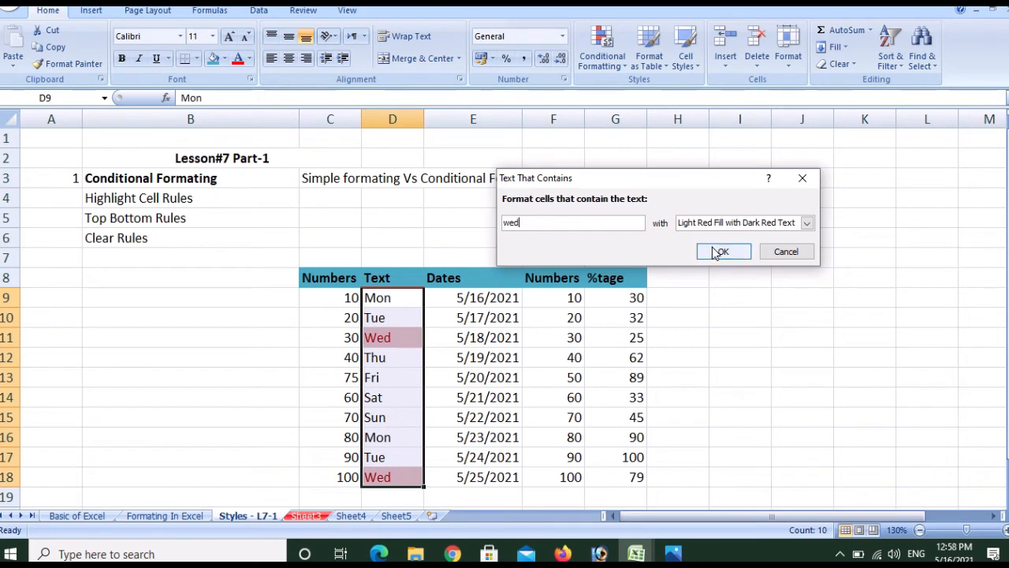
{"action": "left_click", "coordinate": [720, 251]}
Change the day in cell D14 to Wed to test the text highlight rule
{"action": "left_click", "coordinate": [477, 355]}
{"action": "left_click_drag", "start_coordinate": [400, 334], "coordinate": [389, 483]}
{"action": "left_click", "coordinate": [381, 401]}
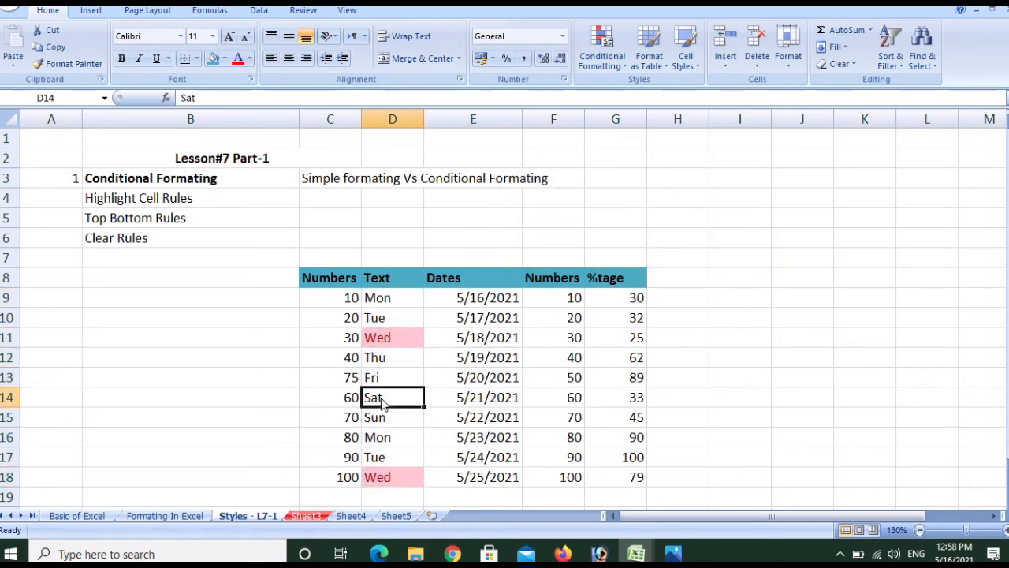
{"action": "type", "text": "Wed"}
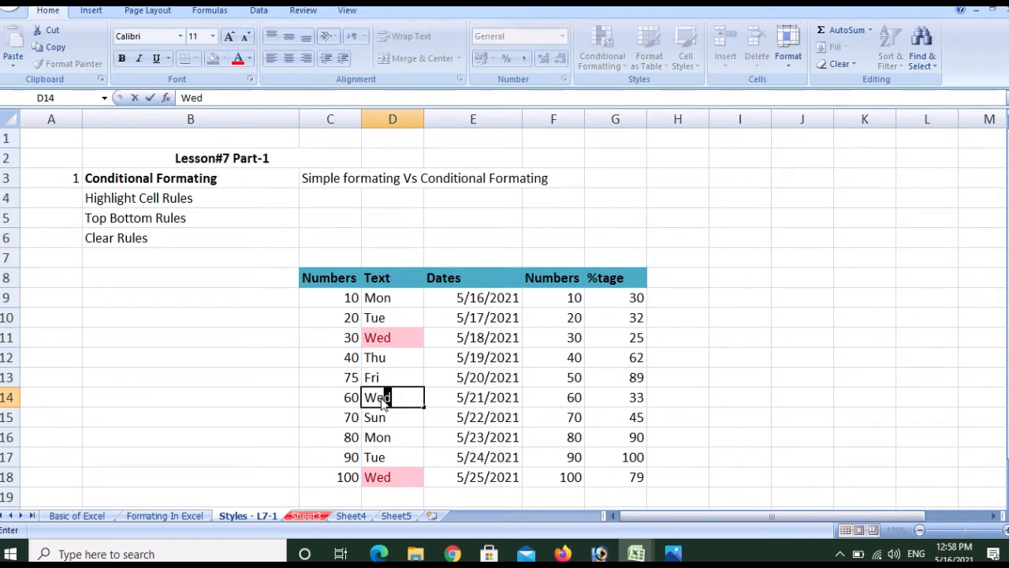
{"action": "key", "text": "Tab"}
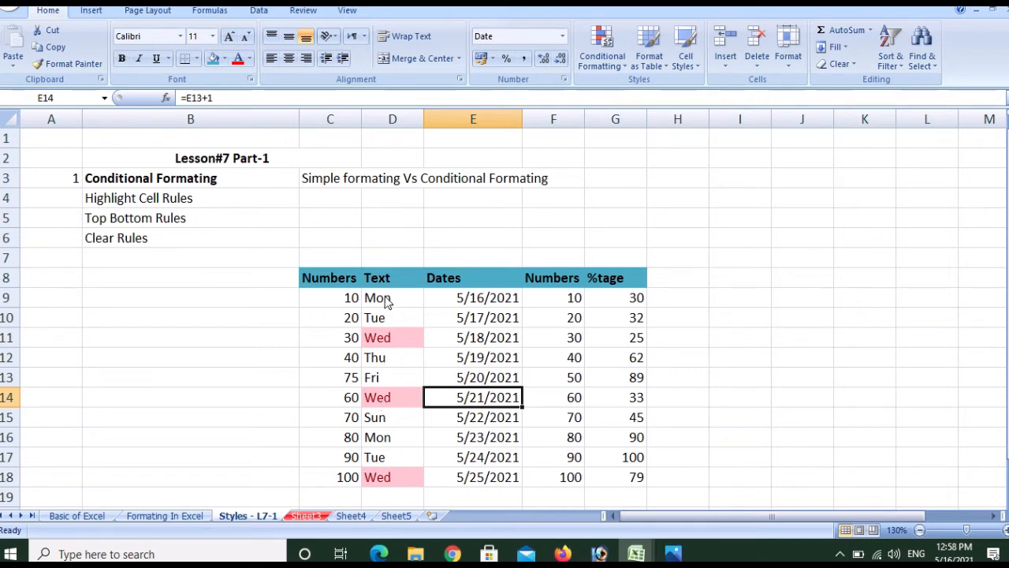
{"action": "left_click_drag", "start_coordinate": [383, 297], "coordinate": [399, 488]}
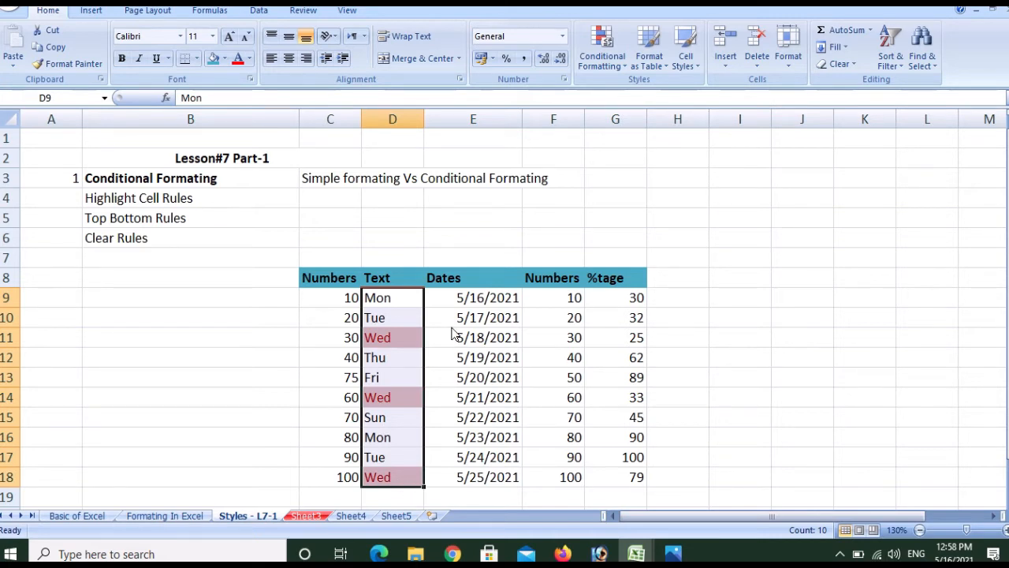
{"action": "left_click", "coordinate": [405, 304]}
{"action": "left_click", "coordinate": [408, 315]}
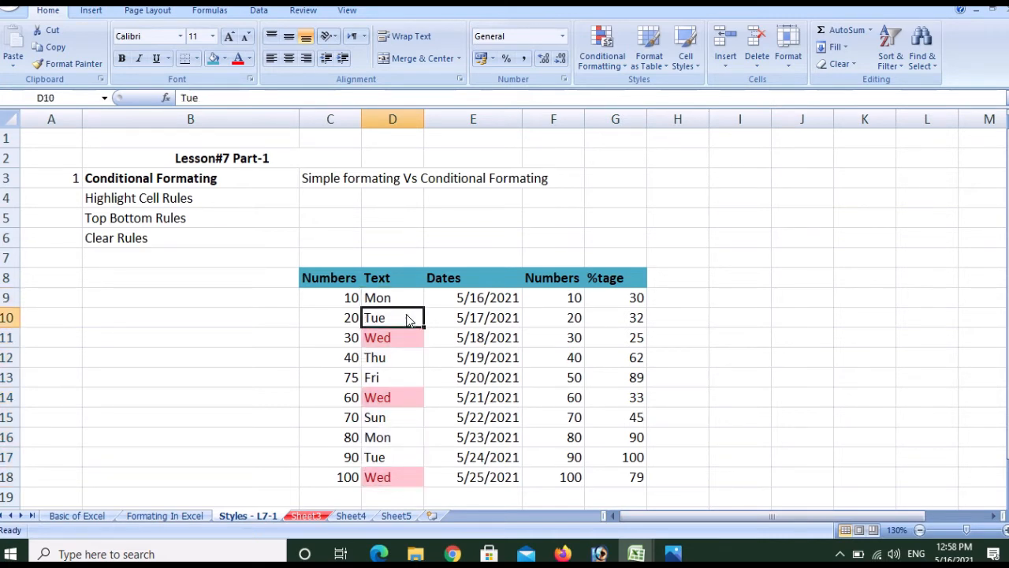
{"action": "left_click_drag", "start_coordinate": [414, 301], "coordinate": [402, 487]}
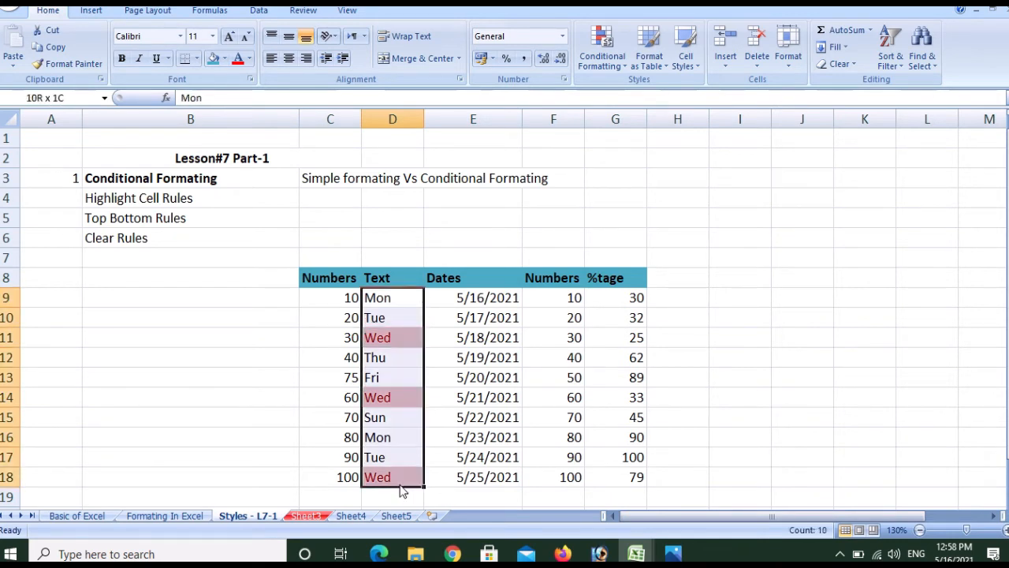
{"action": "left_click", "coordinate": [602, 49]}
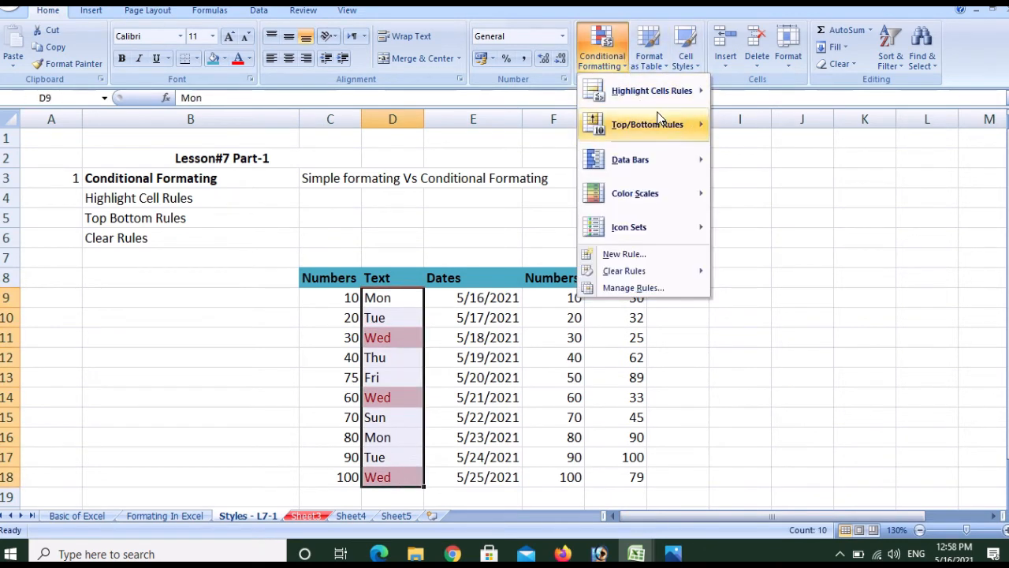
{"action": "mouse_move", "coordinate": [681, 101]}
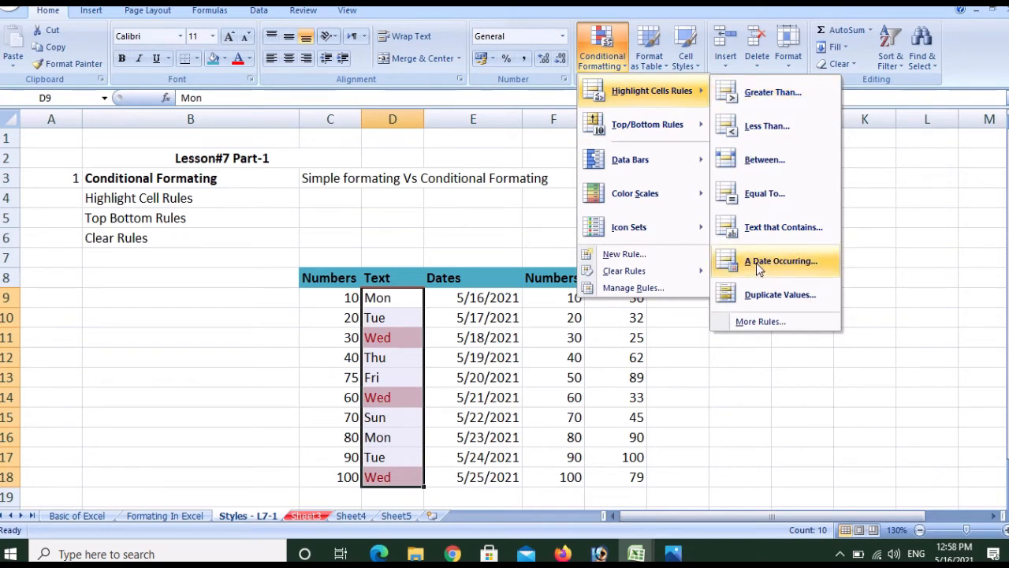
{"action": "mouse_move", "coordinate": [631, 271]}
{"action": "left_click", "coordinate": [470, 306]}
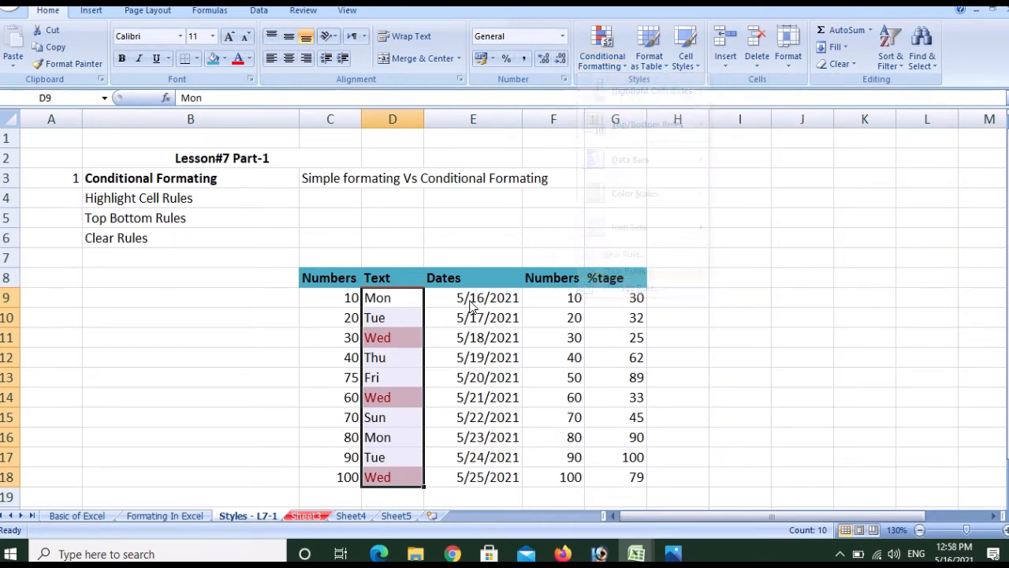
Preview an A Date Occurring highlight rule on the dates in E9:E18 for Next week and Tomorrow, and discard the rule
{"action": "left_click", "coordinate": [438, 301]}
{"action": "left_click_drag", "start_coordinate": [444, 301], "coordinate": [488, 481]}
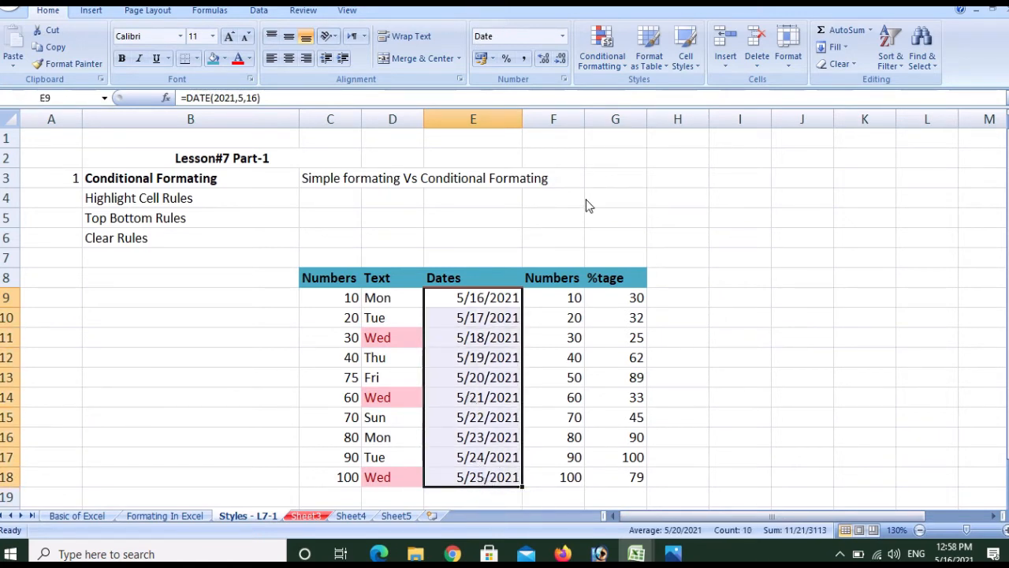
{"action": "left_click", "coordinate": [623, 70]}
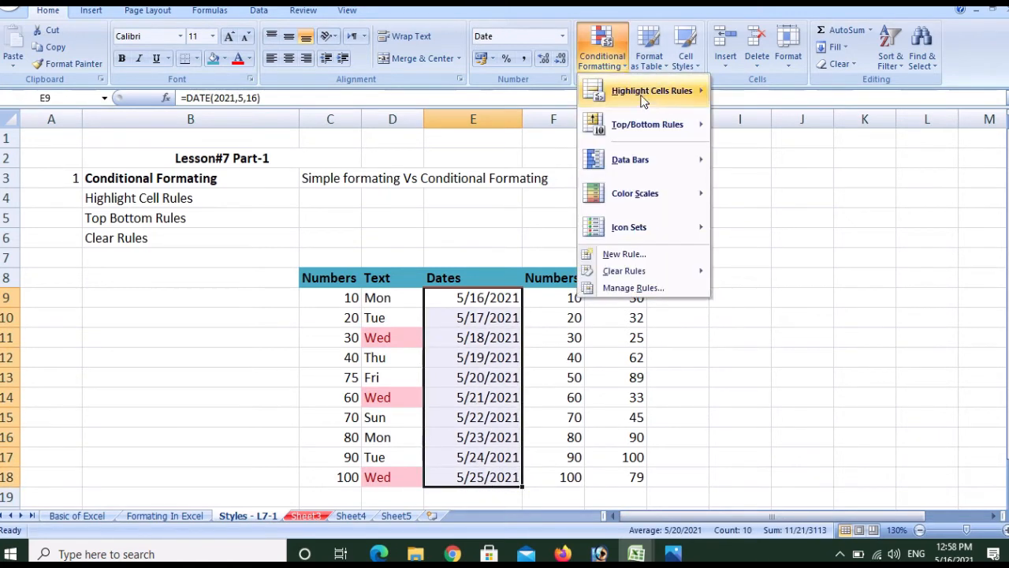
{"action": "mouse_move", "coordinate": [654, 103]}
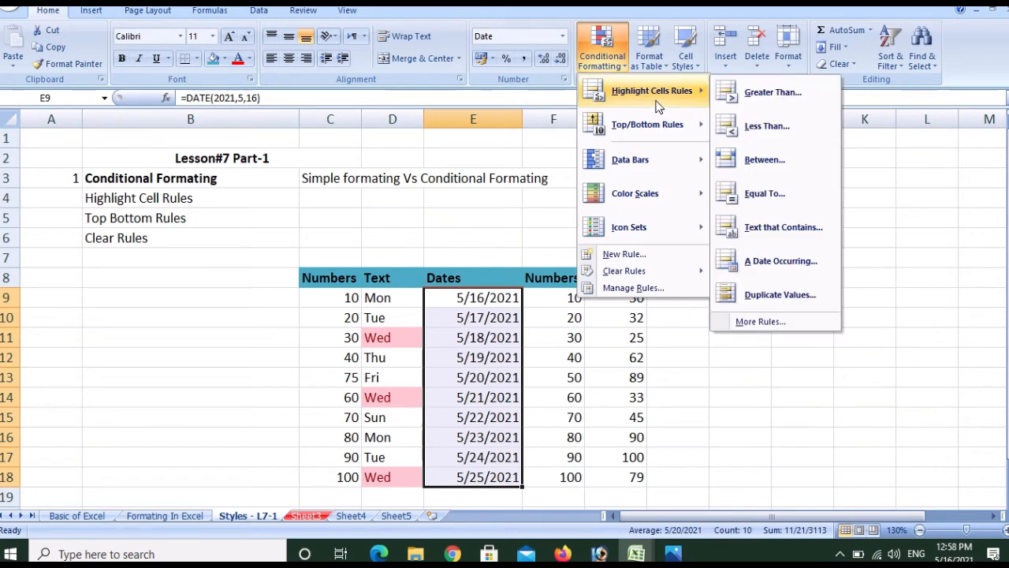
{"action": "left_click", "coordinate": [767, 263]}
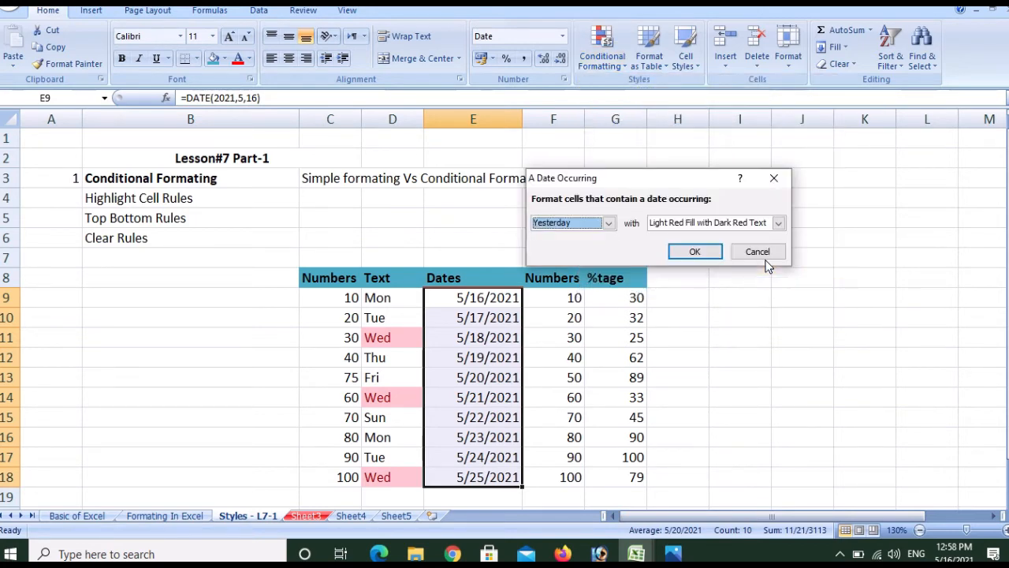
{"action": "left_click", "coordinate": [610, 225]}
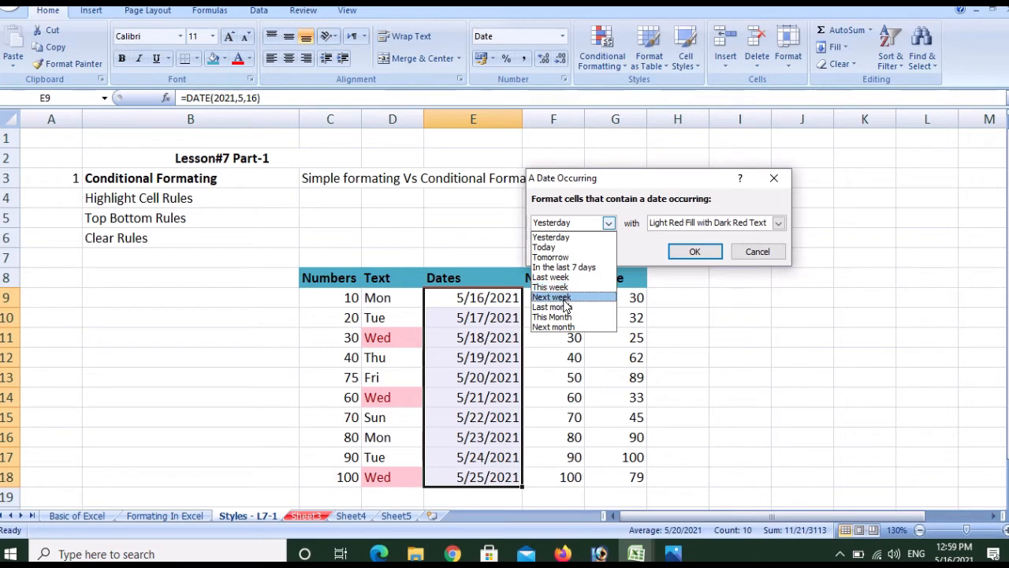
{"action": "left_click", "coordinate": [565, 300]}
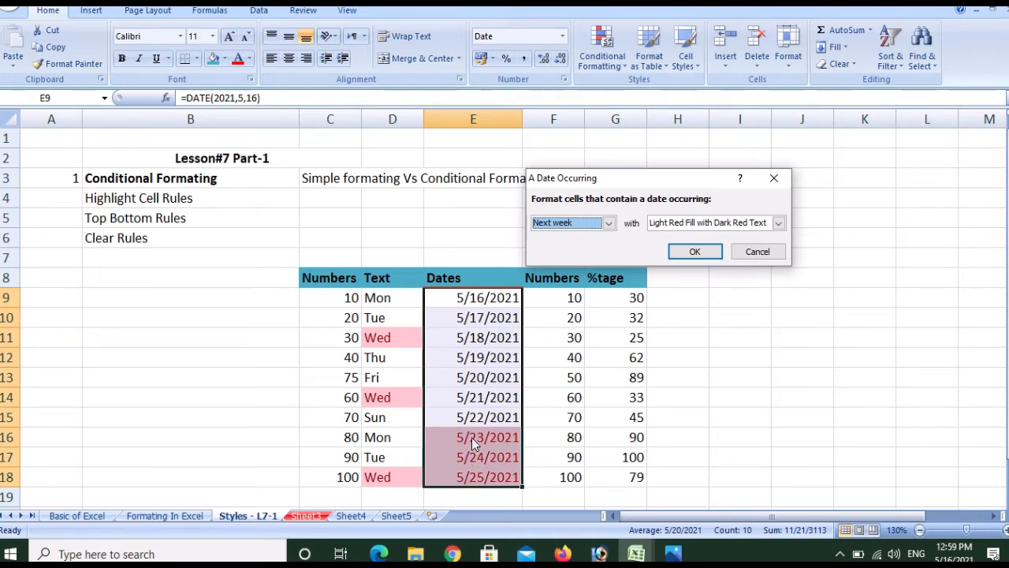
{"action": "left_click", "coordinate": [609, 222]}
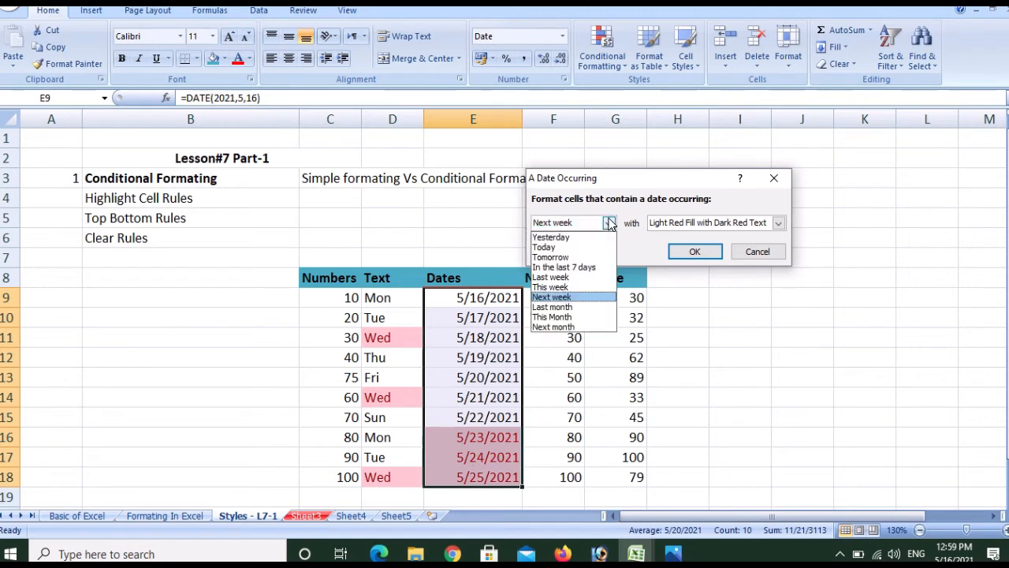
{"action": "left_click", "coordinate": [564, 257]}
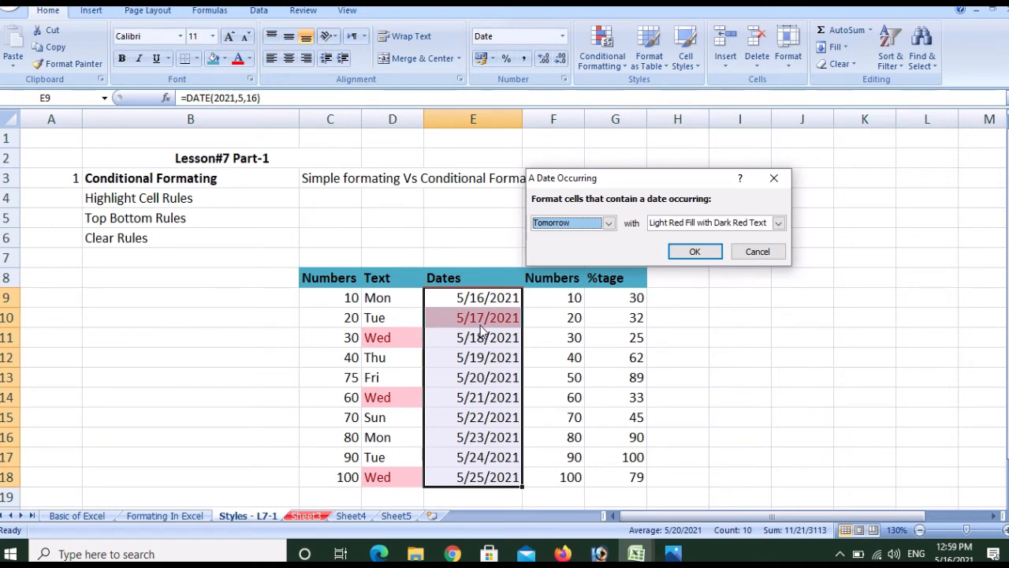
{"action": "left_click", "coordinate": [766, 255]}
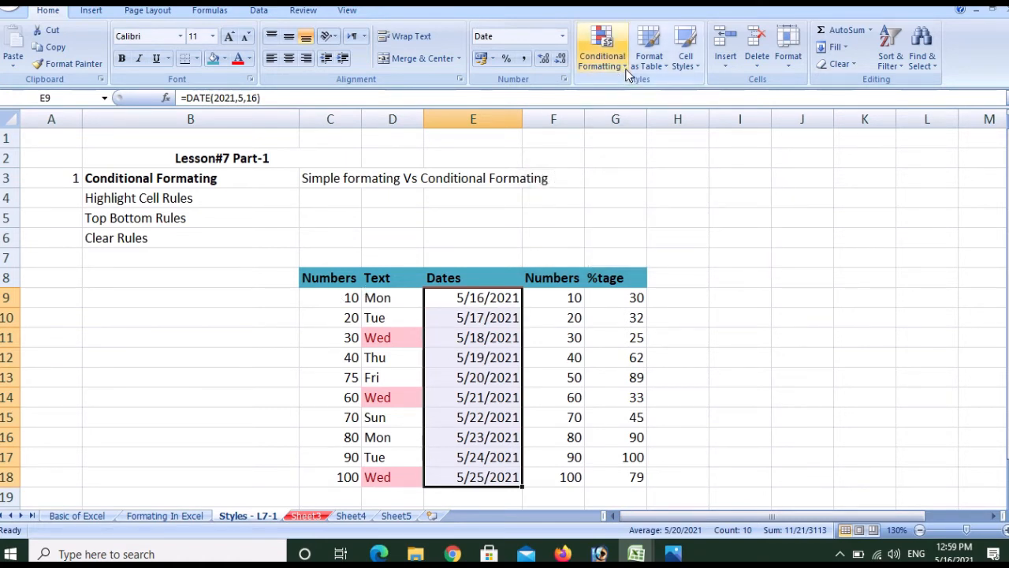
Clear the conditional formatting rules from the entire sheet
{"action": "left_click", "coordinate": [603, 49]}
{"action": "mouse_move", "coordinate": [647, 270]}
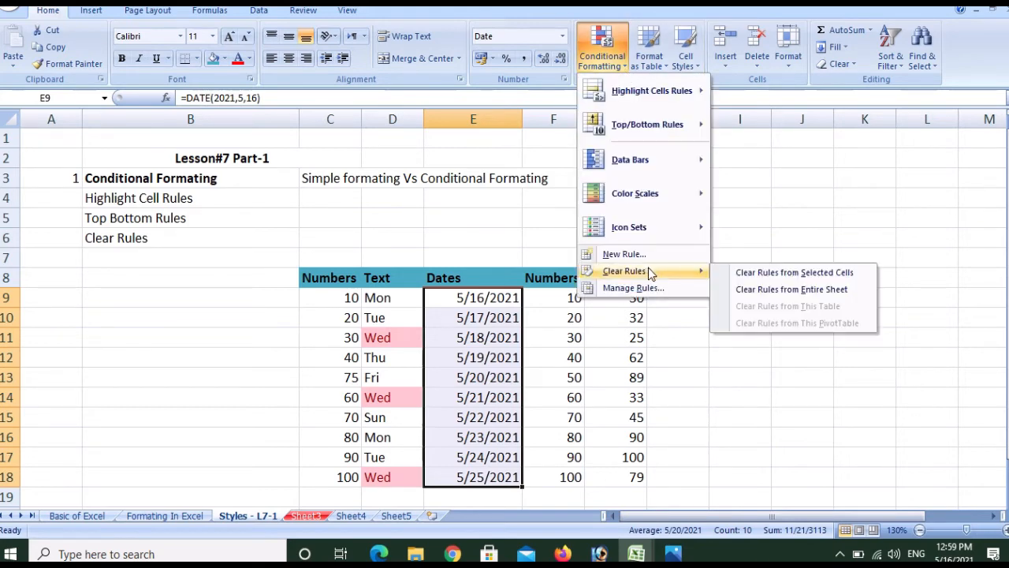
{"action": "left_click", "coordinate": [832, 289]}
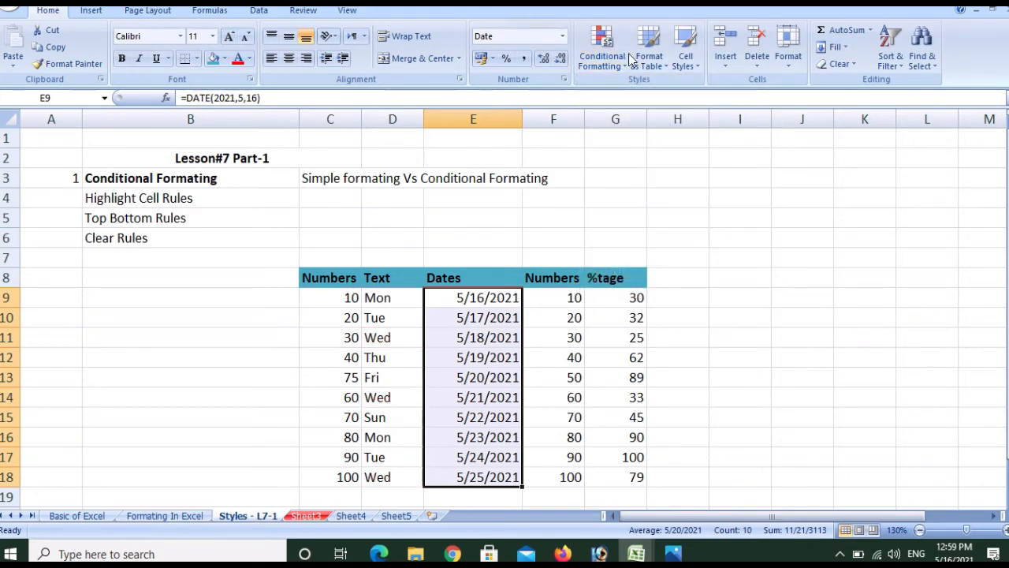
Preview a Duplicate Values highlight rule on the day names in D9:D18, with Duplicate as the value type
{"action": "left_click", "coordinate": [603, 47]}
{"action": "mouse_move", "coordinate": [650, 97]}
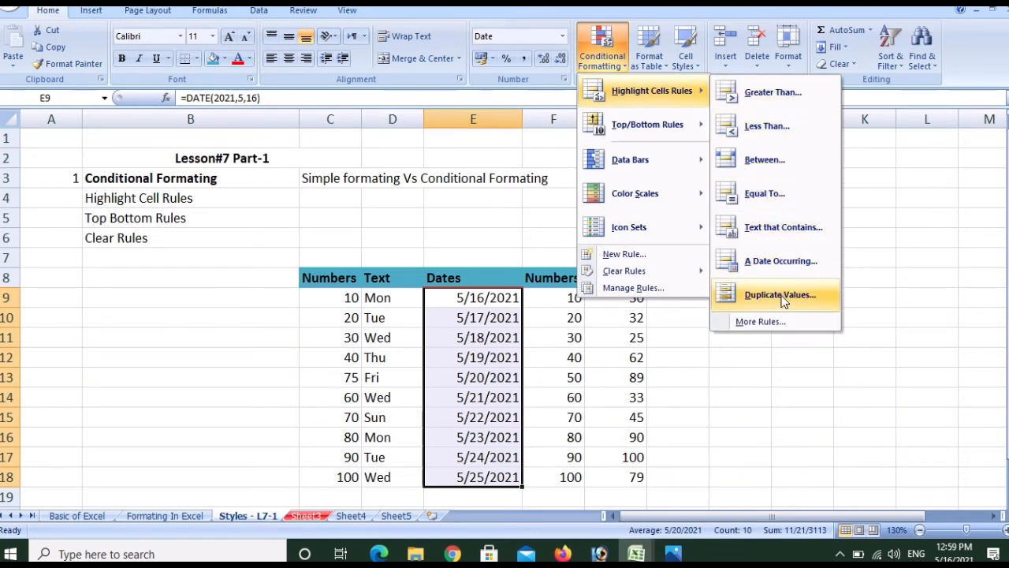
{"action": "left_click", "coordinate": [395, 326]}
{"action": "left_click", "coordinate": [390, 304]}
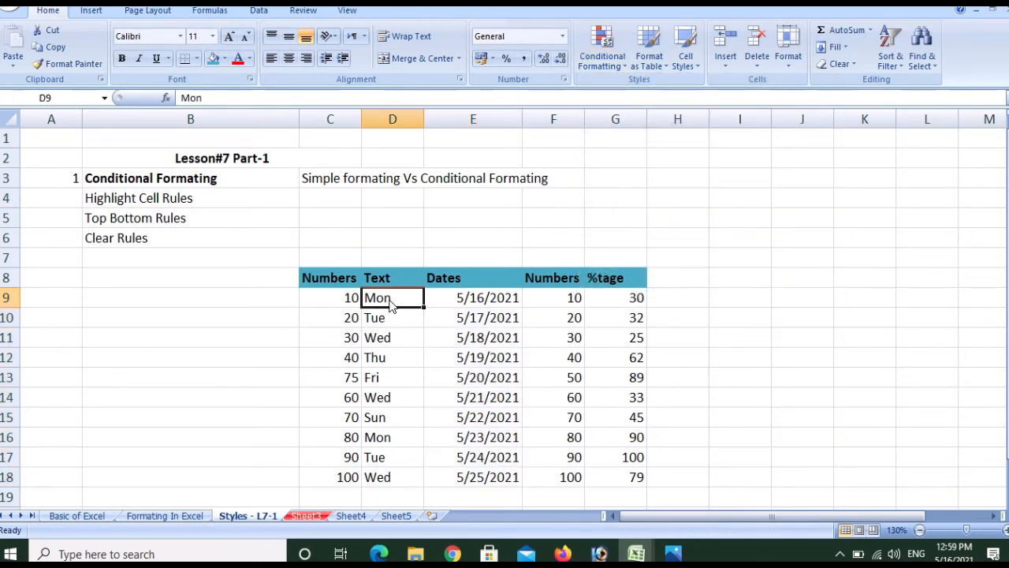
{"action": "left_click_drag", "start_coordinate": [390, 305], "coordinate": [397, 477]}
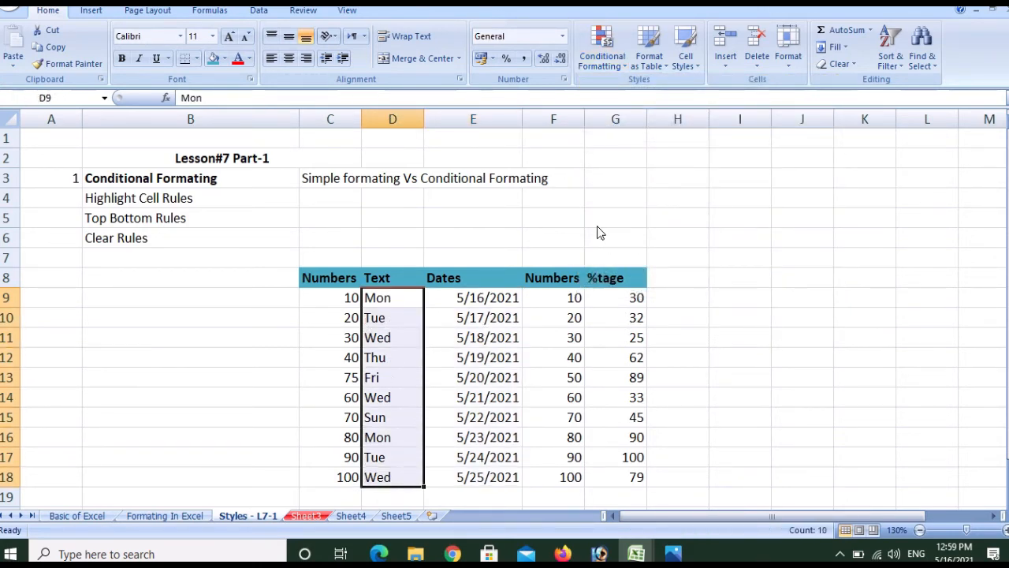
{"action": "left_click", "coordinate": [623, 70]}
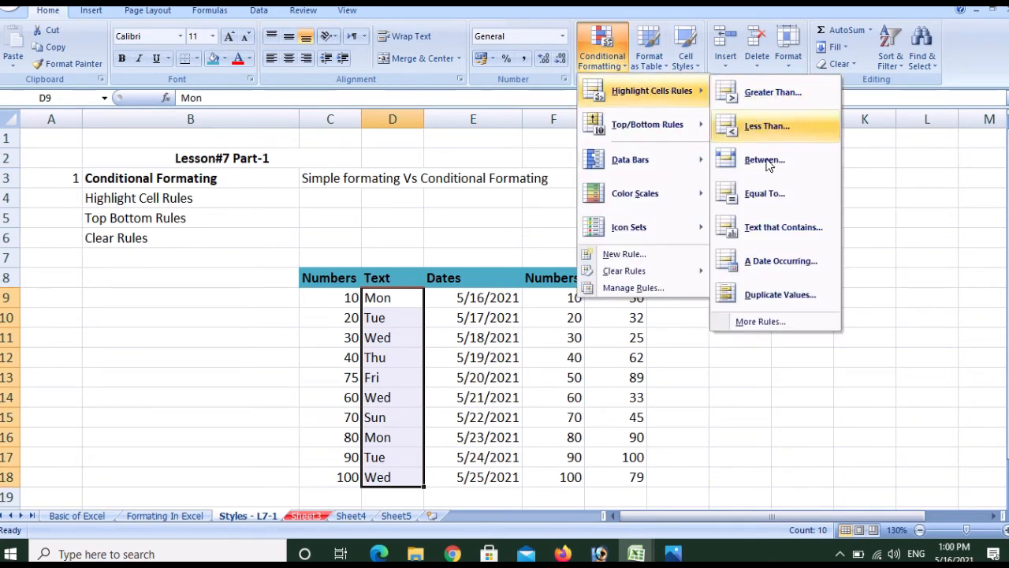
{"action": "left_click", "coordinate": [784, 296]}
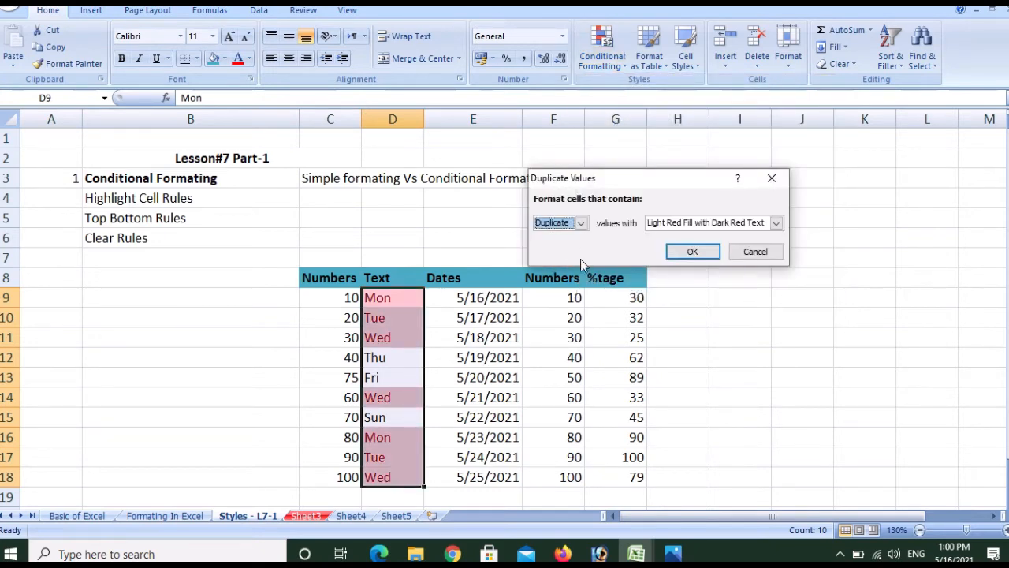
{"action": "left_click", "coordinate": [581, 224]}
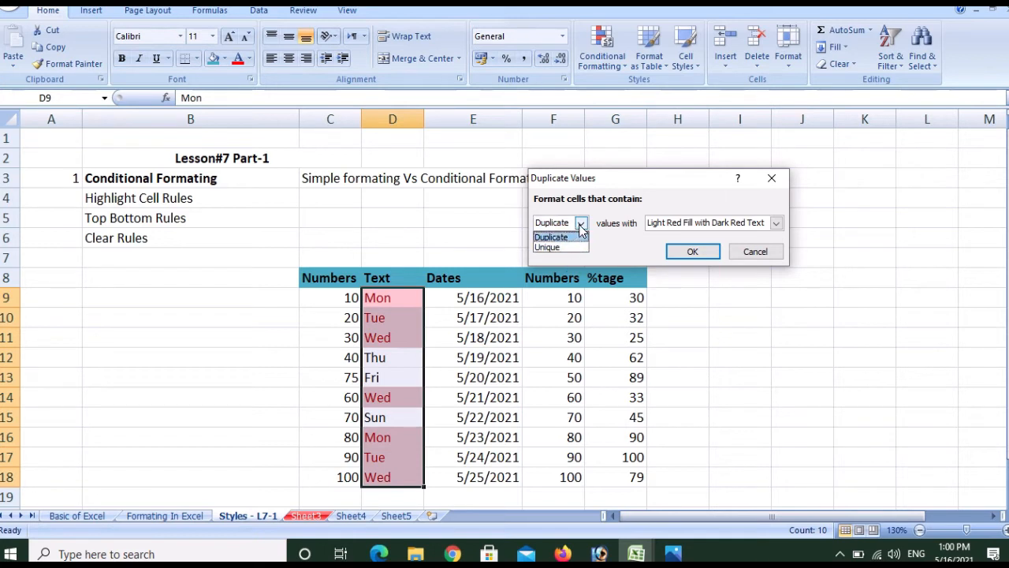
{"action": "left_click", "coordinate": [580, 236]}
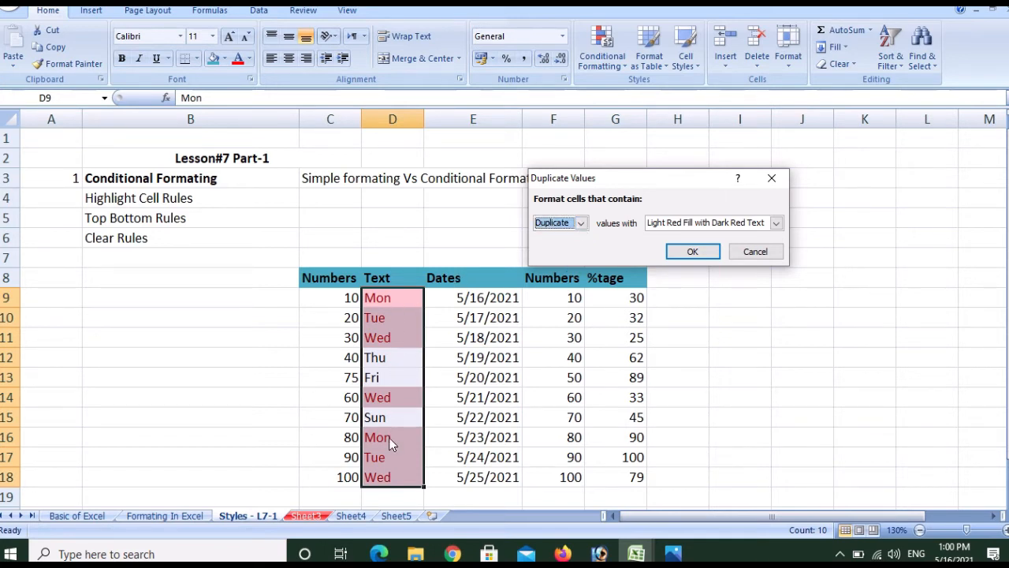
Switch the rule preview for D9:D18 to Unique values, and discard the rule
{"action": "left_click", "coordinate": [581, 223]}
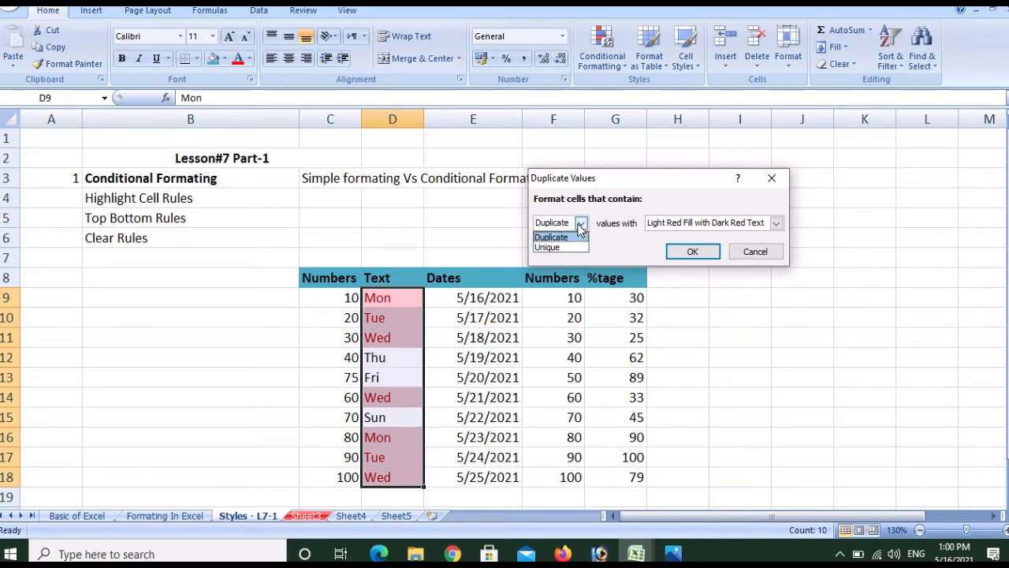
{"action": "left_click", "coordinate": [553, 247]}
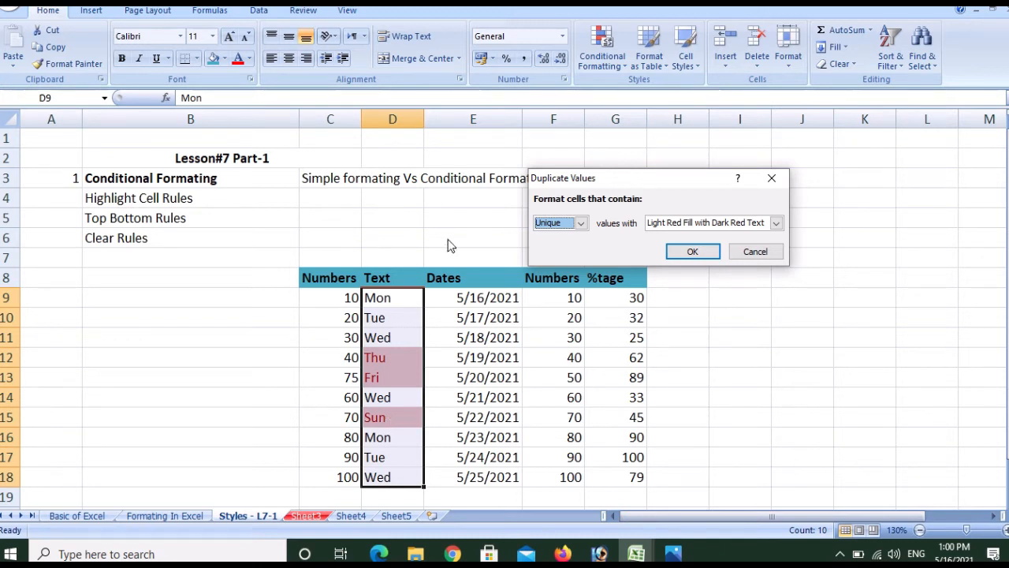
{"action": "left_click", "coordinate": [582, 223]}
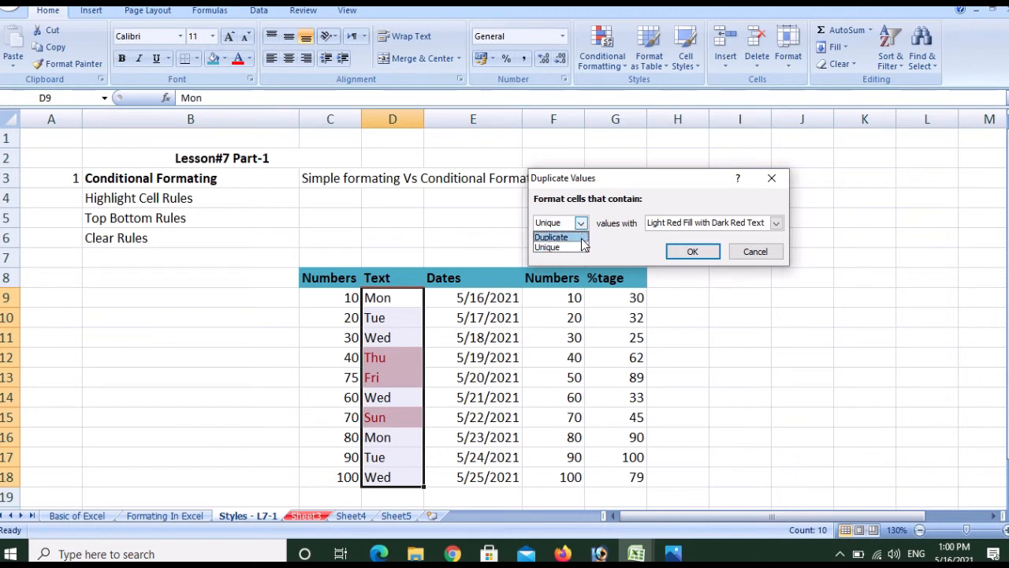
{"action": "left_click", "coordinate": [581, 223]}
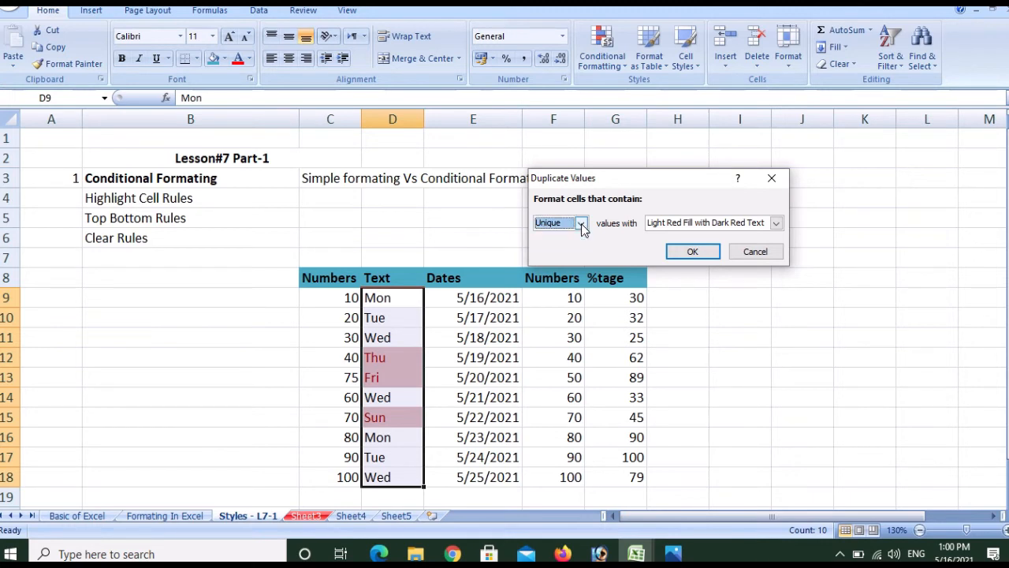
{"action": "left_click", "coordinate": [750, 254]}
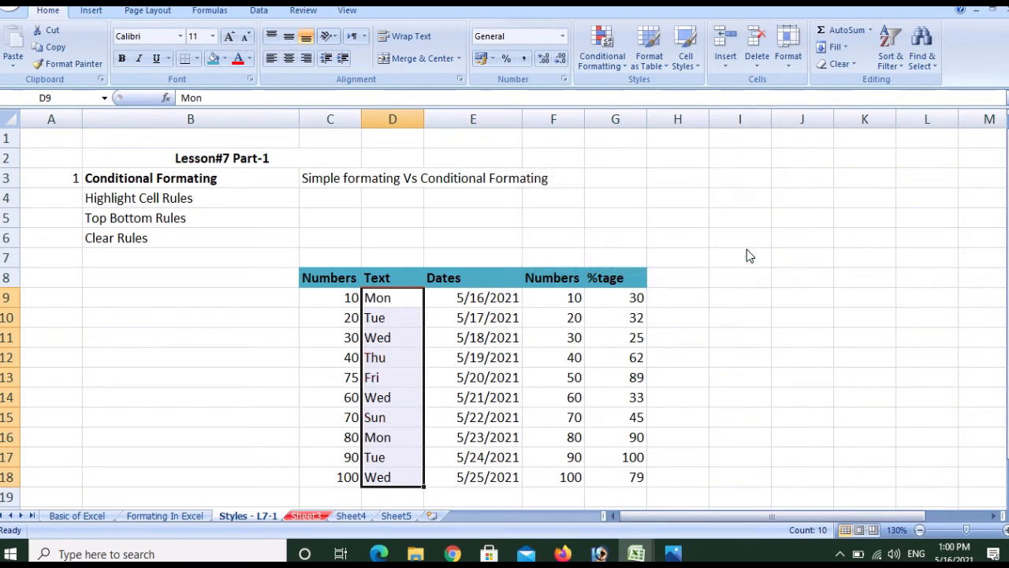
Examine the comparison operators offered for cell values in a new custom highlight rule, and discard the rule
{"action": "left_click", "coordinate": [625, 68]}
{"action": "mouse_move", "coordinate": [691, 102]}
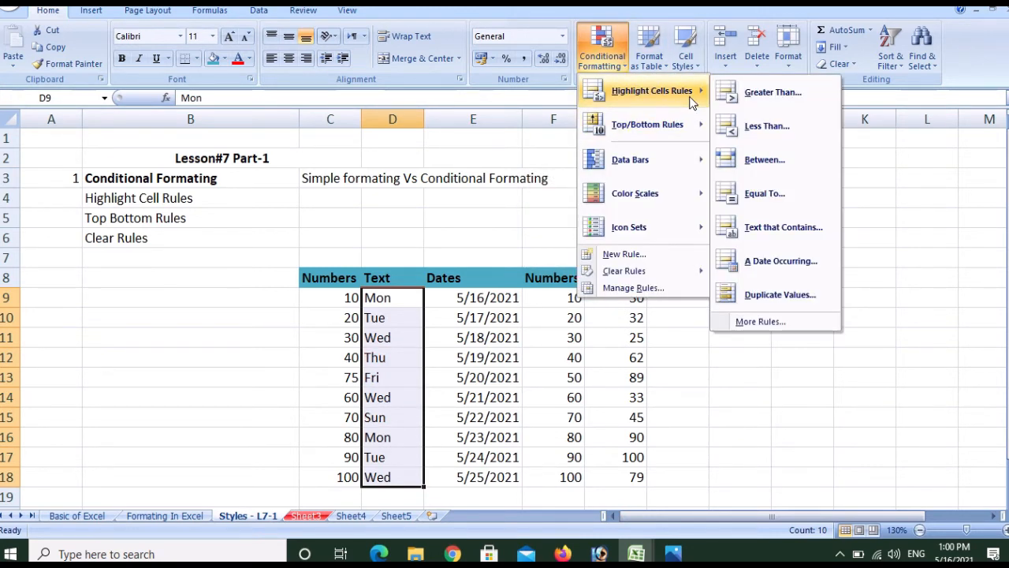
{"action": "left_click", "coordinate": [761, 322]}
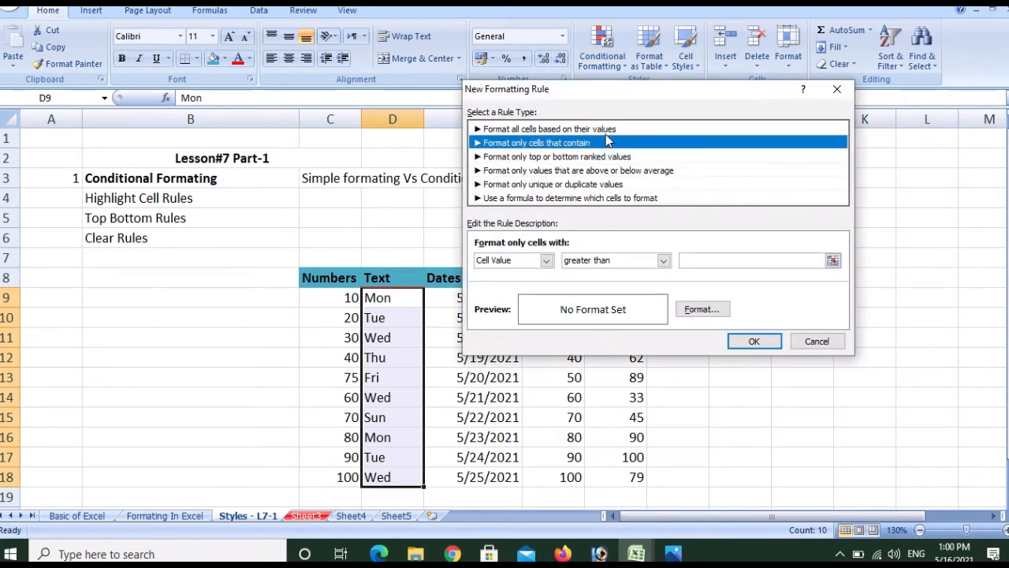
{"action": "left_click", "coordinate": [663, 263]}
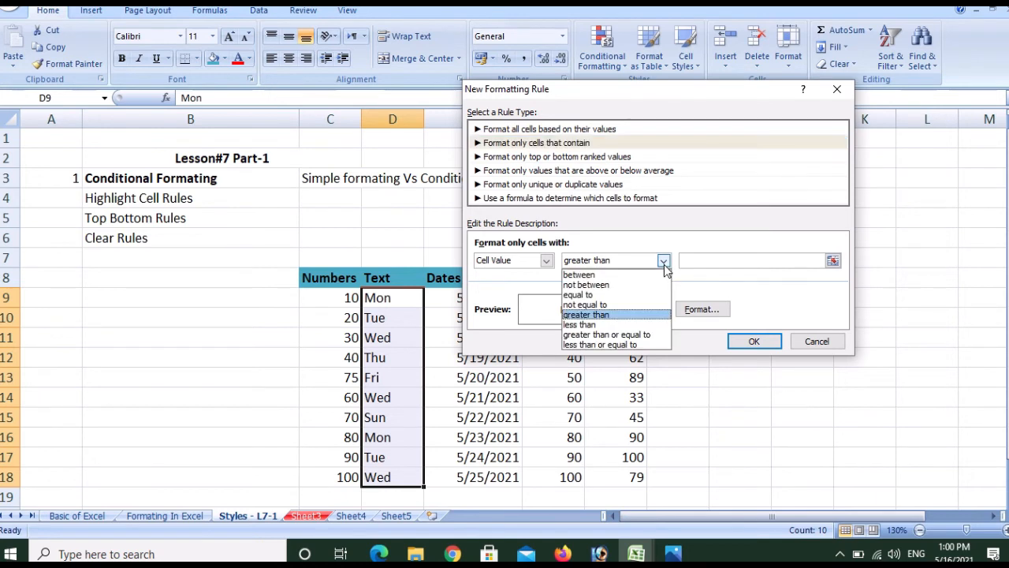
{"action": "left_click", "coordinate": [674, 246]}
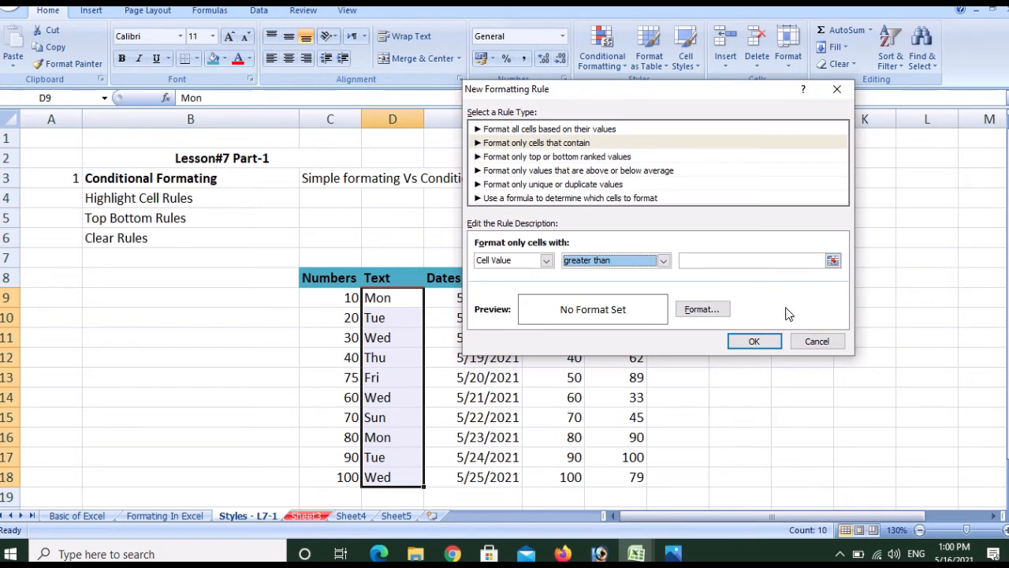
{"action": "left_click", "coordinate": [816, 341]}
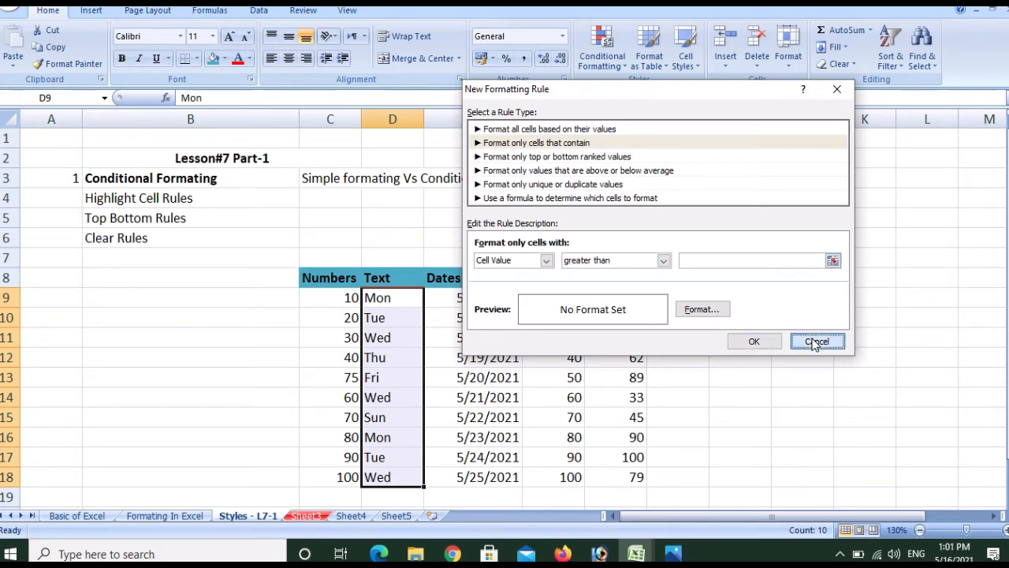
Preview a Top 10 Items rule on the numbers in F9:F18, with the rank count set to 5, and discard the rule
{"action": "left_click", "coordinate": [623, 70]}
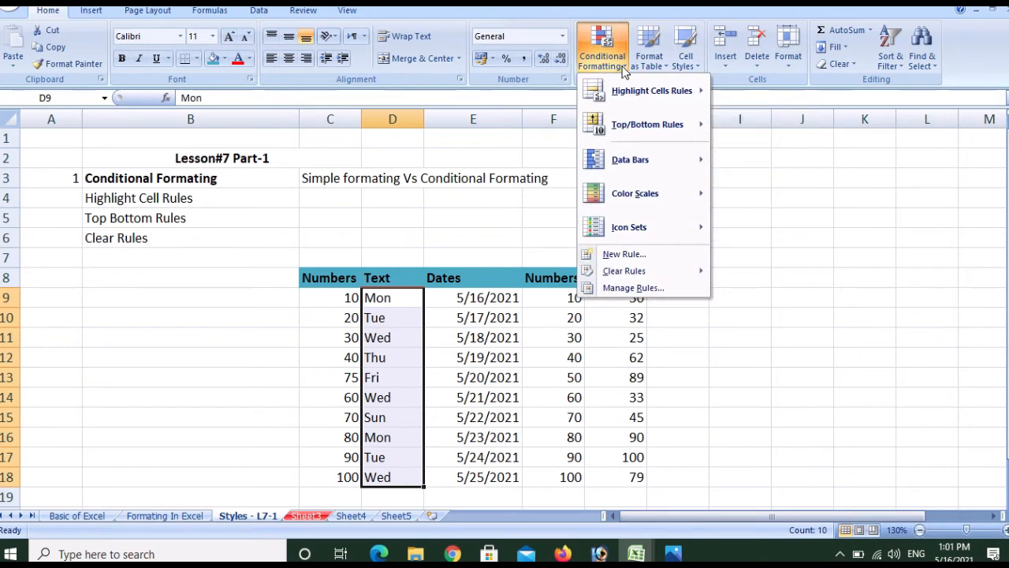
{"action": "mouse_move", "coordinate": [657, 126]}
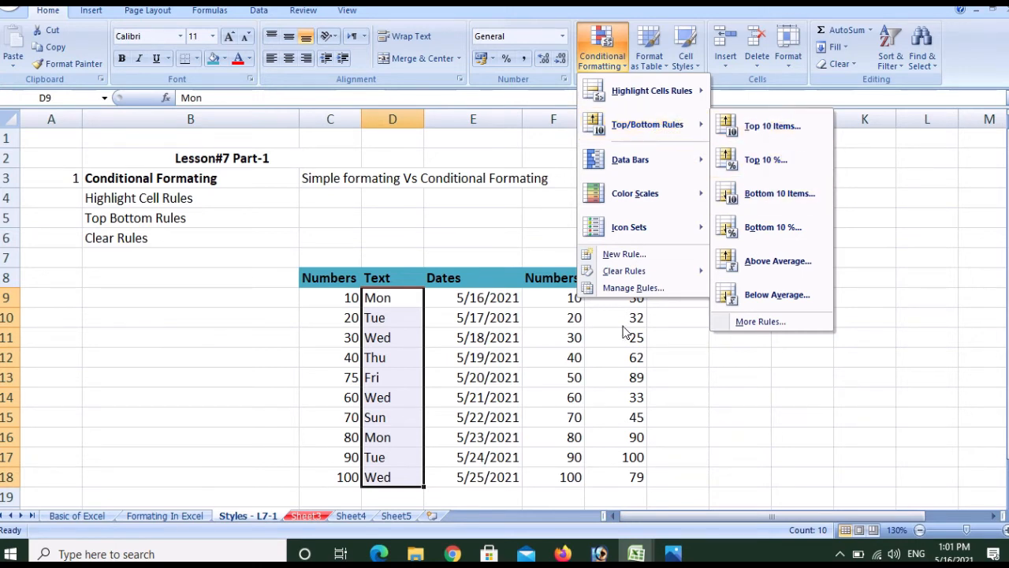
{"action": "left_click", "coordinate": [576, 319]}
{"action": "left_click", "coordinate": [560, 300]}
{"action": "left_click_drag", "start_coordinate": [560, 300], "coordinate": [578, 487]}
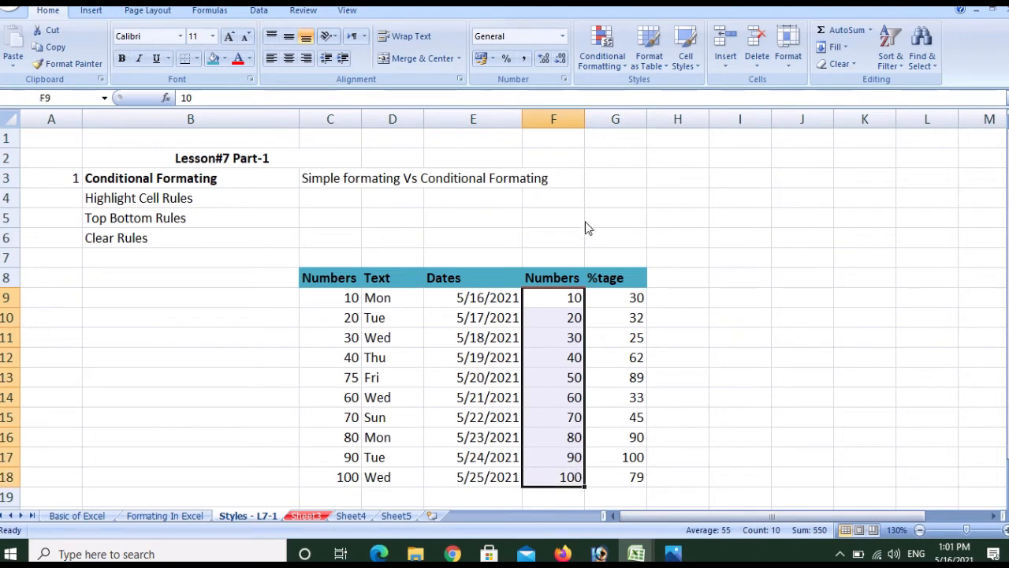
{"action": "left_click", "coordinate": [625, 71]}
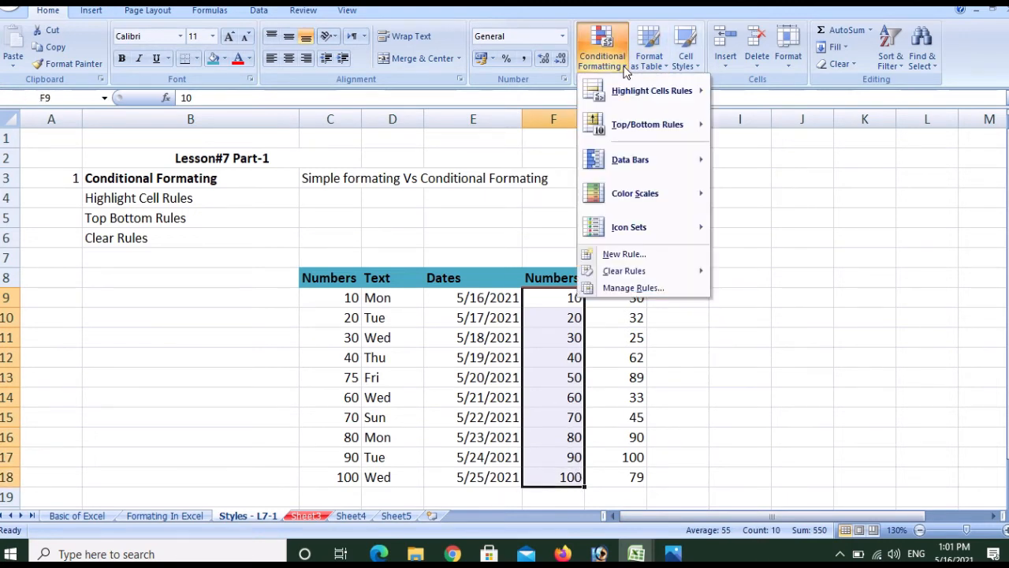
{"action": "mouse_move", "coordinate": [646, 124]}
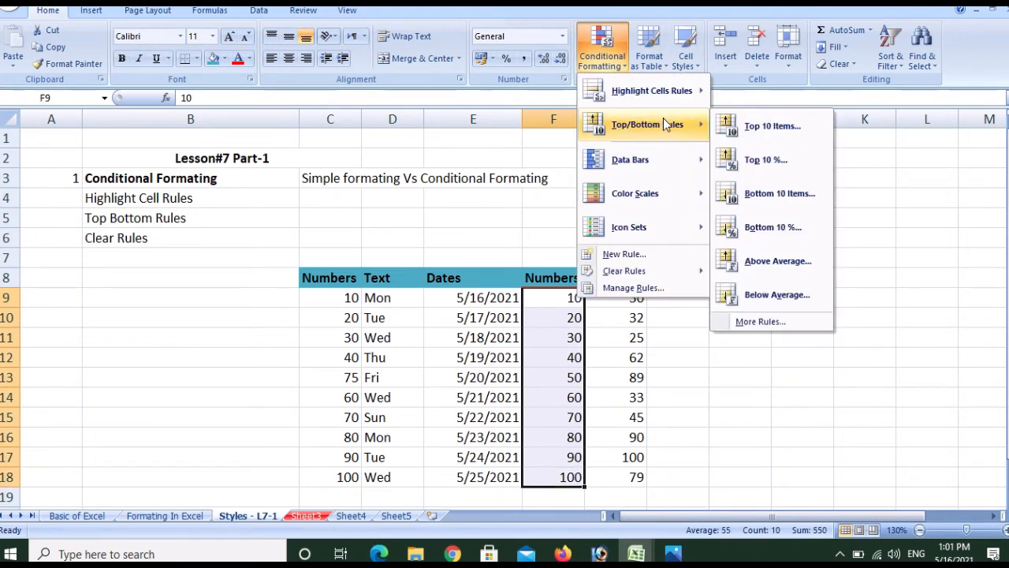
{"action": "left_click", "coordinate": [762, 125]}
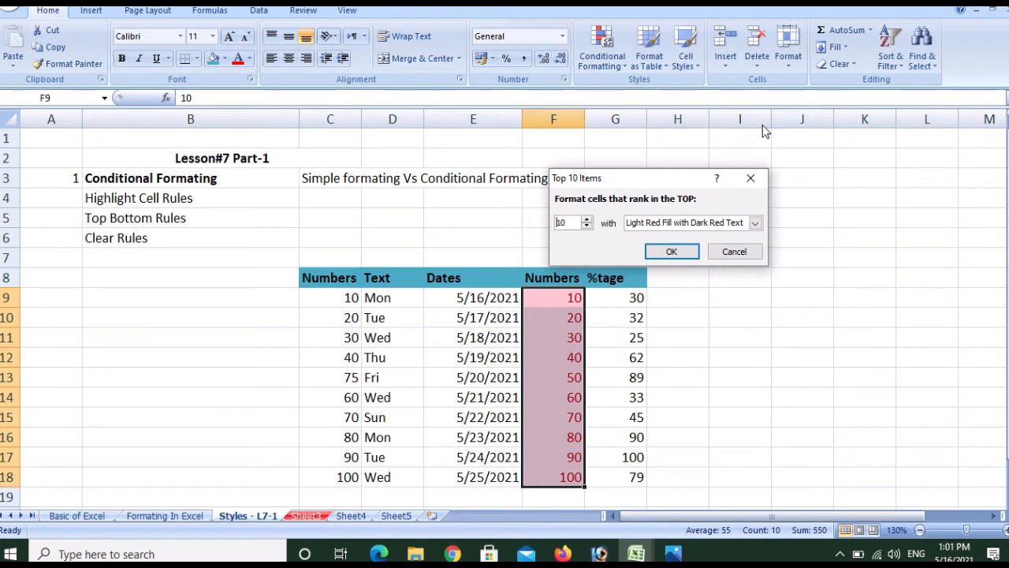
{"action": "left_click", "coordinate": [586, 226]}
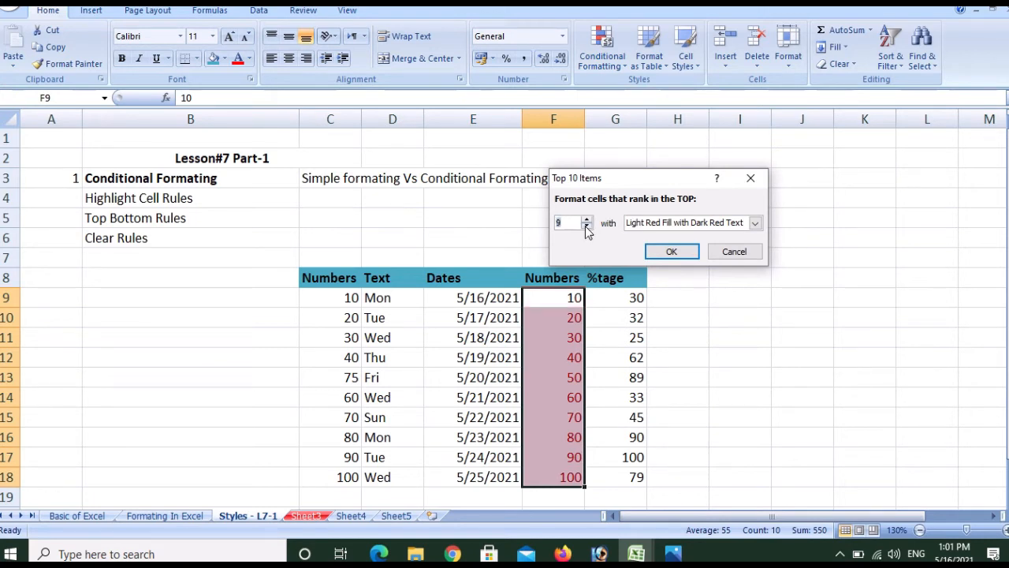
{"action": "left_click", "coordinate": [586, 226]}
{"action": "left_click", "coordinate": [586, 225]}
{"action": "left_click", "coordinate": [586, 225]}
{"action": "left_click", "coordinate": [585, 226]}
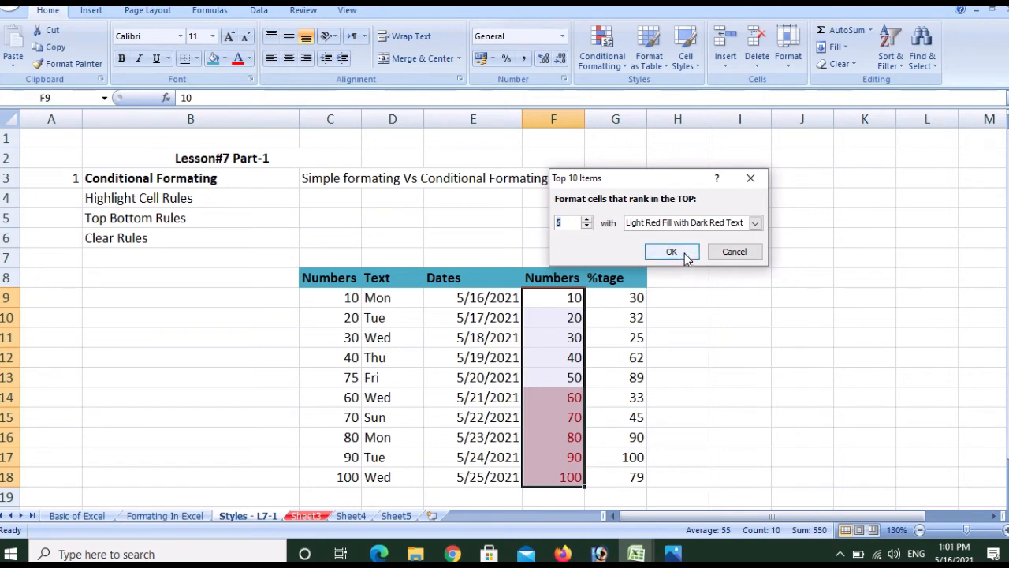
{"action": "left_click", "coordinate": [726, 251]}
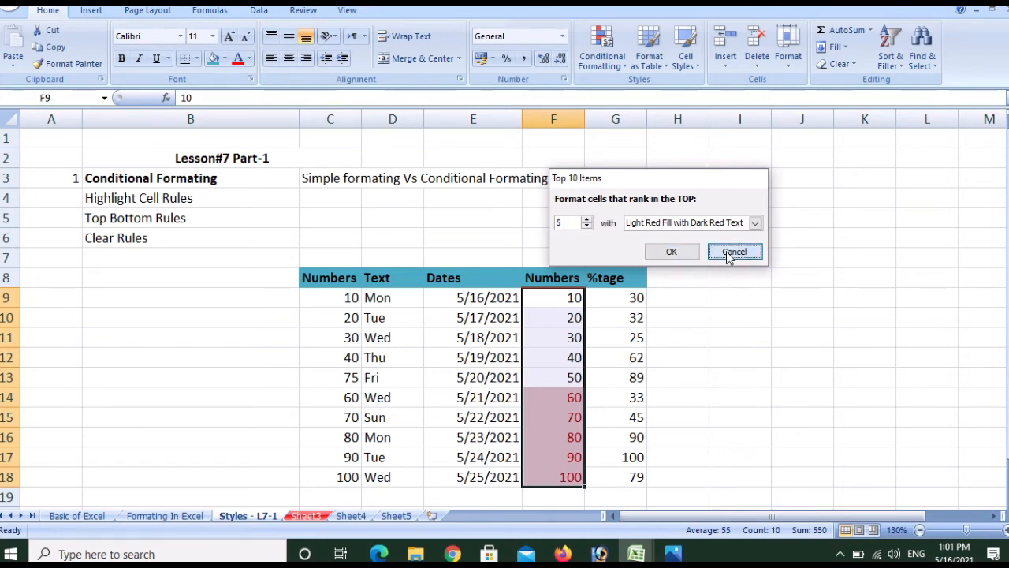
Preview a Bottom 10 Items rule on F9:F18, with the rank count set to 3, and discard the rule
{"action": "left_click", "coordinate": [625, 72]}
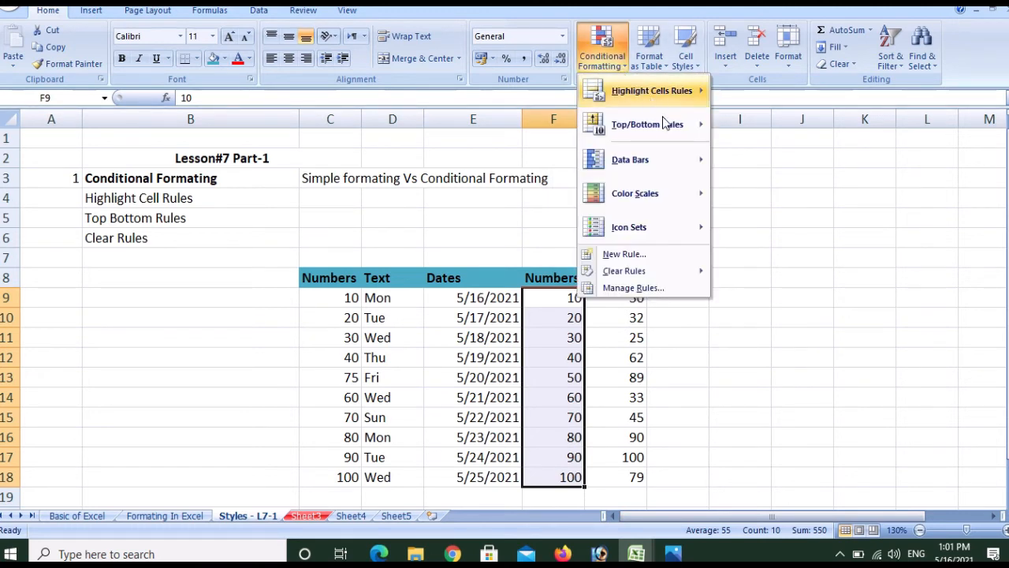
{"action": "mouse_move", "coordinate": [668, 119]}
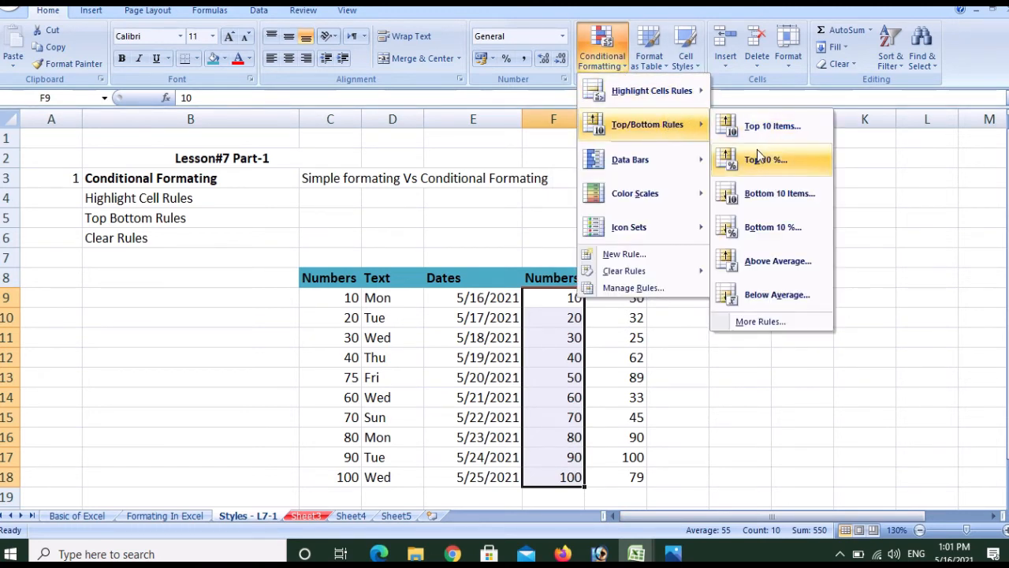
{"action": "left_click", "coordinate": [774, 194]}
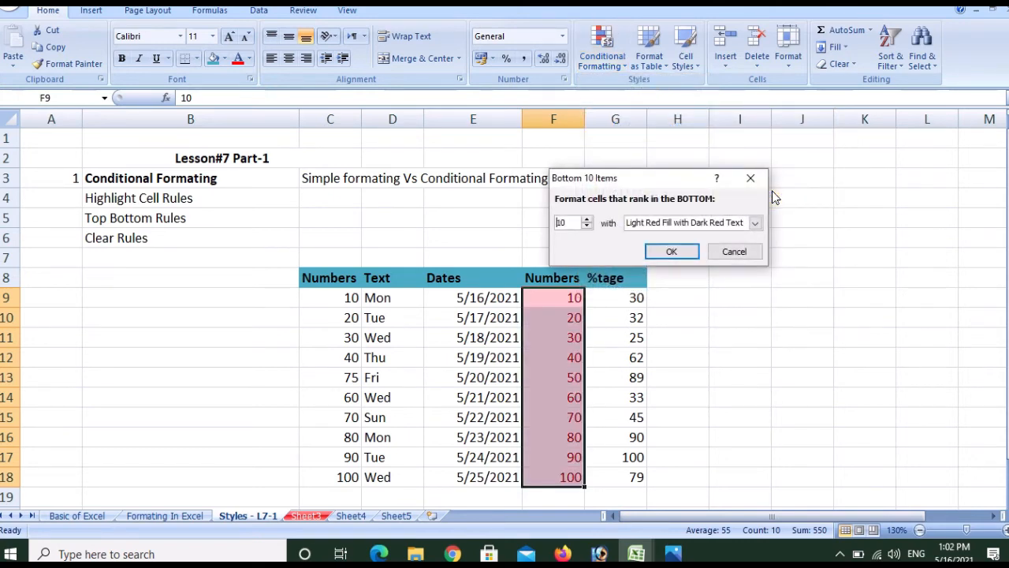
{"action": "left_click", "coordinate": [587, 227]}
{"action": "left_click", "coordinate": [586, 226]}
{"action": "left_click", "coordinate": [587, 226]}
{"action": "left_click", "coordinate": [587, 226]}
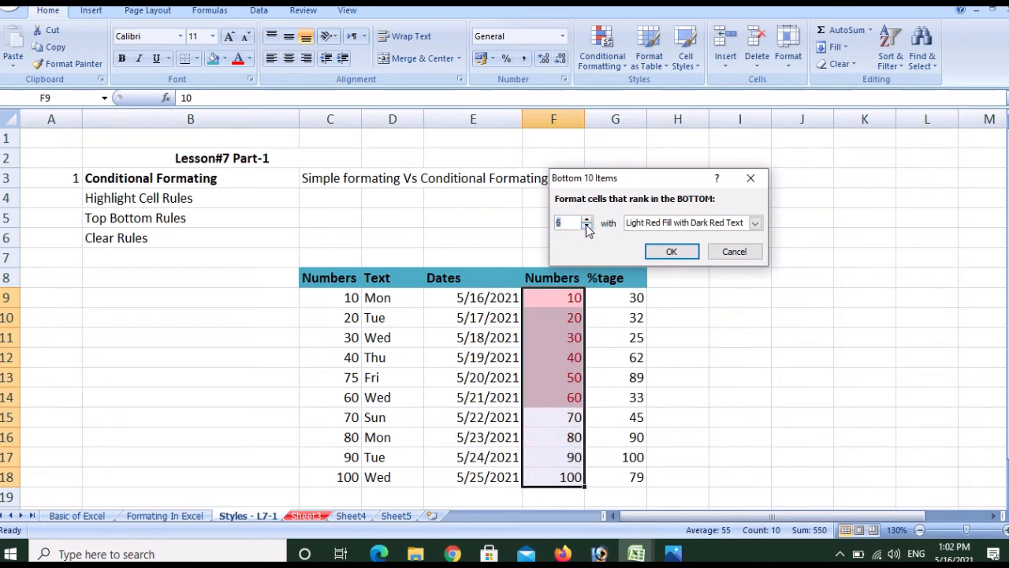
{"action": "left_click", "coordinate": [587, 226]}
{"action": "left_click", "coordinate": [586, 226]}
{"action": "left_click", "coordinate": [587, 226]}
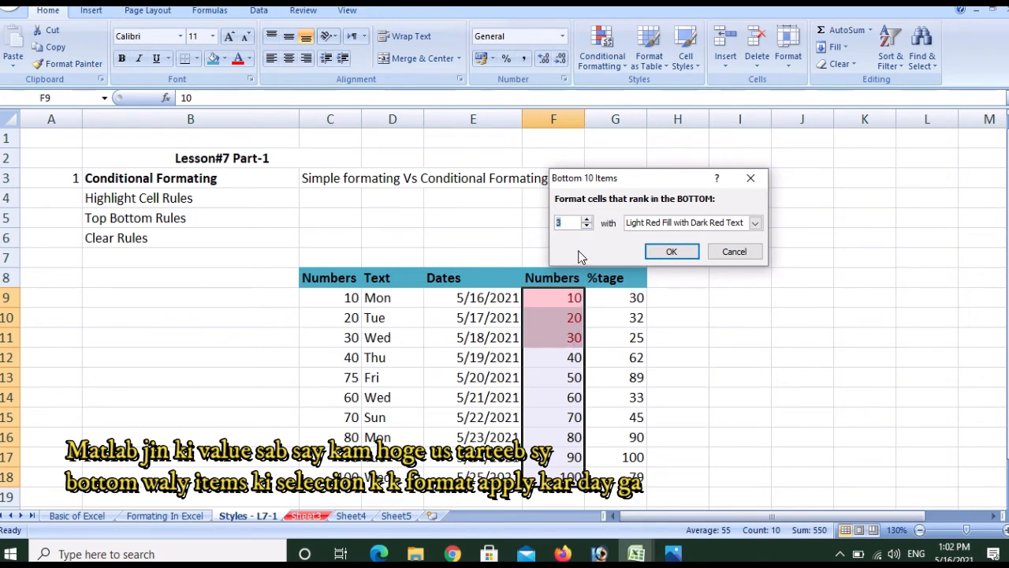
{"action": "left_click", "coordinate": [748, 253]}
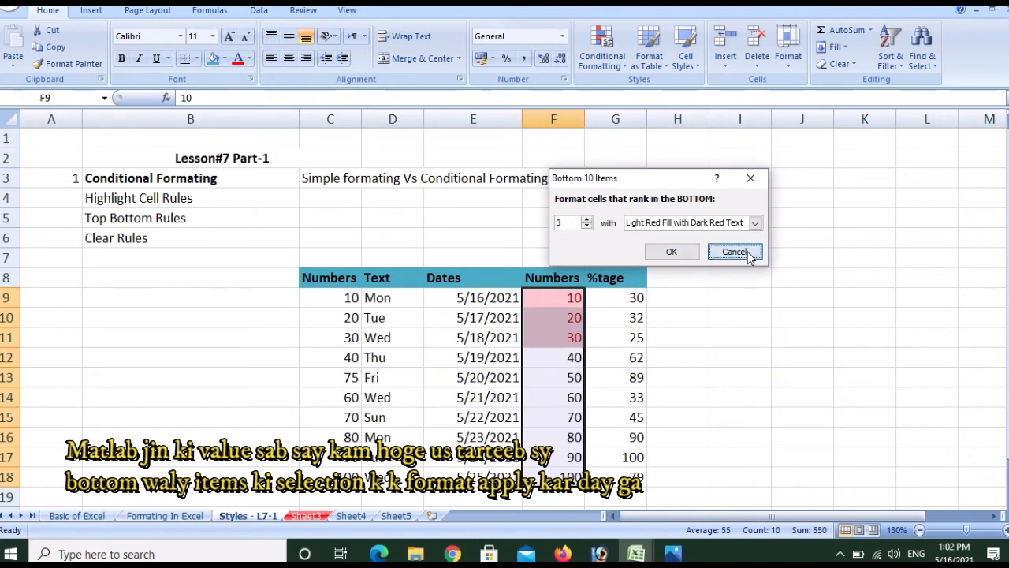
Preview a Top 10% rule on the %tage values in G9:G18 at 20% and 30%, and discard the rule
{"action": "left_click", "coordinate": [604, 49]}
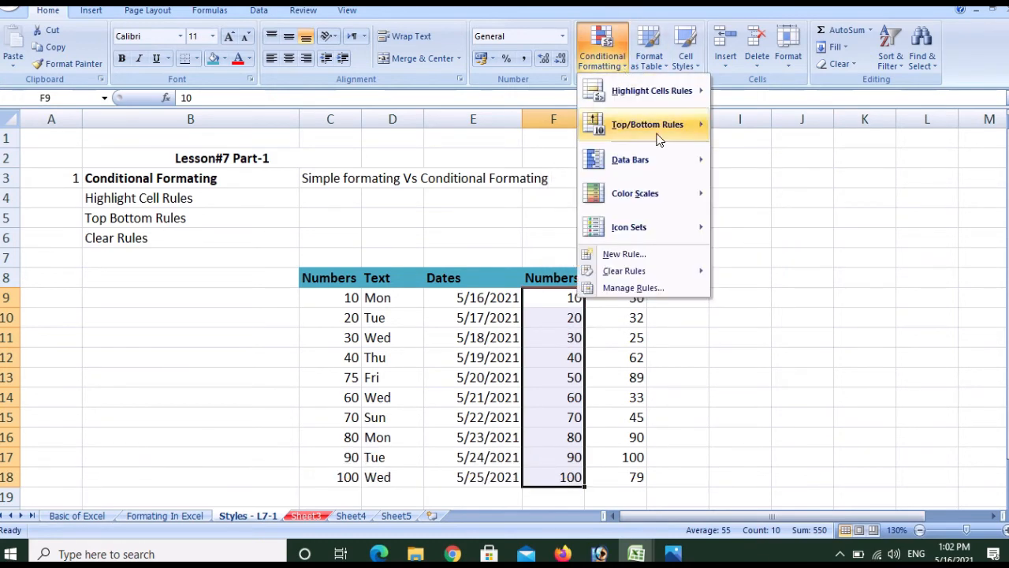
{"action": "mouse_move", "coordinate": [667, 131]}
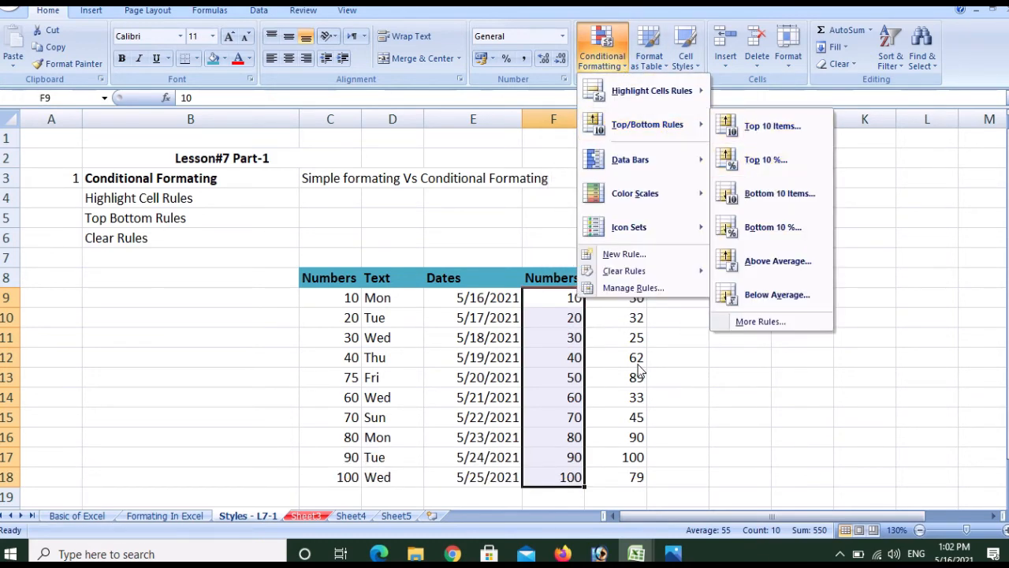
{"action": "left_click", "coordinate": [631, 293]}
{"action": "left_click", "coordinate": [625, 300]}
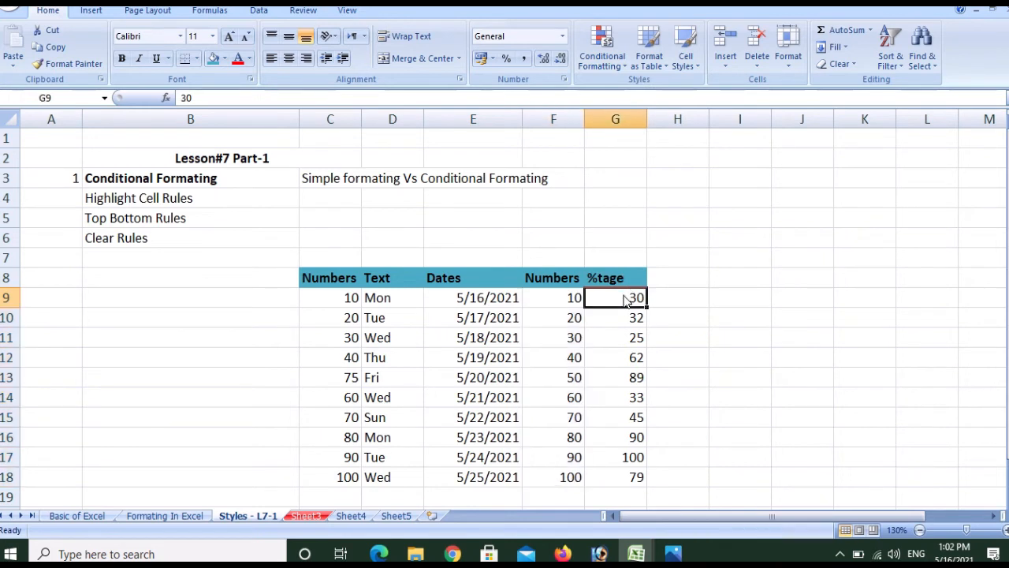
{"action": "mouse_move", "coordinate": [626, 299]}
{"action": "left_mouse_down"}
{"action": "mouse_move", "coordinate": [636, 374]}
{"action": "mouse_move", "coordinate": [629, 500]}
{"action": "mouse_move", "coordinate": [636, 478]}
{"action": "left_mouse_up"}
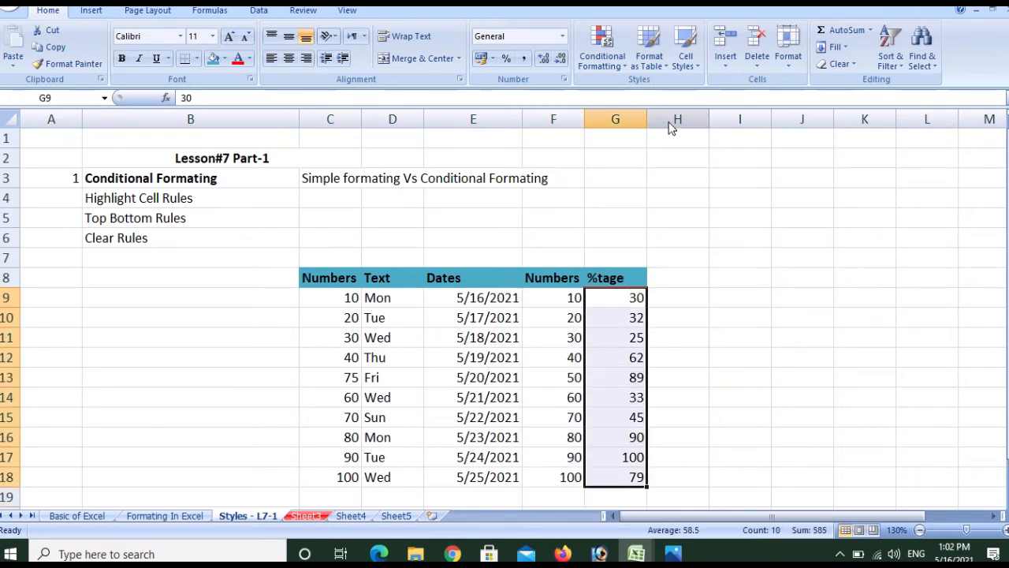
{"action": "left_click", "coordinate": [621, 69]}
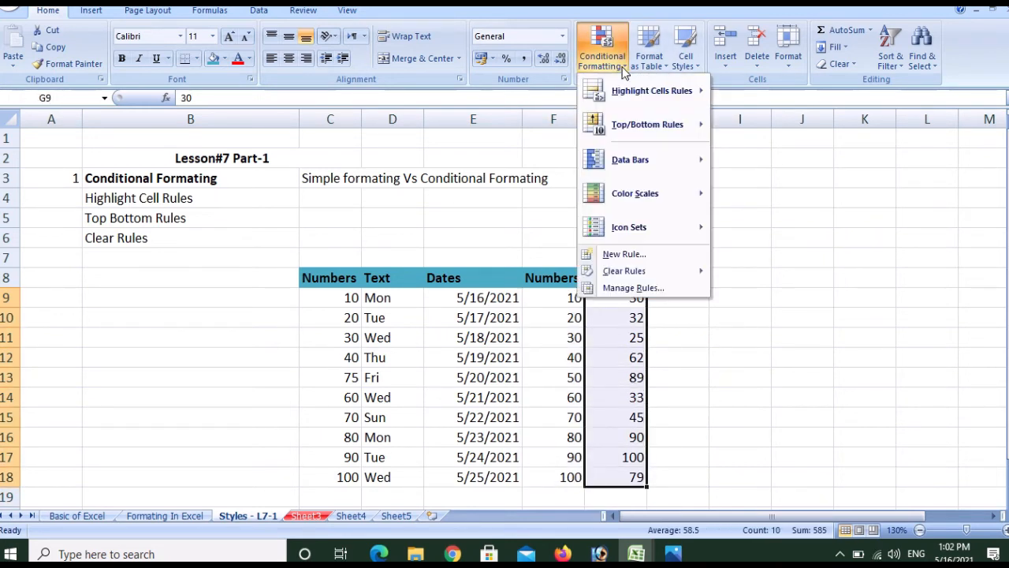
{"action": "mouse_move", "coordinate": [650, 120]}
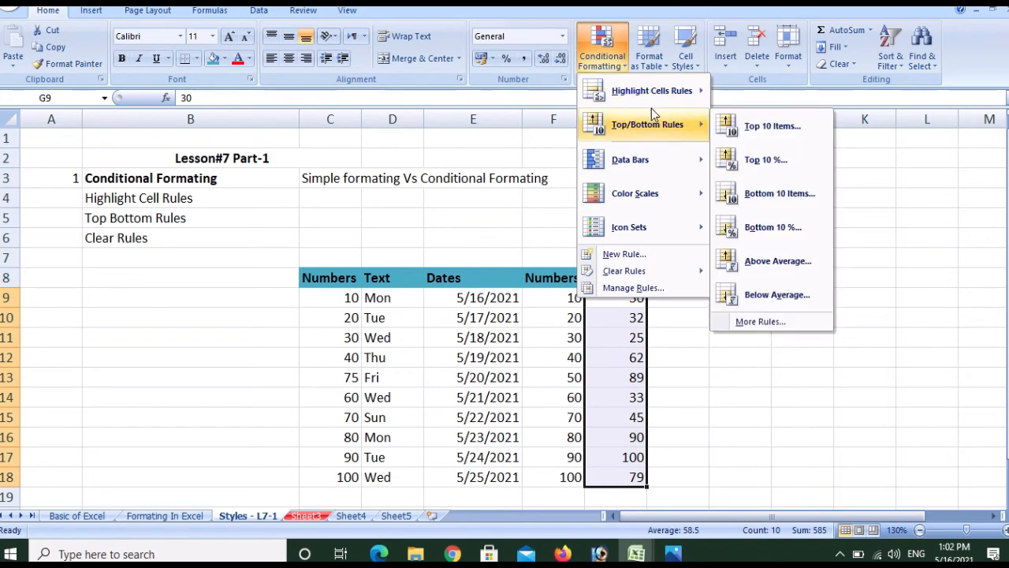
{"action": "left_click", "coordinate": [754, 161]}
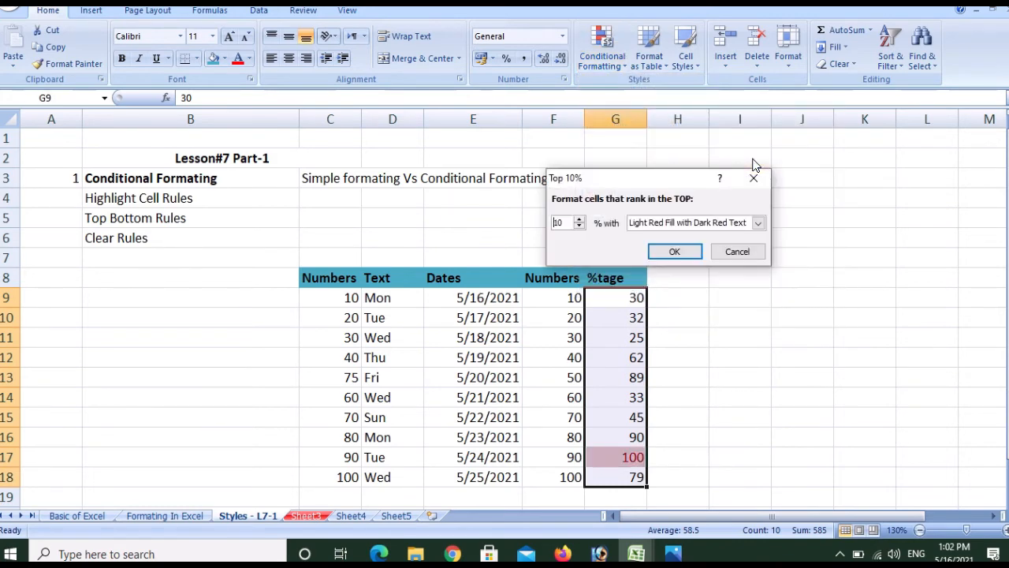
{"action": "left_click", "coordinate": [580, 220]}
{"action": "left_click", "coordinate": [580, 221]}
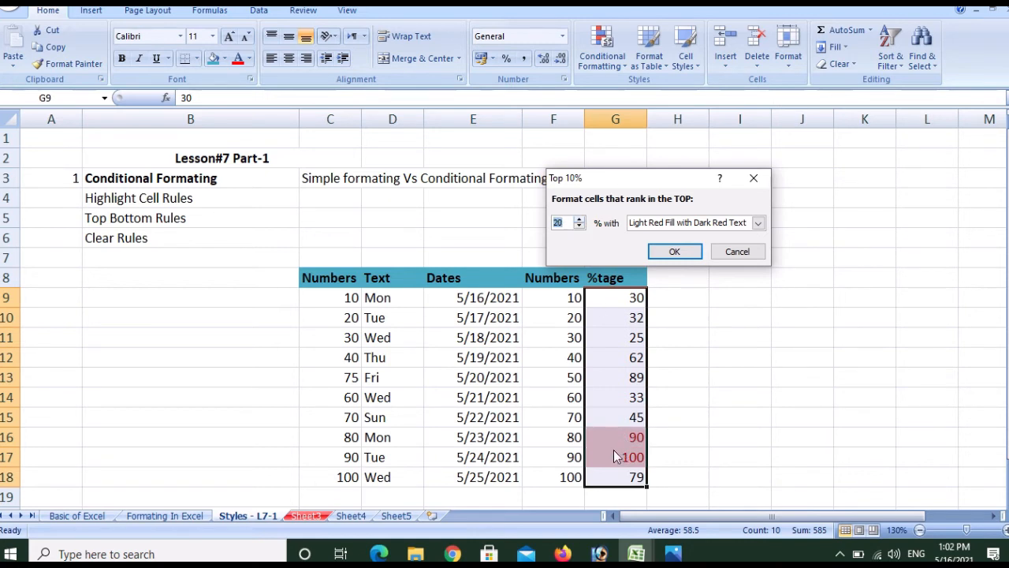
{"action": "left_click", "coordinate": [579, 221]}
{"action": "left_click", "coordinate": [579, 223]}
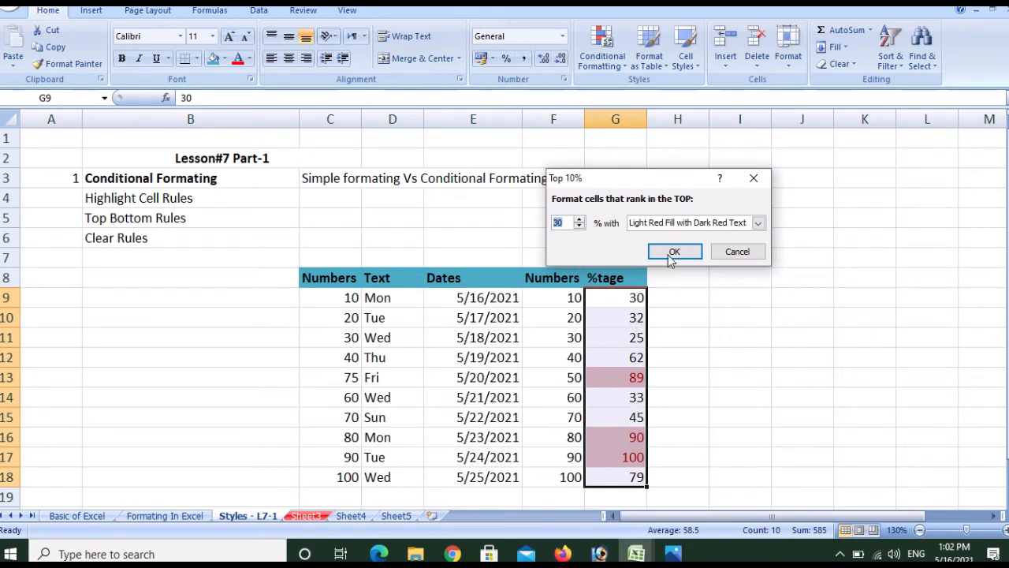
{"action": "left_click", "coordinate": [727, 256]}
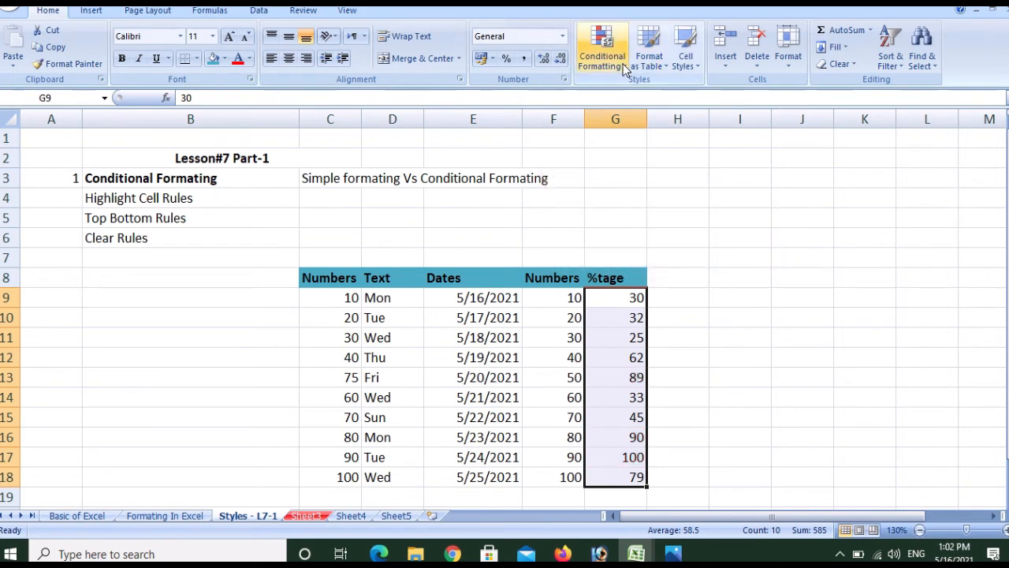
Apply a Bottom 10% rule to G9:G18, set to 40% with Light Red Fill with Dark Red Text
{"action": "left_click", "coordinate": [603, 51]}
{"action": "mouse_move", "coordinate": [680, 130]}
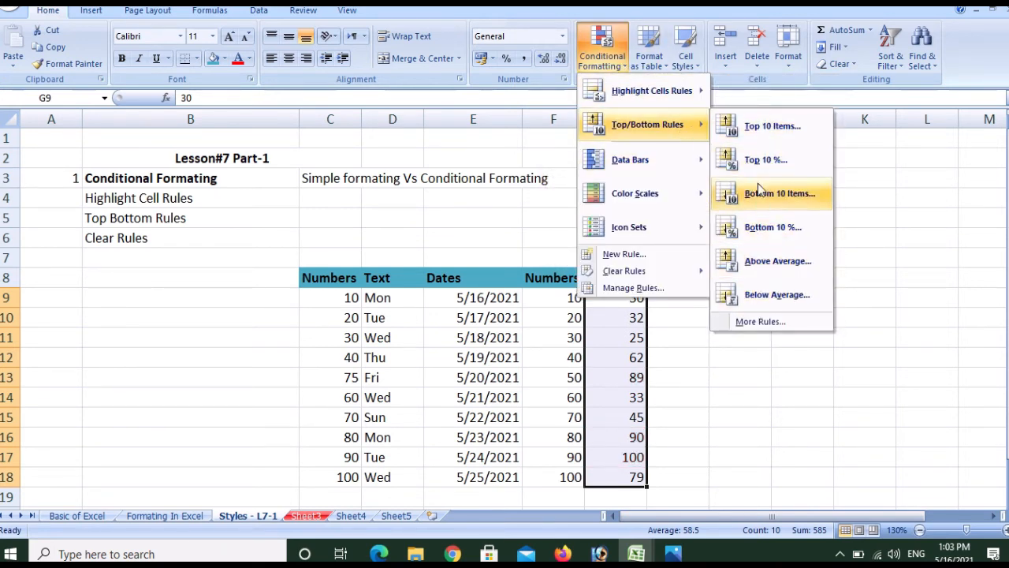
{"action": "left_click", "coordinate": [765, 236]}
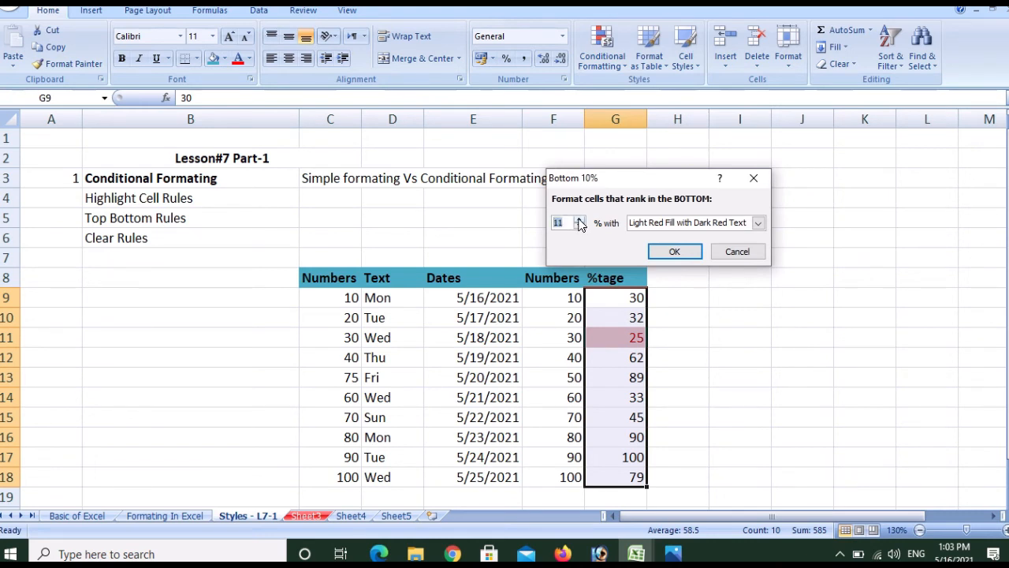
{"action": "left_click", "coordinate": [580, 220]}
{"action": "left_click", "coordinate": [579, 221]}
{"action": "left_click", "coordinate": [579, 222]}
{"action": "left_click", "coordinate": [580, 222]}
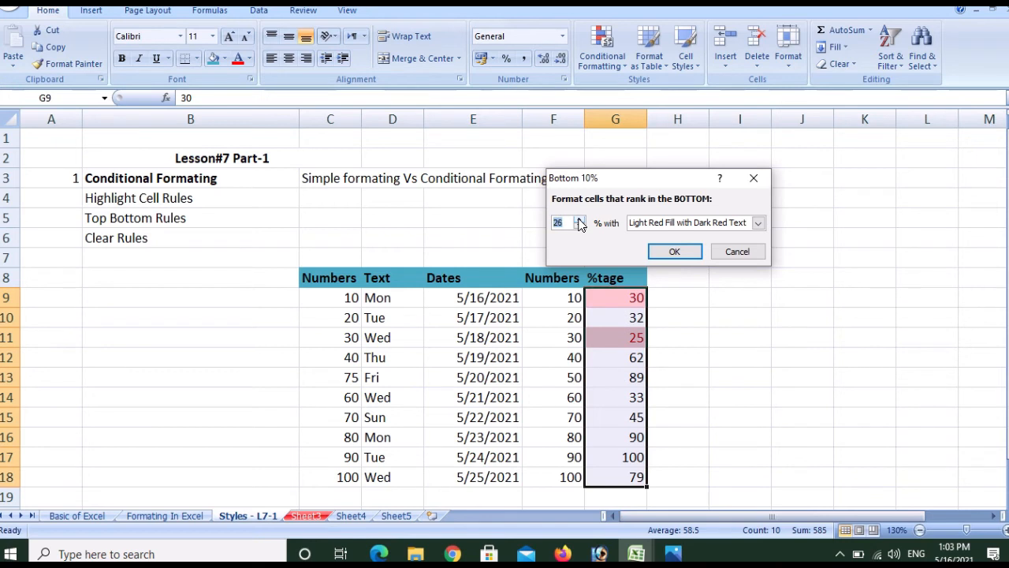
{"action": "left_click", "coordinate": [579, 222]}
{"action": "left_click", "coordinate": [579, 221]}
{"action": "left_click", "coordinate": [580, 222]}
{"action": "left_click", "coordinate": [579, 221]}
{"action": "left_click", "coordinate": [580, 221]}
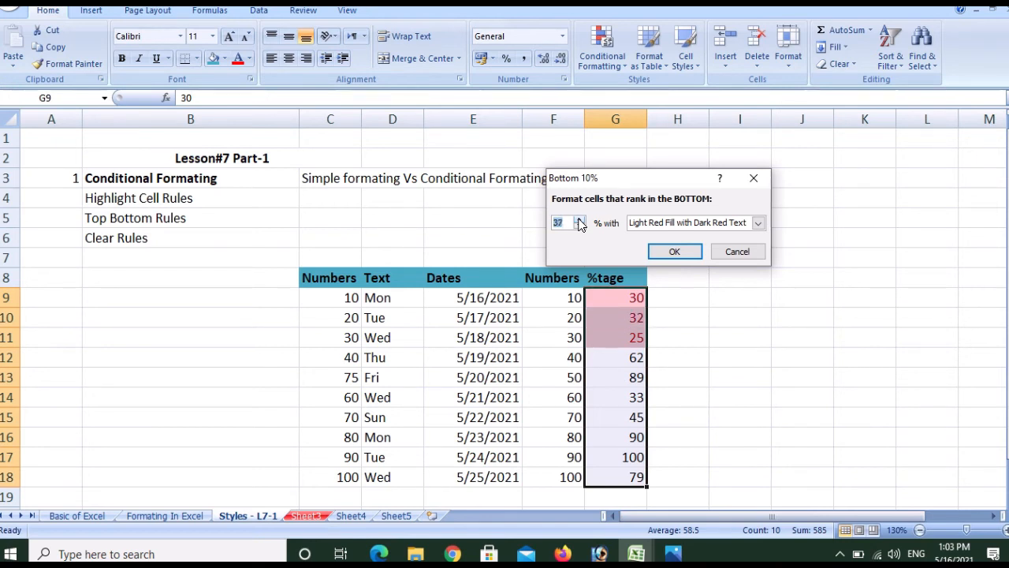
{"action": "left_click", "coordinate": [579, 221]}
{"action": "left_click", "coordinate": [580, 222]}
{"action": "left_click", "coordinate": [579, 221]}
{"action": "left_click", "coordinate": [580, 222]}
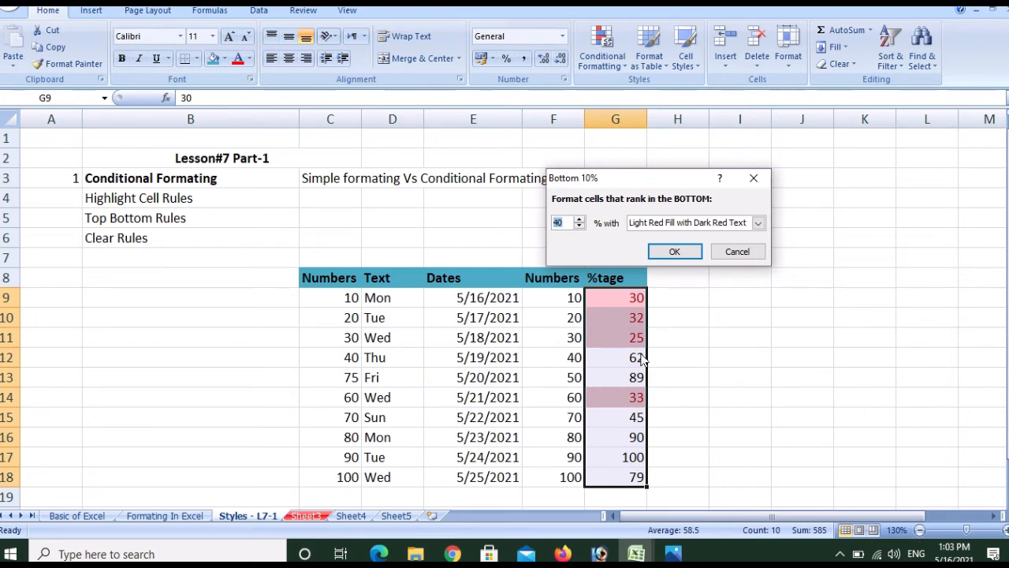
{"action": "left_click", "coordinate": [675, 252]}
Change the %tage value in G13 to 22 to test the bottom-percent rule
{"action": "left_click", "coordinate": [633, 377]}
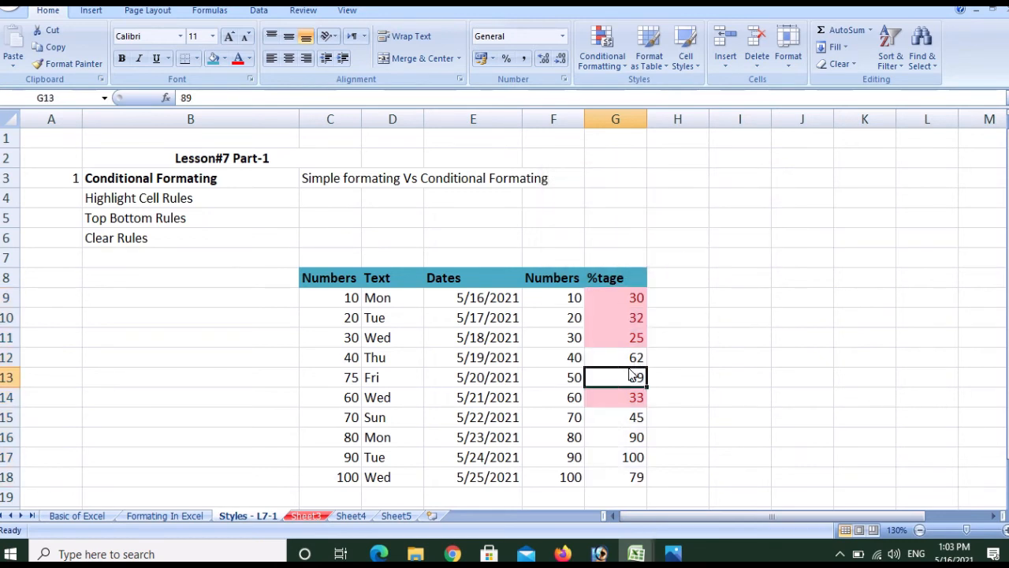
{"action": "type", "text": "22"}
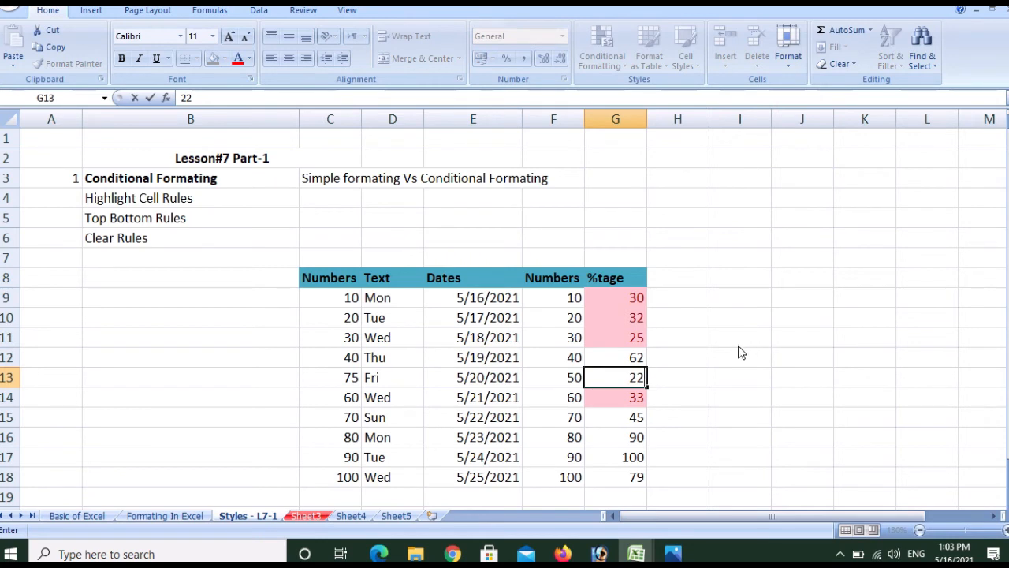
{"action": "left_click", "coordinate": [695, 345]}
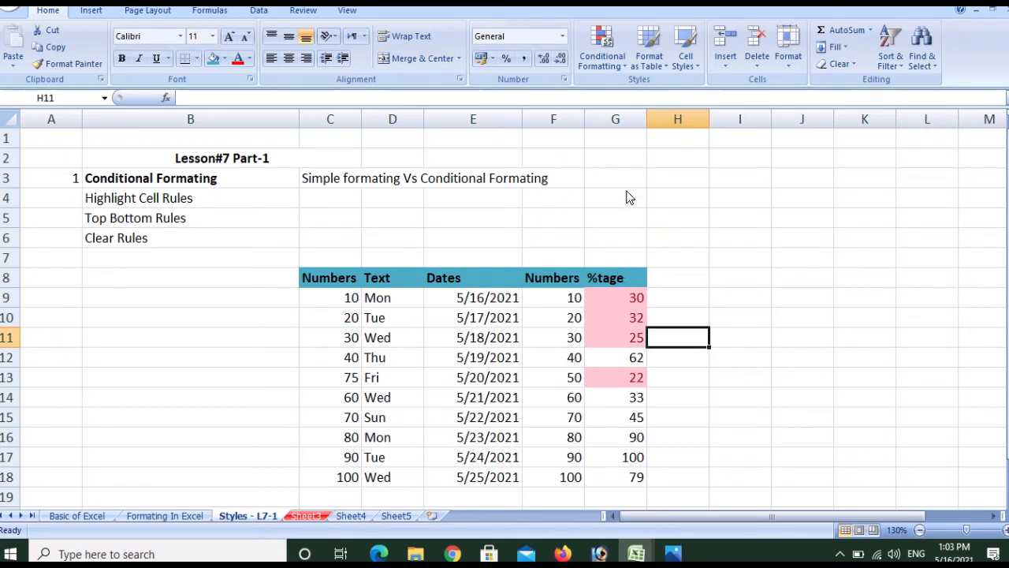
Clear the conditional formatting rules from the entire sheet
{"action": "left_click", "coordinate": [628, 70]}
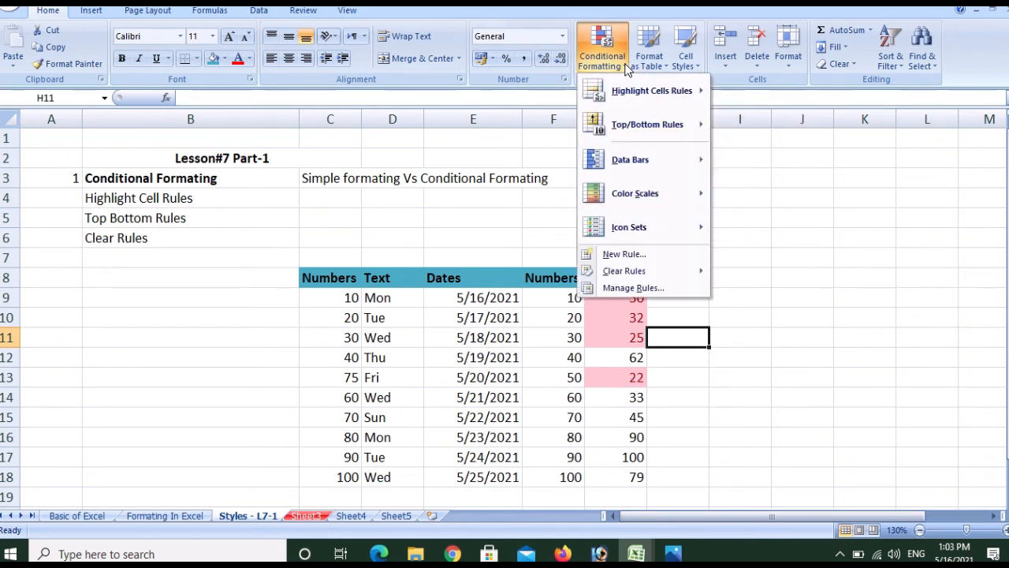
{"action": "mouse_move", "coordinate": [654, 160]}
{"action": "mouse_move", "coordinate": [694, 270]}
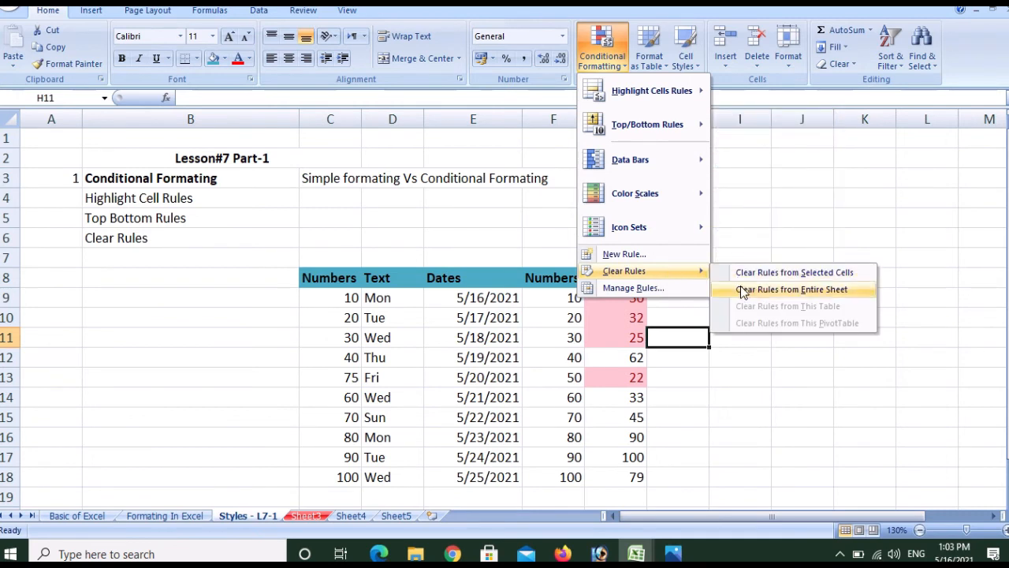
{"action": "left_click", "coordinate": [740, 288]}
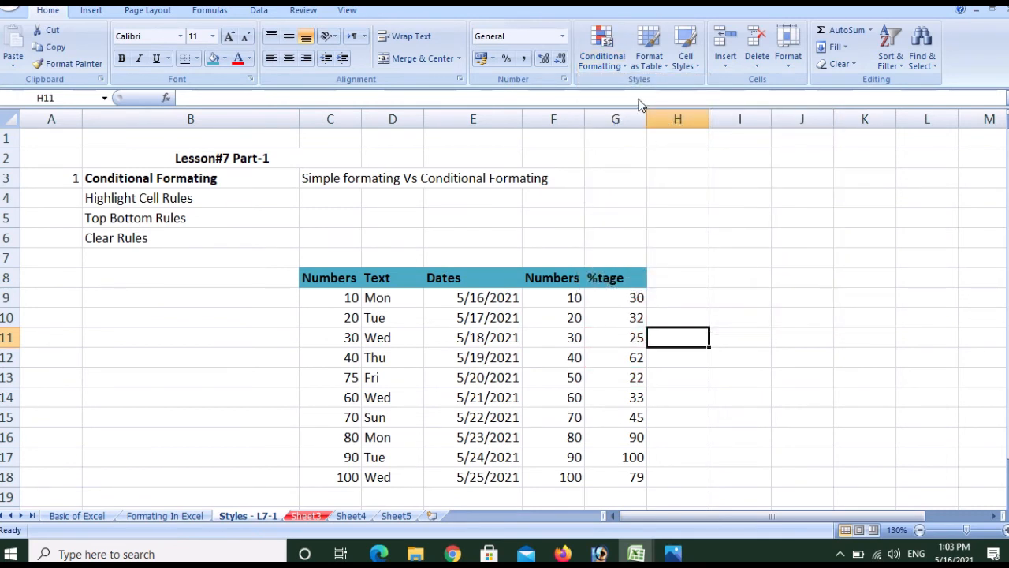
Preview an Above Average rule with Light Red Fill with Dark Red Text on the %tage values in G9:G18, and discard the rule
{"action": "left_click", "coordinate": [628, 73]}
{"action": "mouse_move", "coordinate": [638, 128]}
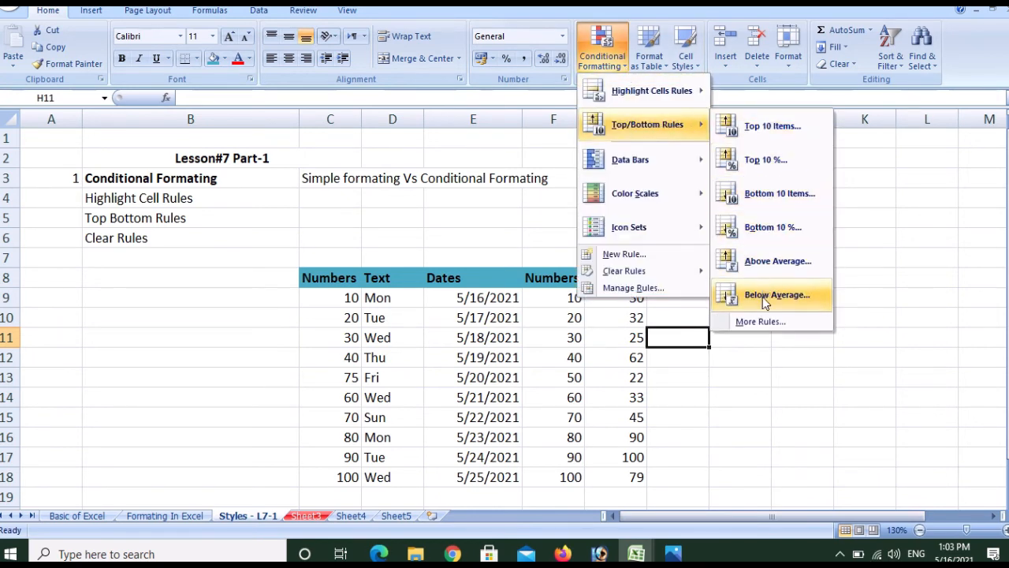
{"action": "left_click", "coordinate": [715, 384]}
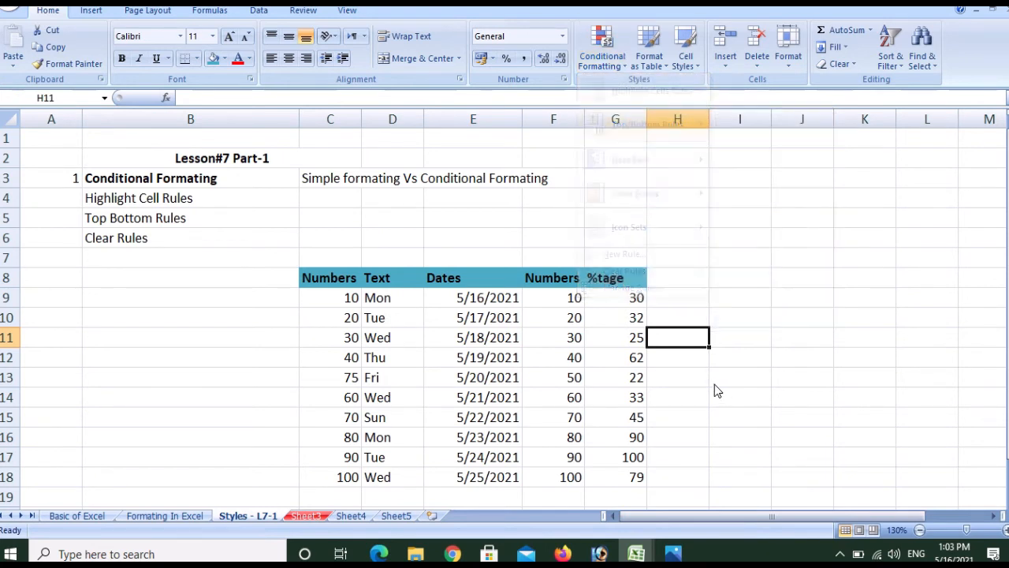
{"action": "left_click", "coordinate": [676, 365]}
{"action": "left_click_drag", "start_coordinate": [635, 301], "coordinate": [637, 483]}
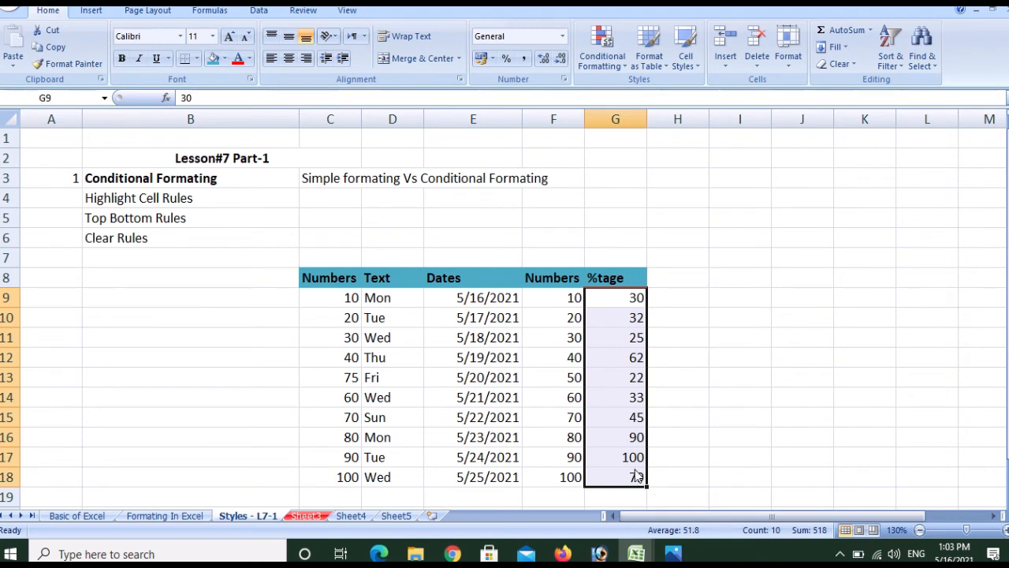
{"action": "left_click", "coordinate": [624, 71]}
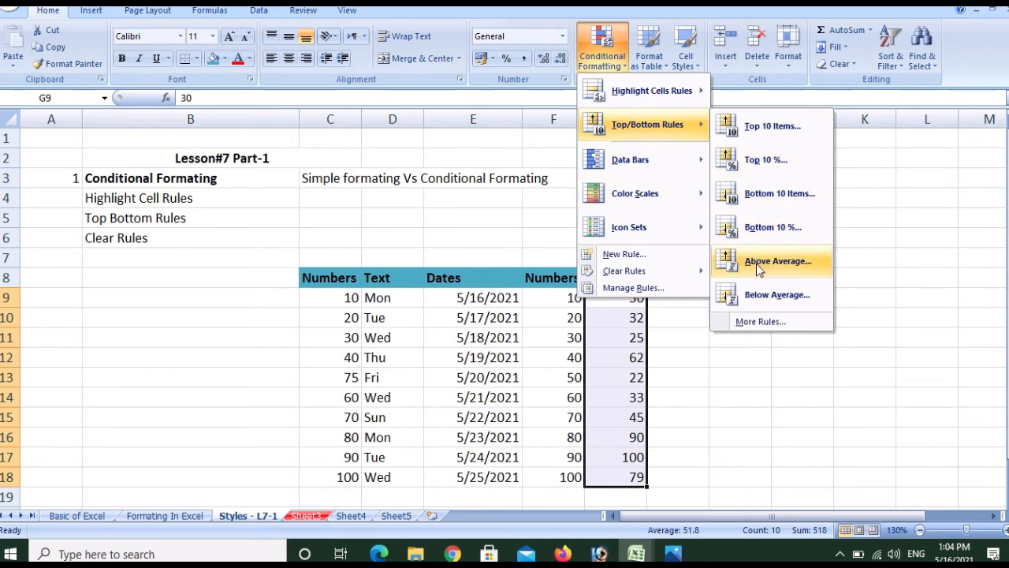
{"action": "left_click", "coordinate": [756, 264]}
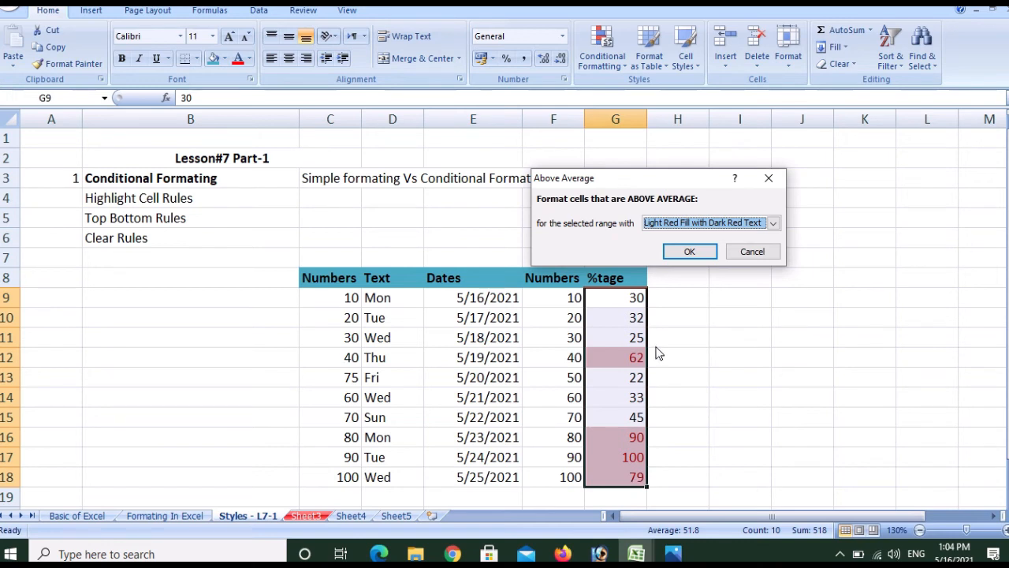
{"action": "left_click", "coordinate": [751, 251]}
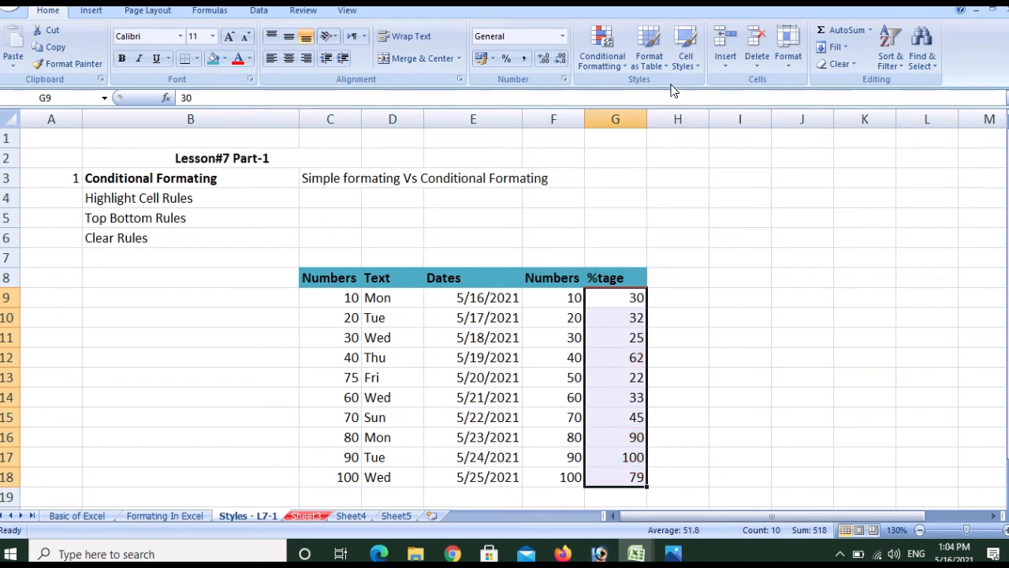
Preview a Below Average rule with Light Red Fill with Dark Red Text on G9:G18, and discard the rule
{"action": "left_click", "coordinate": [615, 65]}
{"action": "mouse_move", "coordinate": [646, 125]}
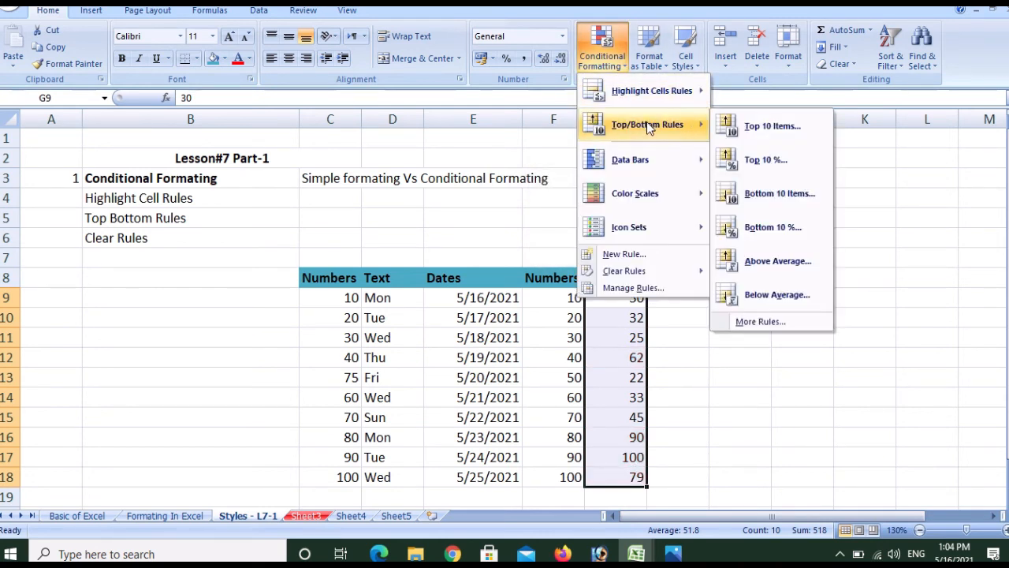
{"action": "left_click", "coordinate": [772, 295]}
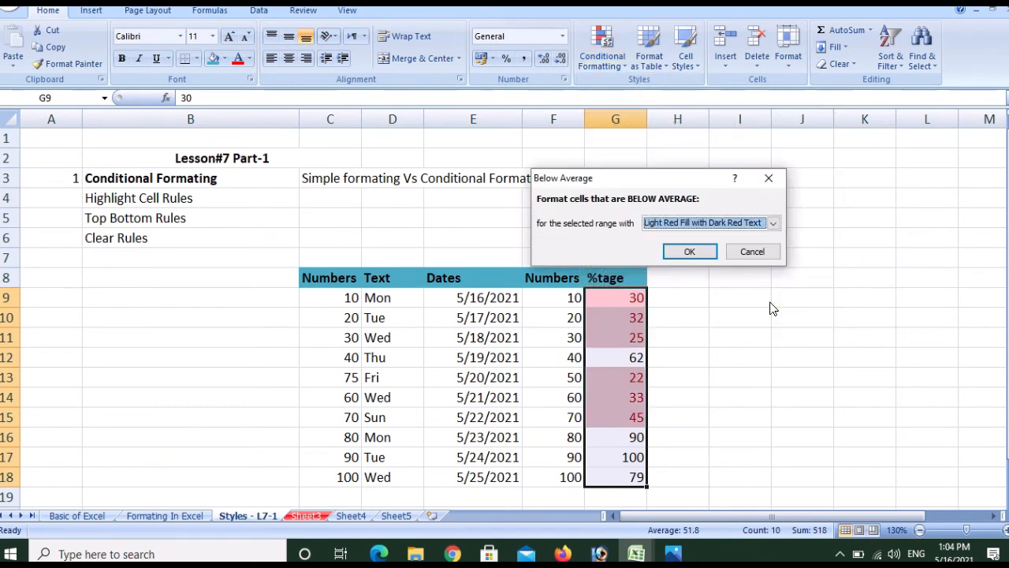
{"action": "left_click", "coordinate": [750, 253]}
Examine the rule types offered for a custom top/bottom formatting rule on G9:G18, and close without creating a rule
{"action": "left_click", "coordinate": [623, 57]}
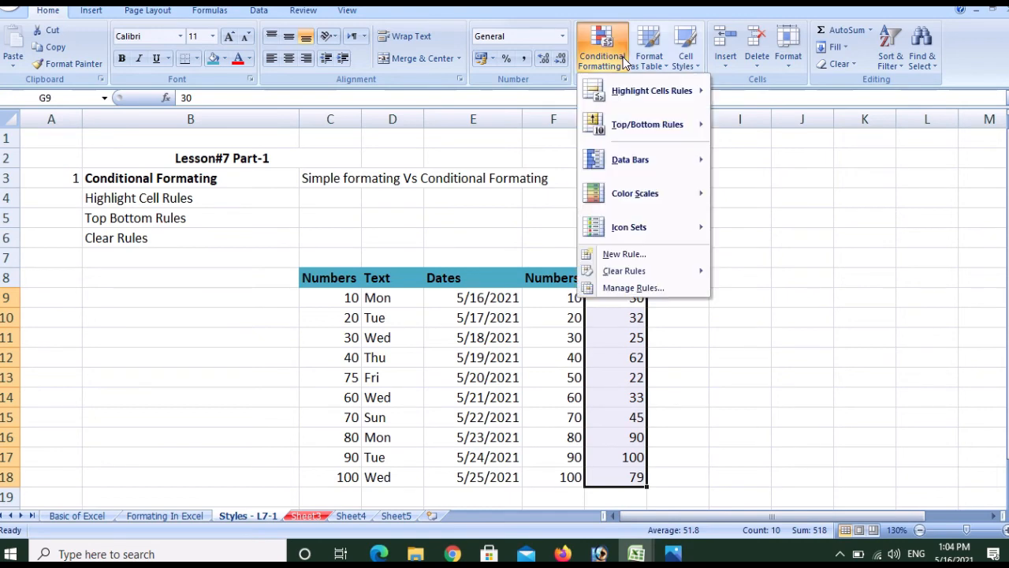
{"action": "mouse_move", "coordinate": [640, 125]}
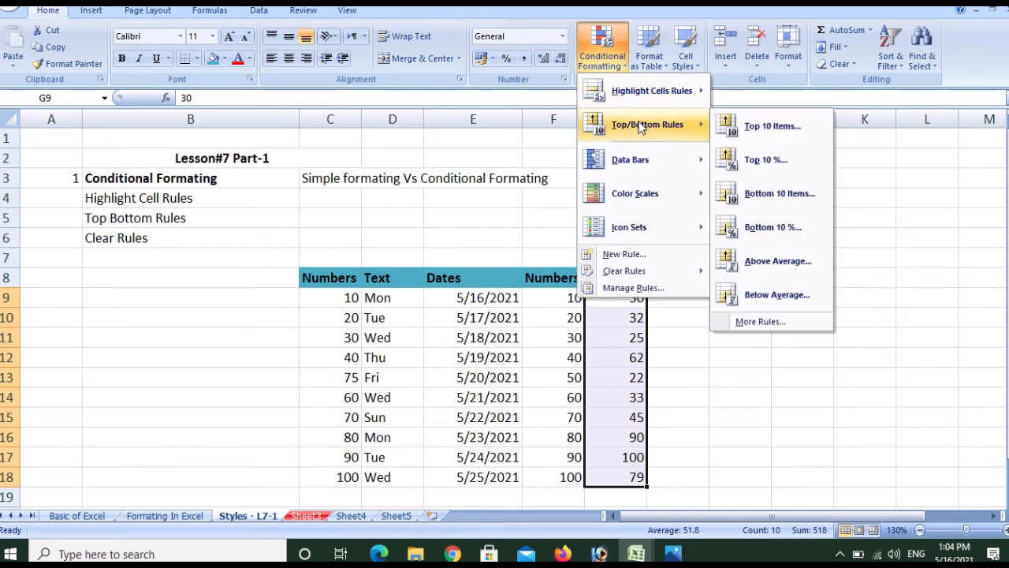
{"action": "left_click", "coordinate": [738, 322]}
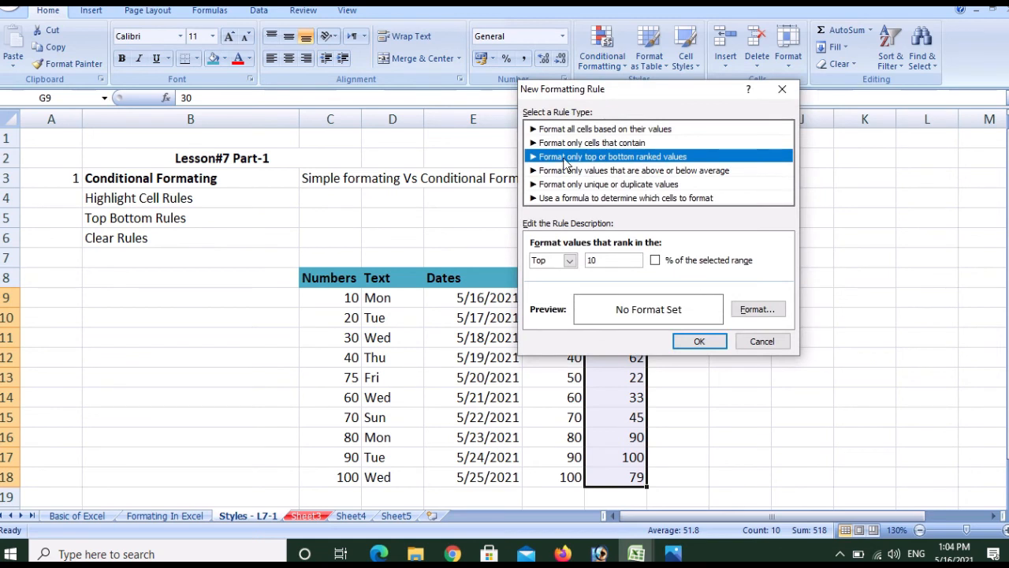
{"action": "left_click_drag", "start_coordinate": [579, 95], "coordinate": [710, 101]}
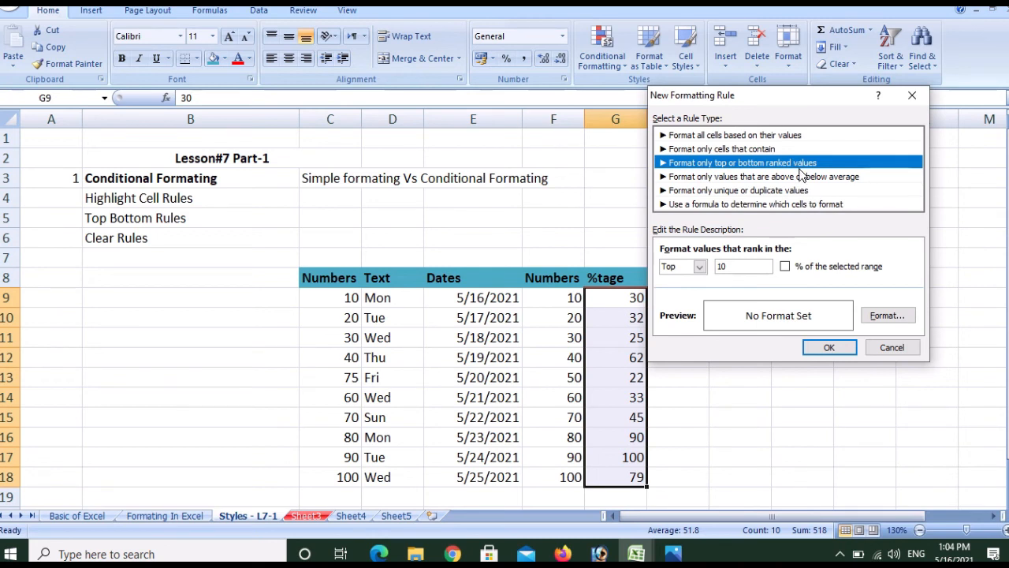
{"action": "left_click", "coordinate": [883, 349]}
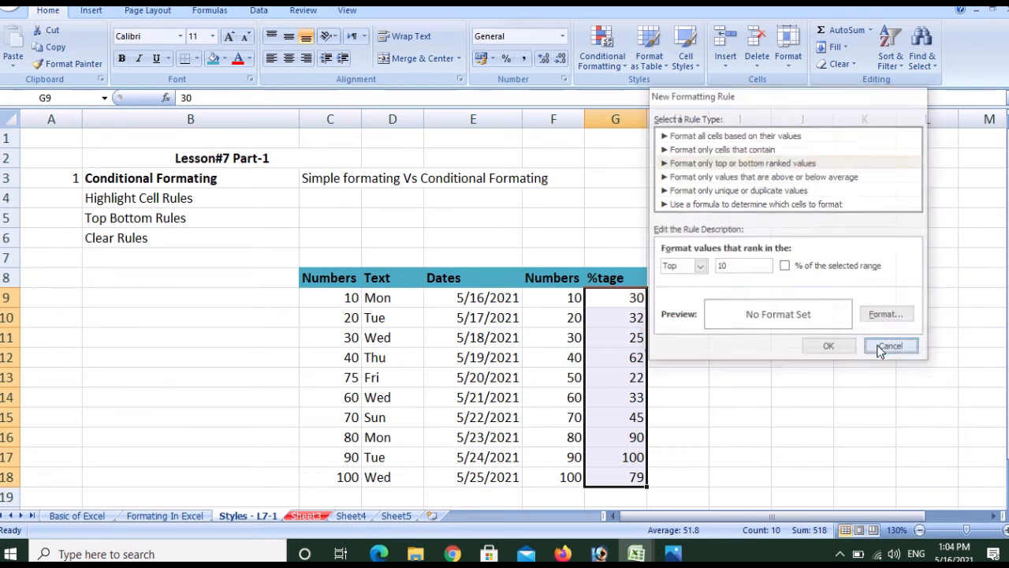
{"action": "left_click", "coordinate": [623, 67]}
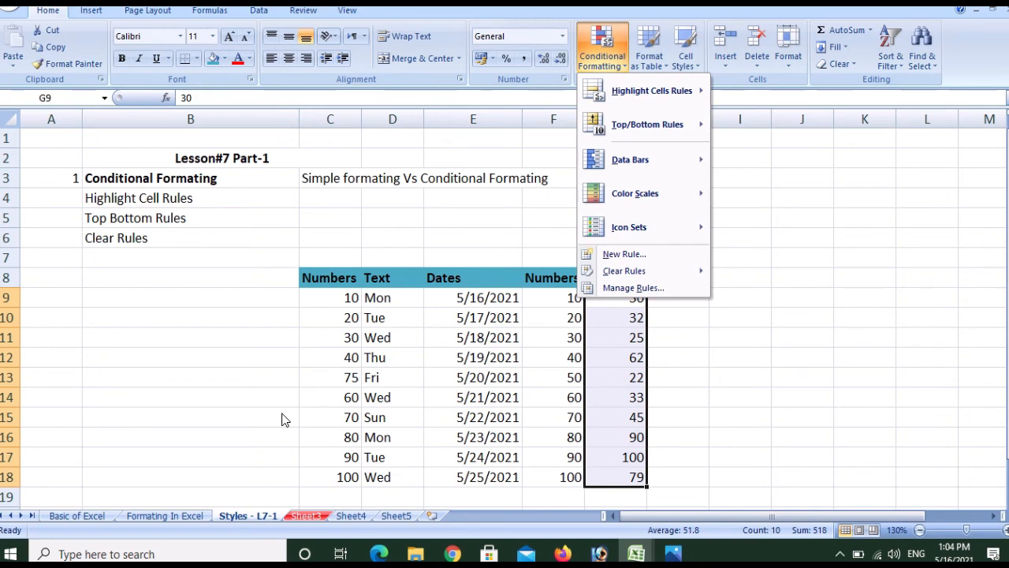
{"action": "key", "text": "Escape"}
Switch to the Excel Course Lectures workbook and look through its sheets from Wednesday to Practical Test, ending back on Wednesday
{"action": "left_click", "coordinate": [637, 554]}
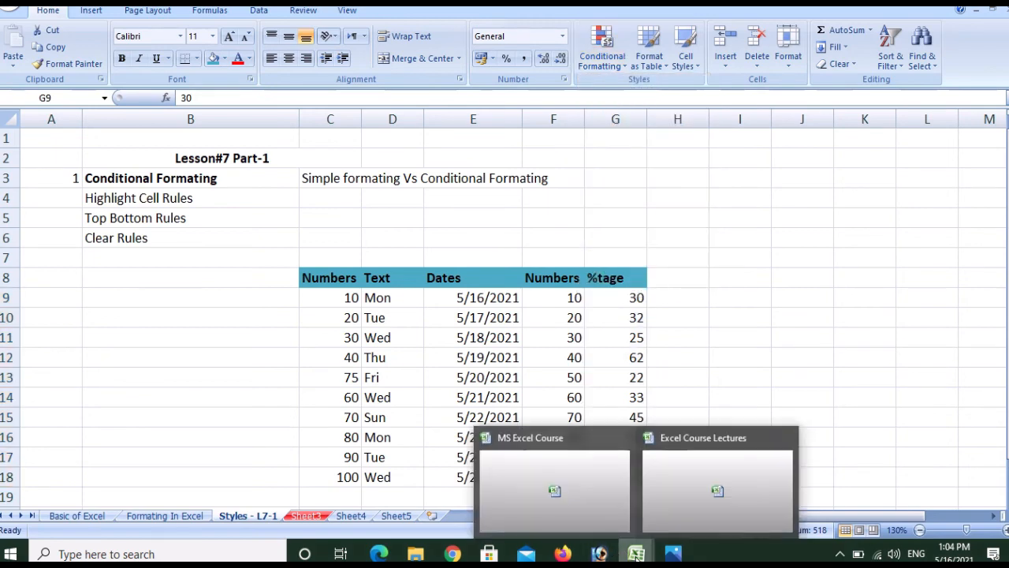
{"action": "left_click", "coordinate": [690, 500]}
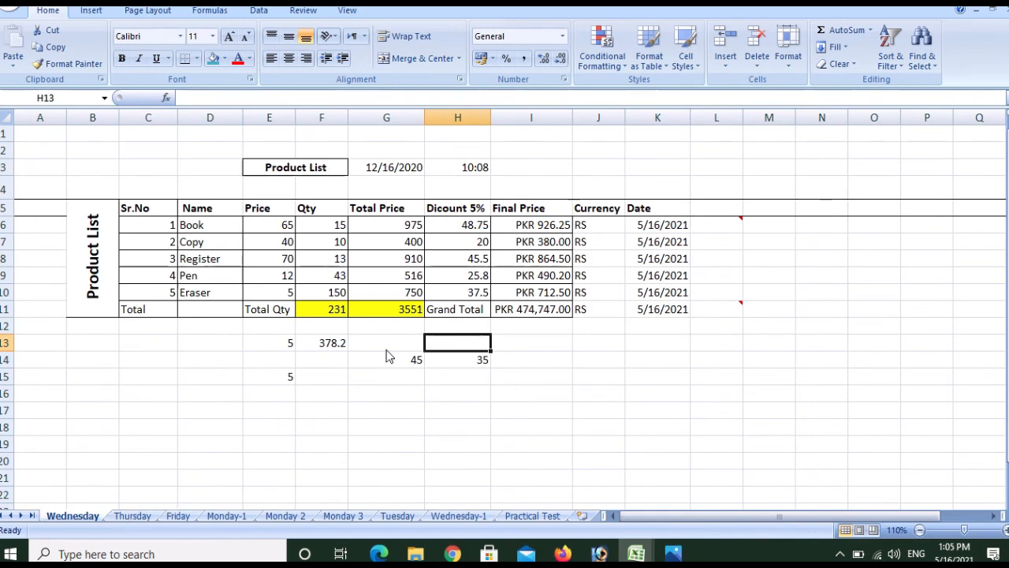
{"action": "left_click", "coordinate": [132, 516]}
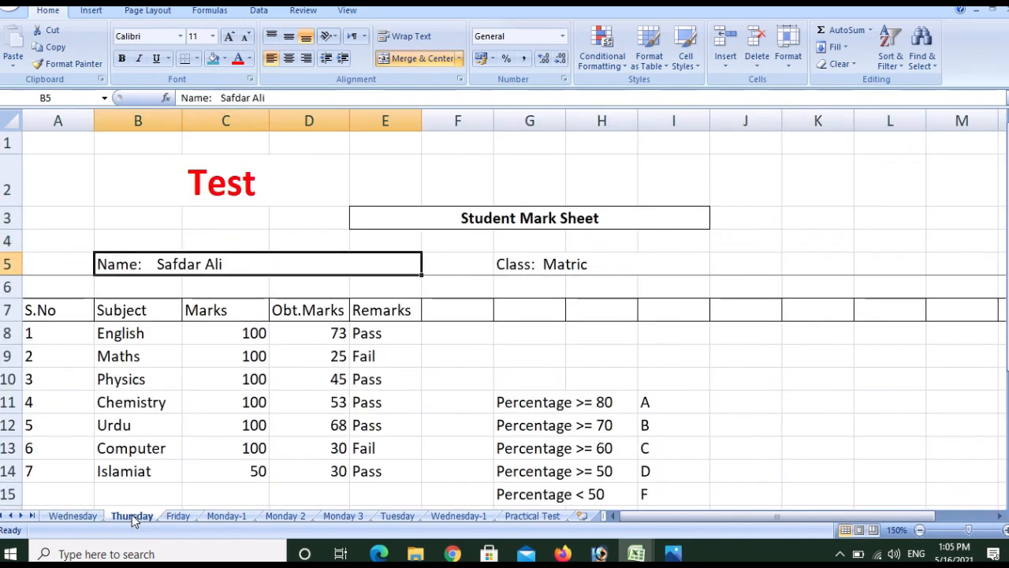
{"action": "left_click", "coordinate": [176, 517]}
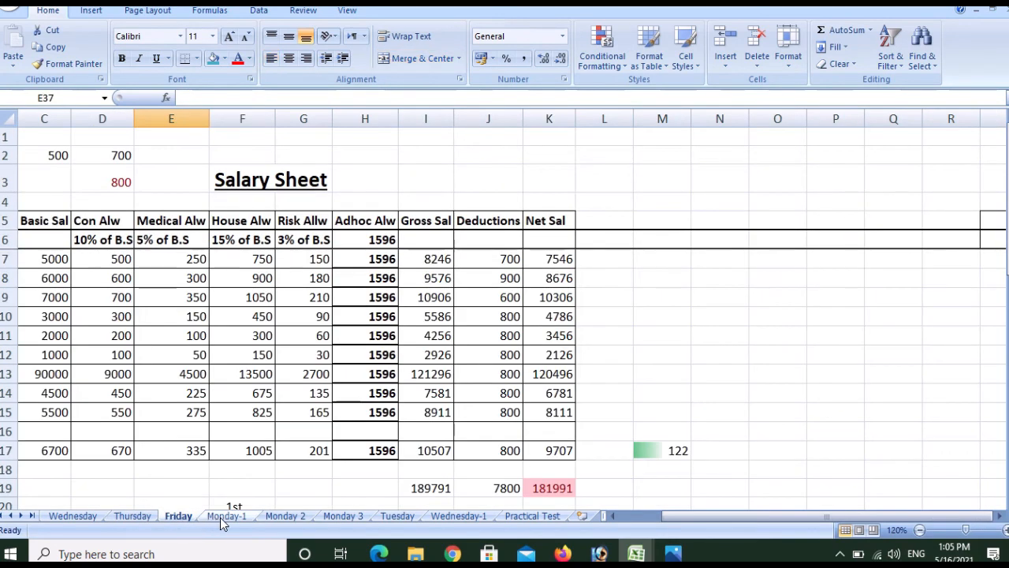
{"action": "left_click", "coordinate": [221, 517]}
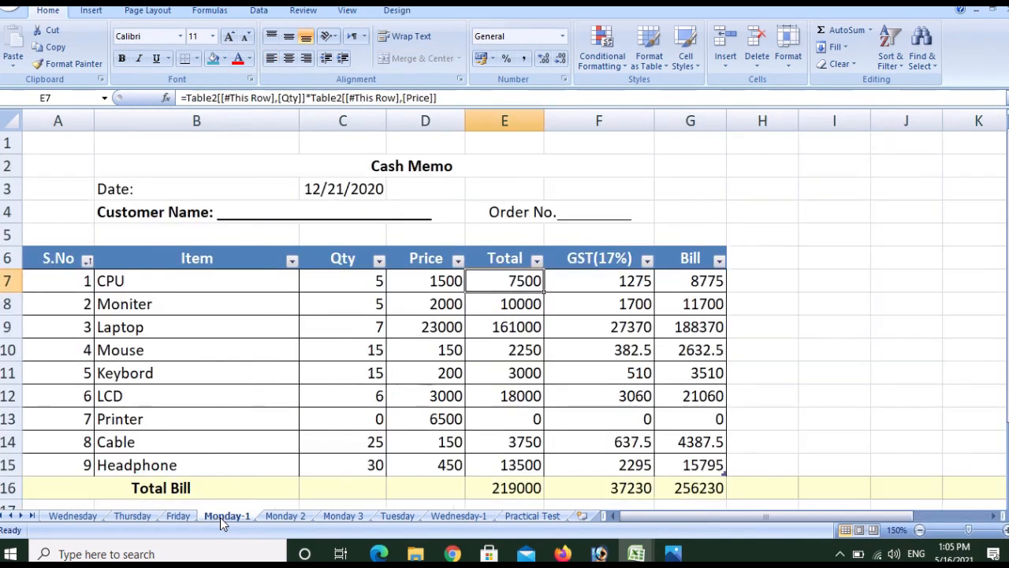
{"action": "left_click", "coordinate": [286, 517]}
{"action": "left_click", "coordinate": [341, 517]}
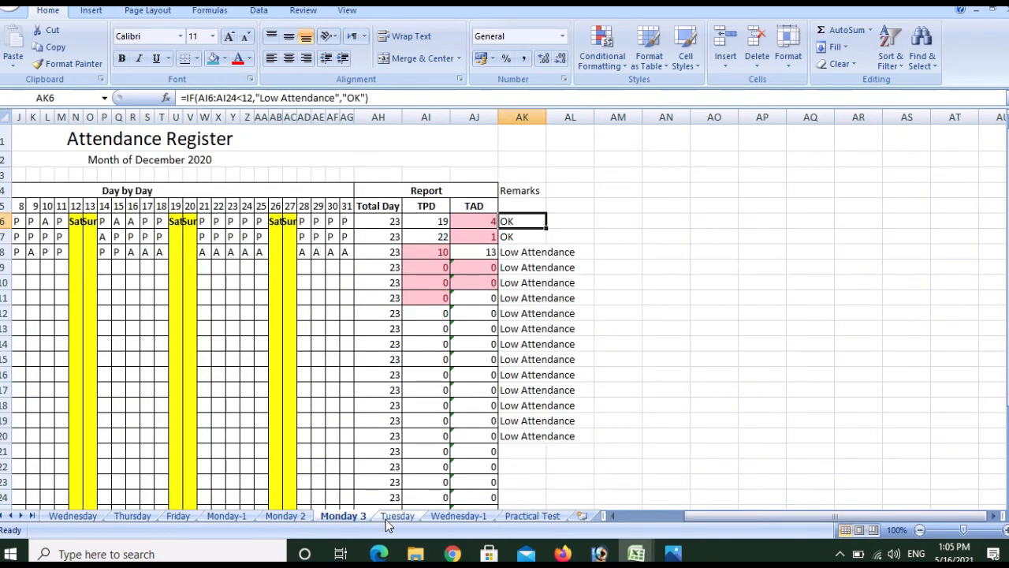
{"action": "left_click", "coordinate": [392, 517]}
{"action": "left_click", "coordinate": [438, 519]}
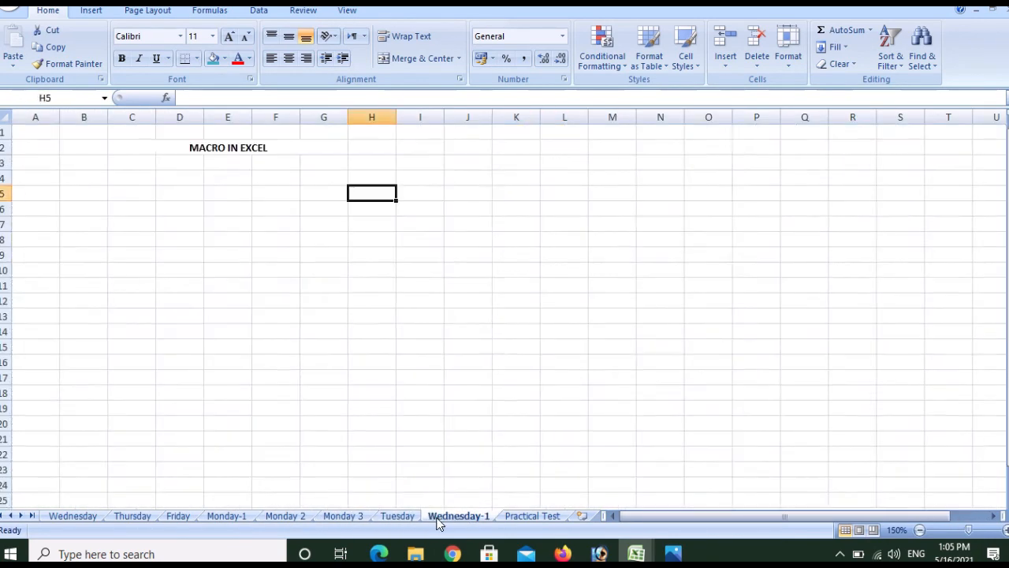
{"action": "left_click", "coordinate": [540, 517]}
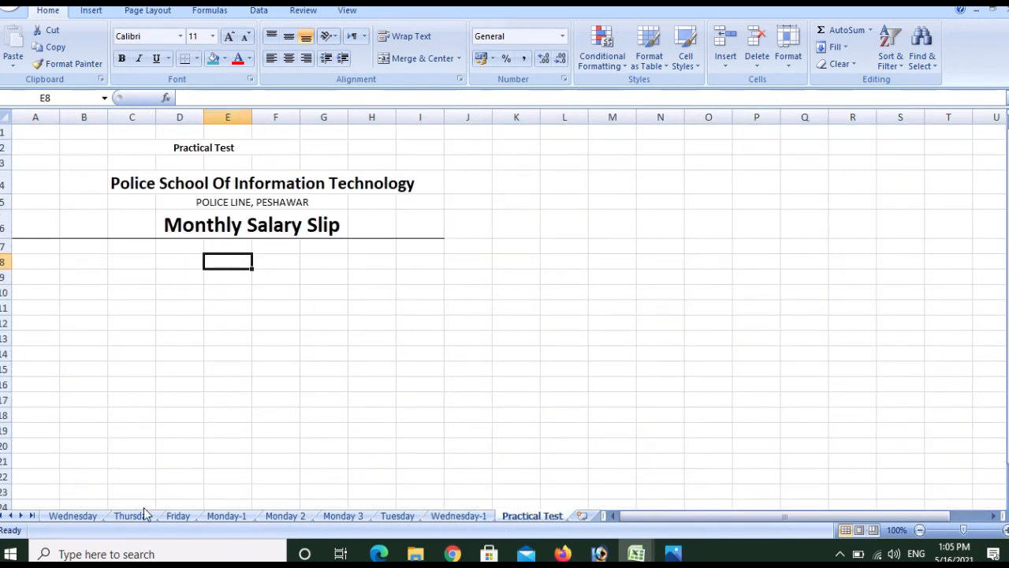
{"action": "left_click", "coordinate": [73, 517]}
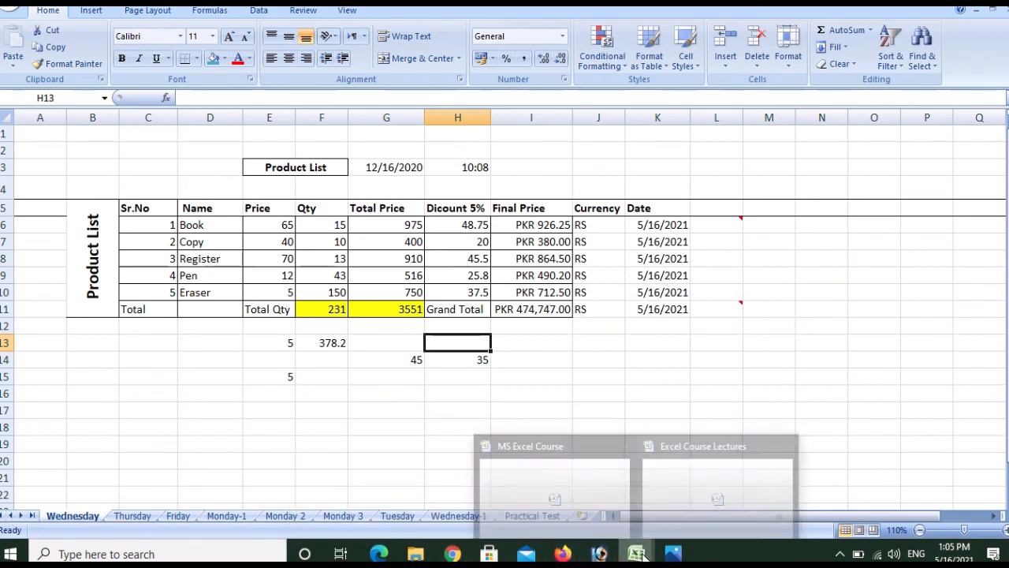
Return to the MS Excel Course workbook and review the conditional formatting topics listed in column B beside the sample table
{"action": "left_click", "coordinate": [637, 554]}
{"action": "left_click", "coordinate": [573, 493]}
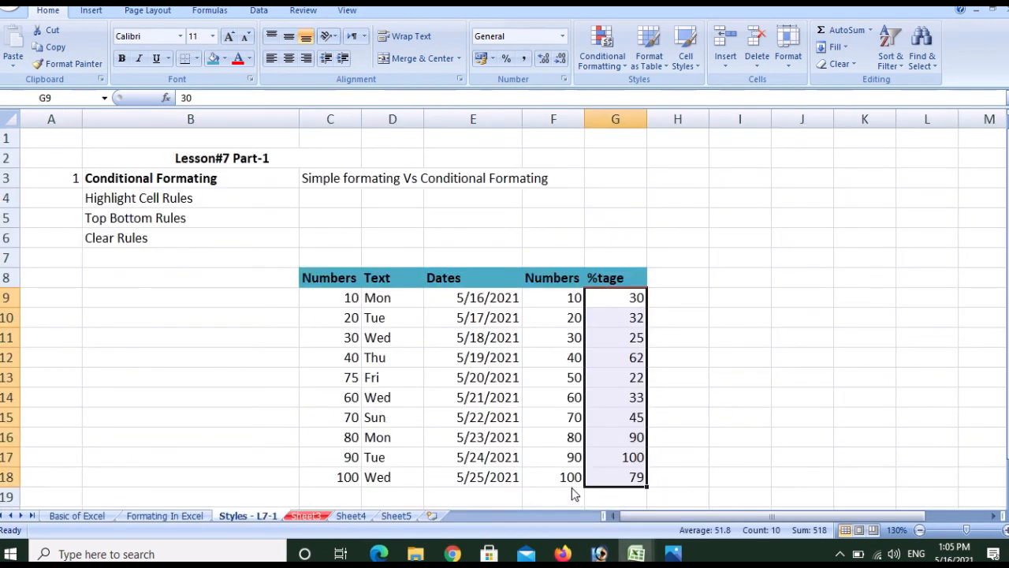
{"action": "left_click", "coordinate": [656, 276]}
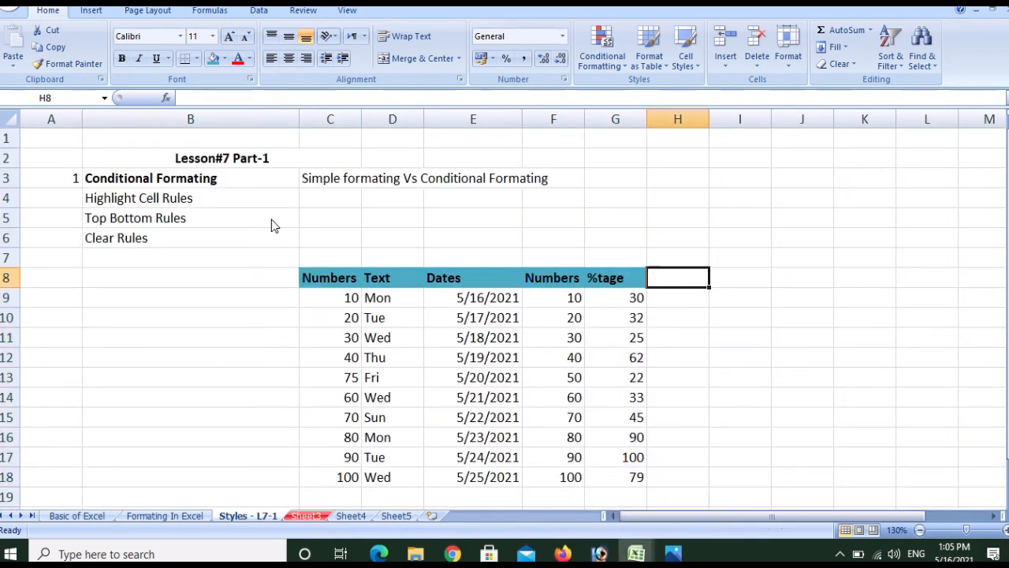
{"action": "left_click_drag", "start_coordinate": [173, 198], "coordinate": [181, 253]}
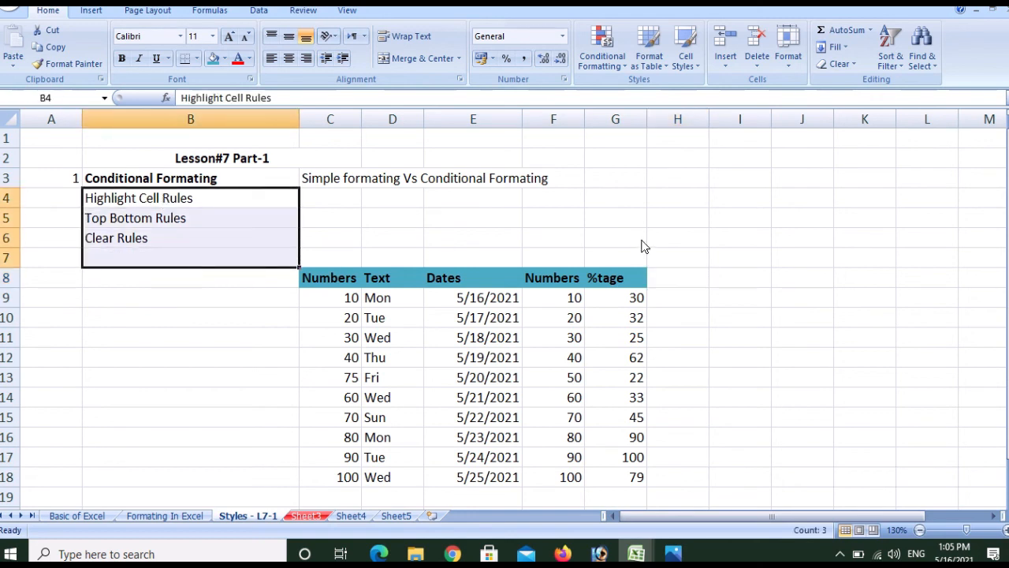
{"action": "left_click", "coordinate": [831, 251]}
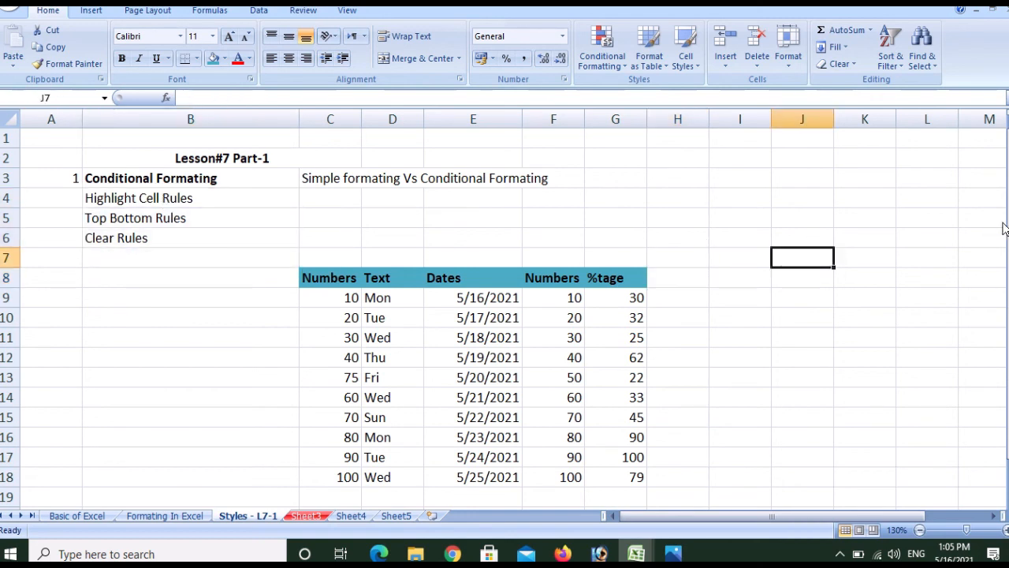
{"action": "left_click_drag", "start_coordinate": [1005, 228], "coordinate": [1005, 234]}
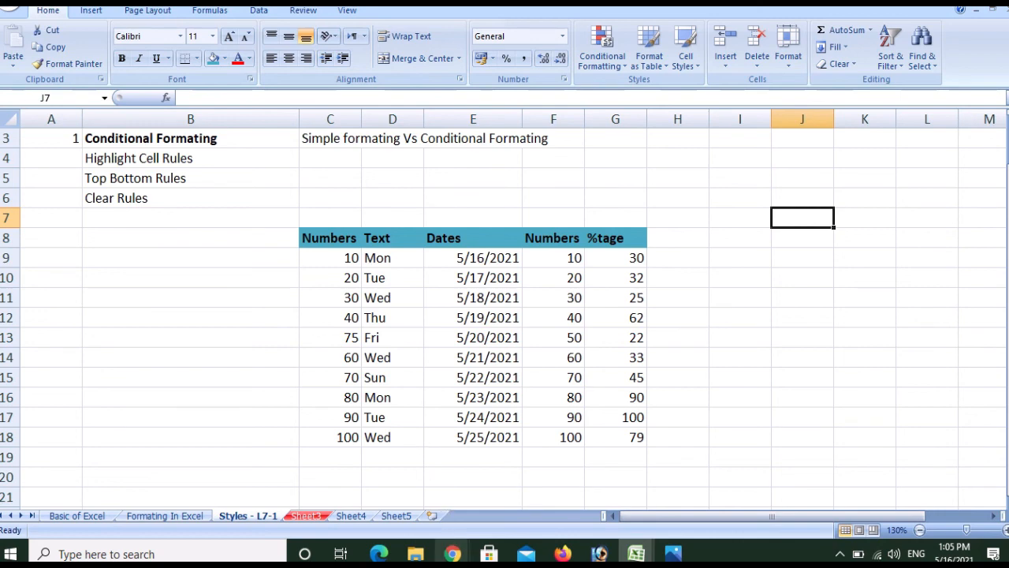
Switch to Chrome and show the subscribe option on the infoUstaad YouTube channel's videos page
{"action": "mouse_move", "coordinate": [452, 554]}
{"action": "left_click", "coordinate": [362, 488]}
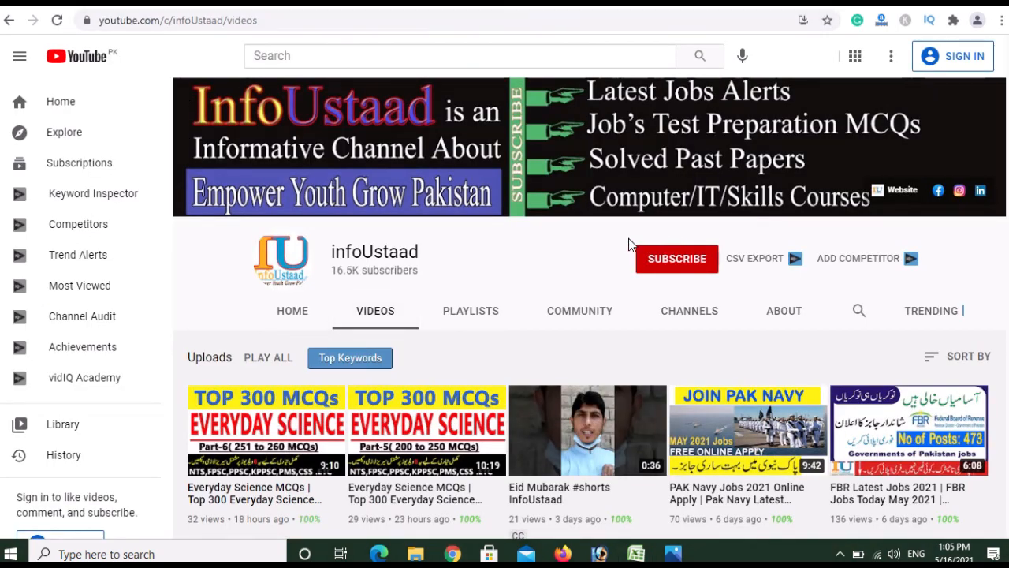
{"action": "left_click_drag", "start_coordinate": [622, 234], "coordinate": [726, 283]}
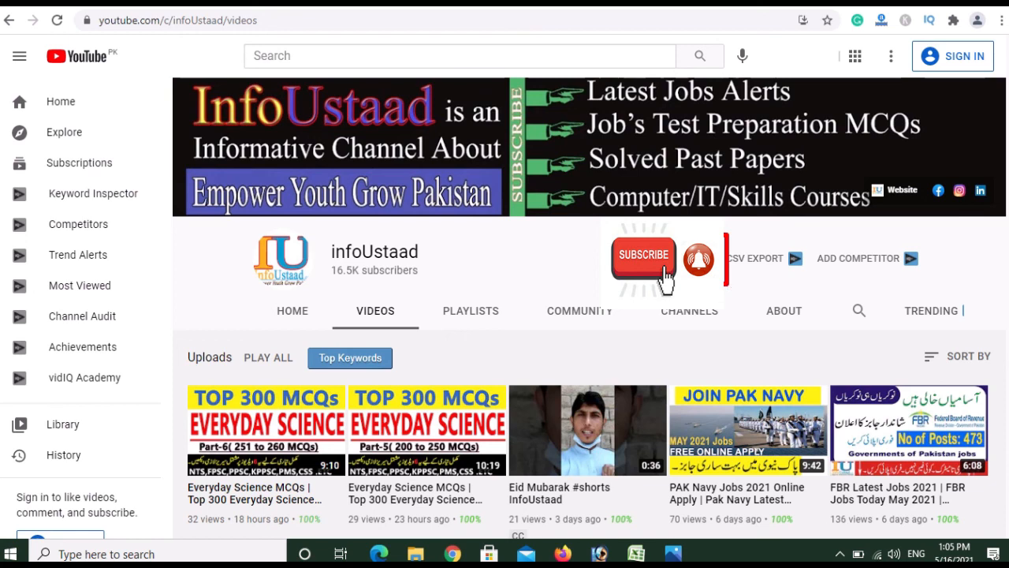
Bring up the InfoUstaad website and open the MS Office 2007 Course Pdf page from the Free Courses links in the footer
{"action": "left_click", "coordinate": [206, 260]}
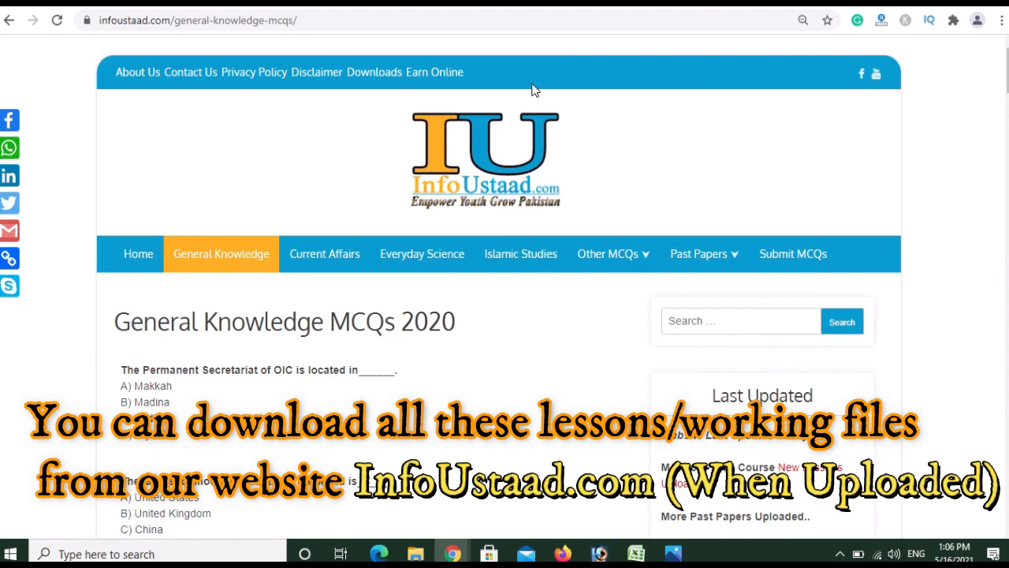
{"action": "left_click_drag", "start_coordinate": [1008, 71], "coordinate": [1008, 503]}
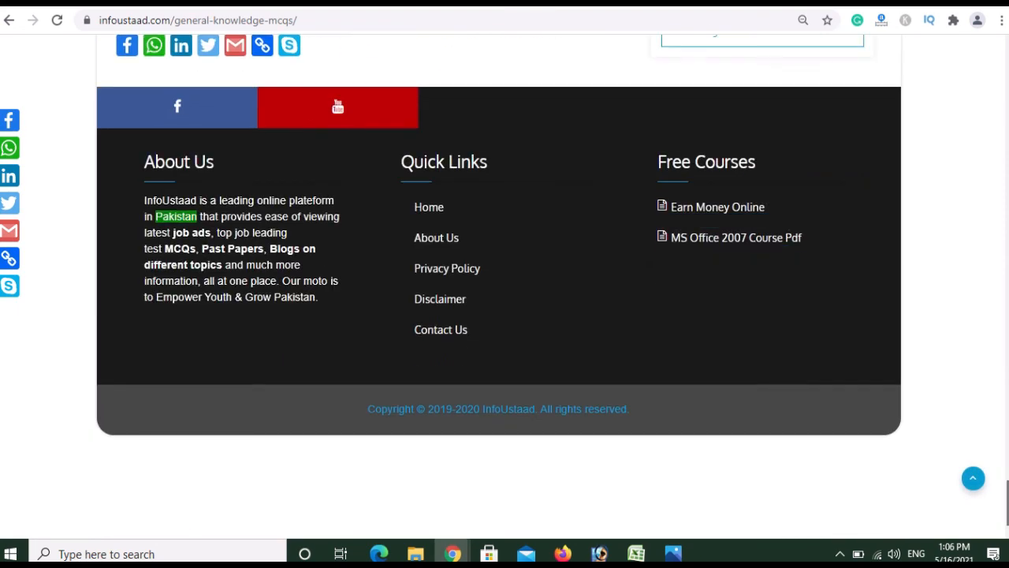
{"action": "left_click", "coordinate": [715, 239]}
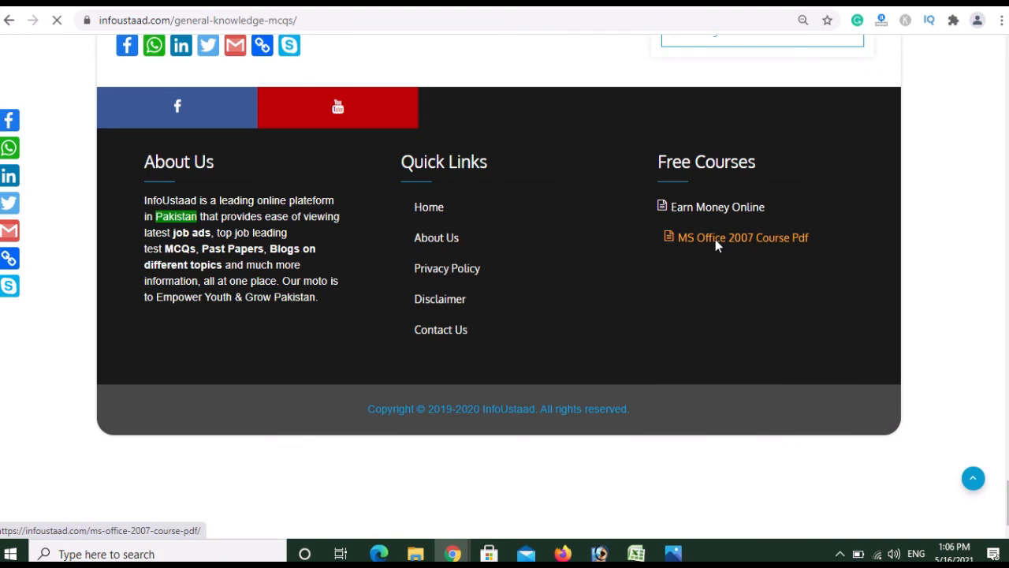